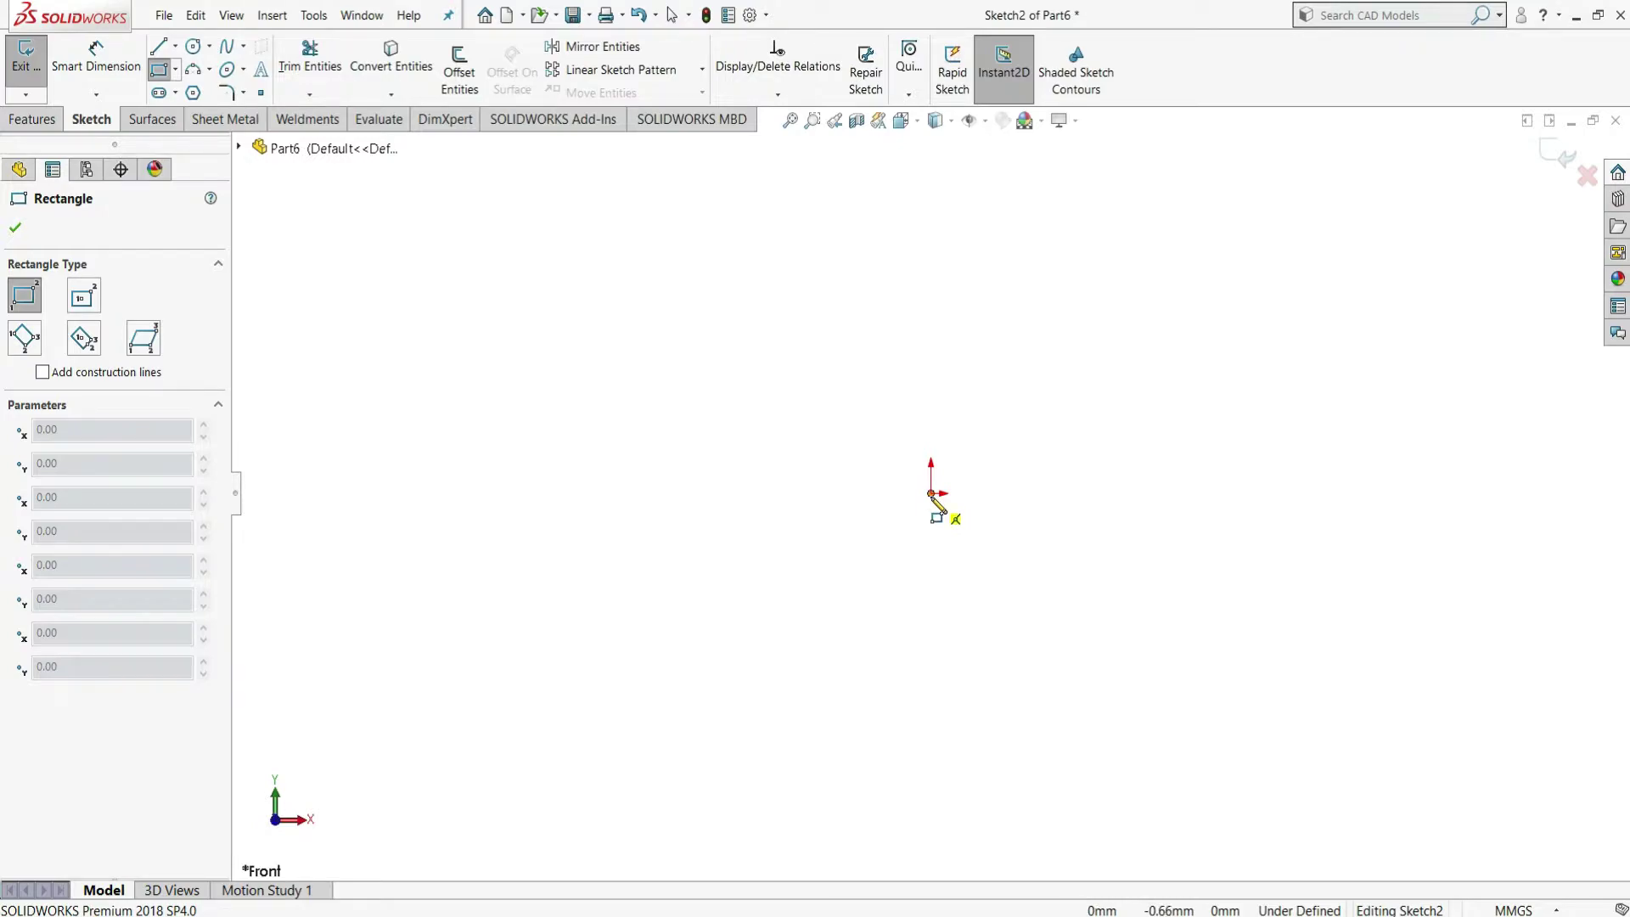
- Draw a corner rectangle extending up and left from the origin, and dimension its vertical side at the origin to 40 mm
left_click(590, 287)
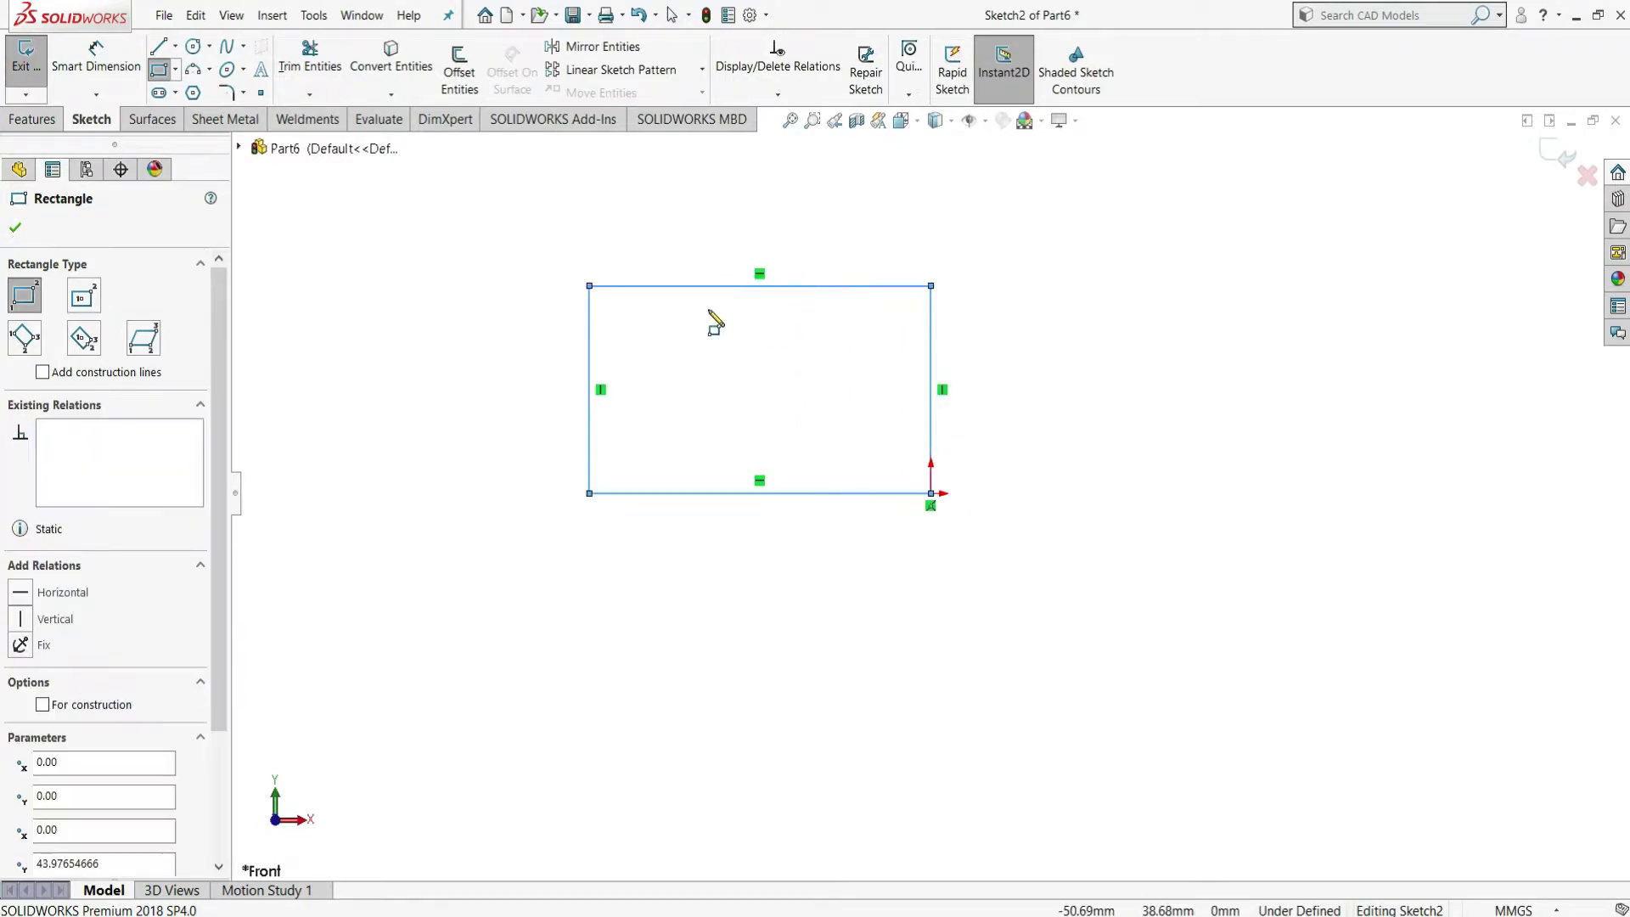
left_click(14, 227)
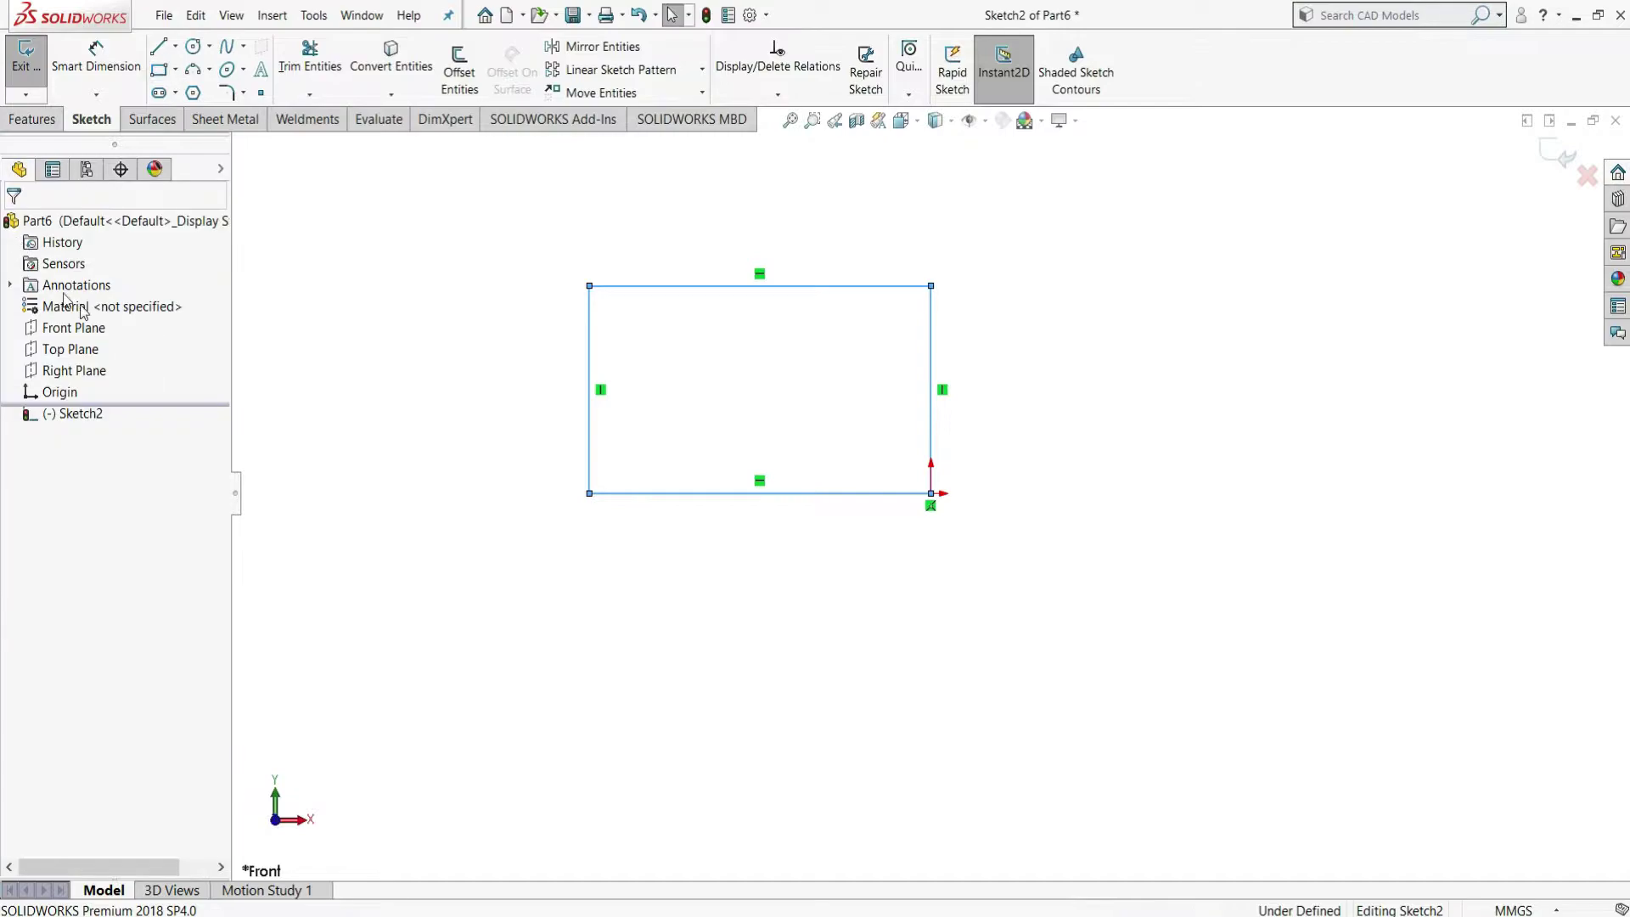
left_click(106, 70)
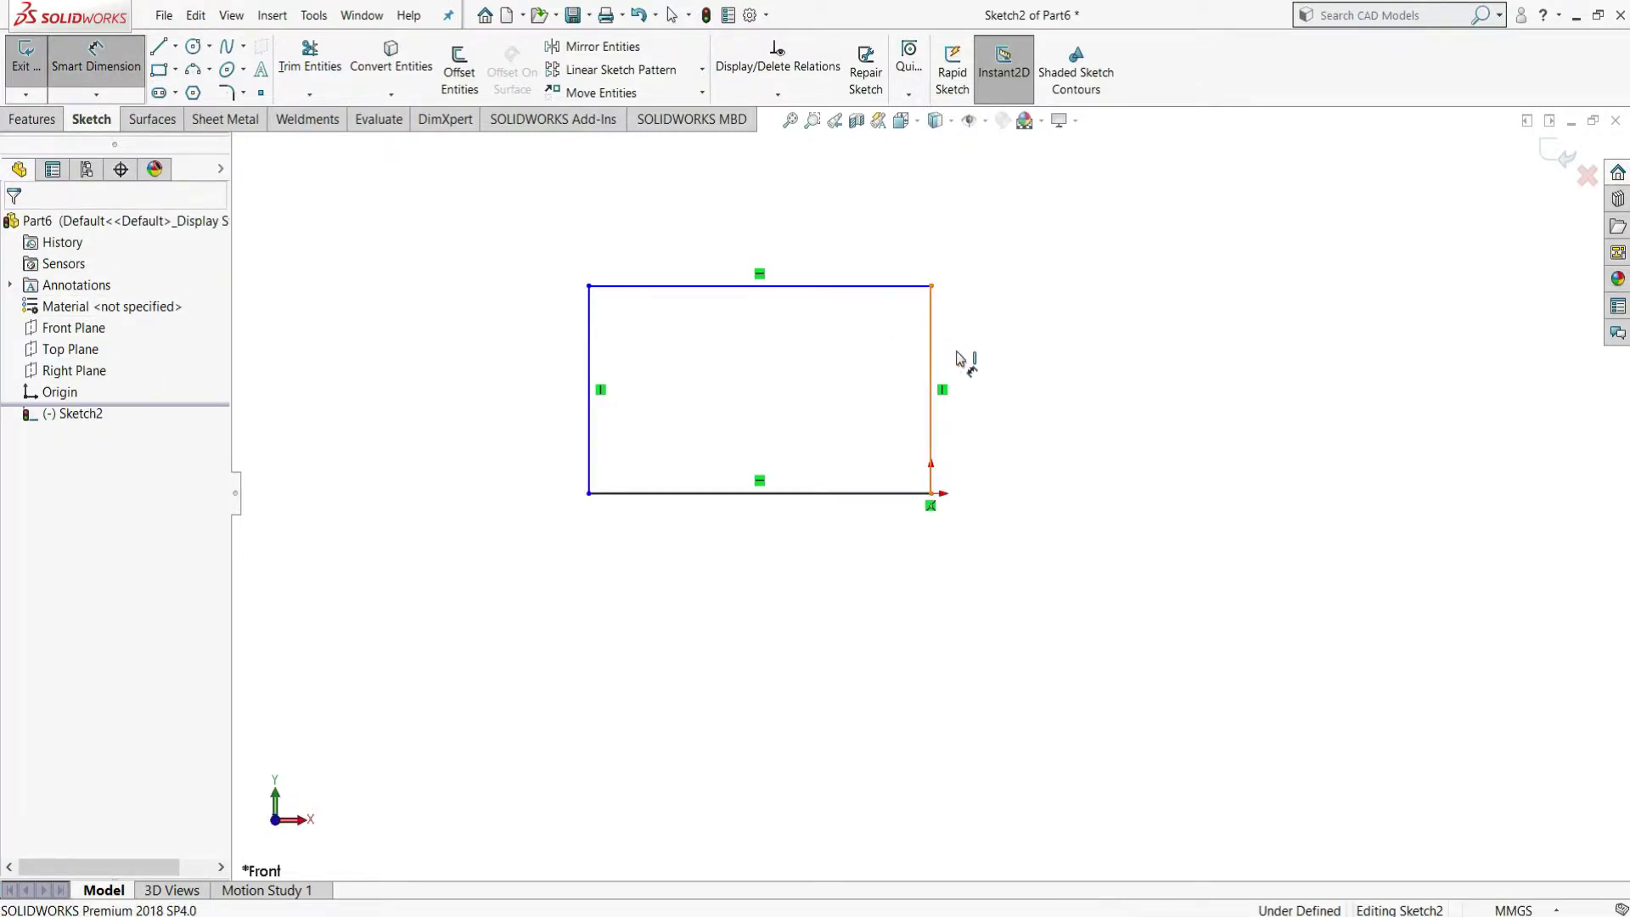
left_click(981, 367)
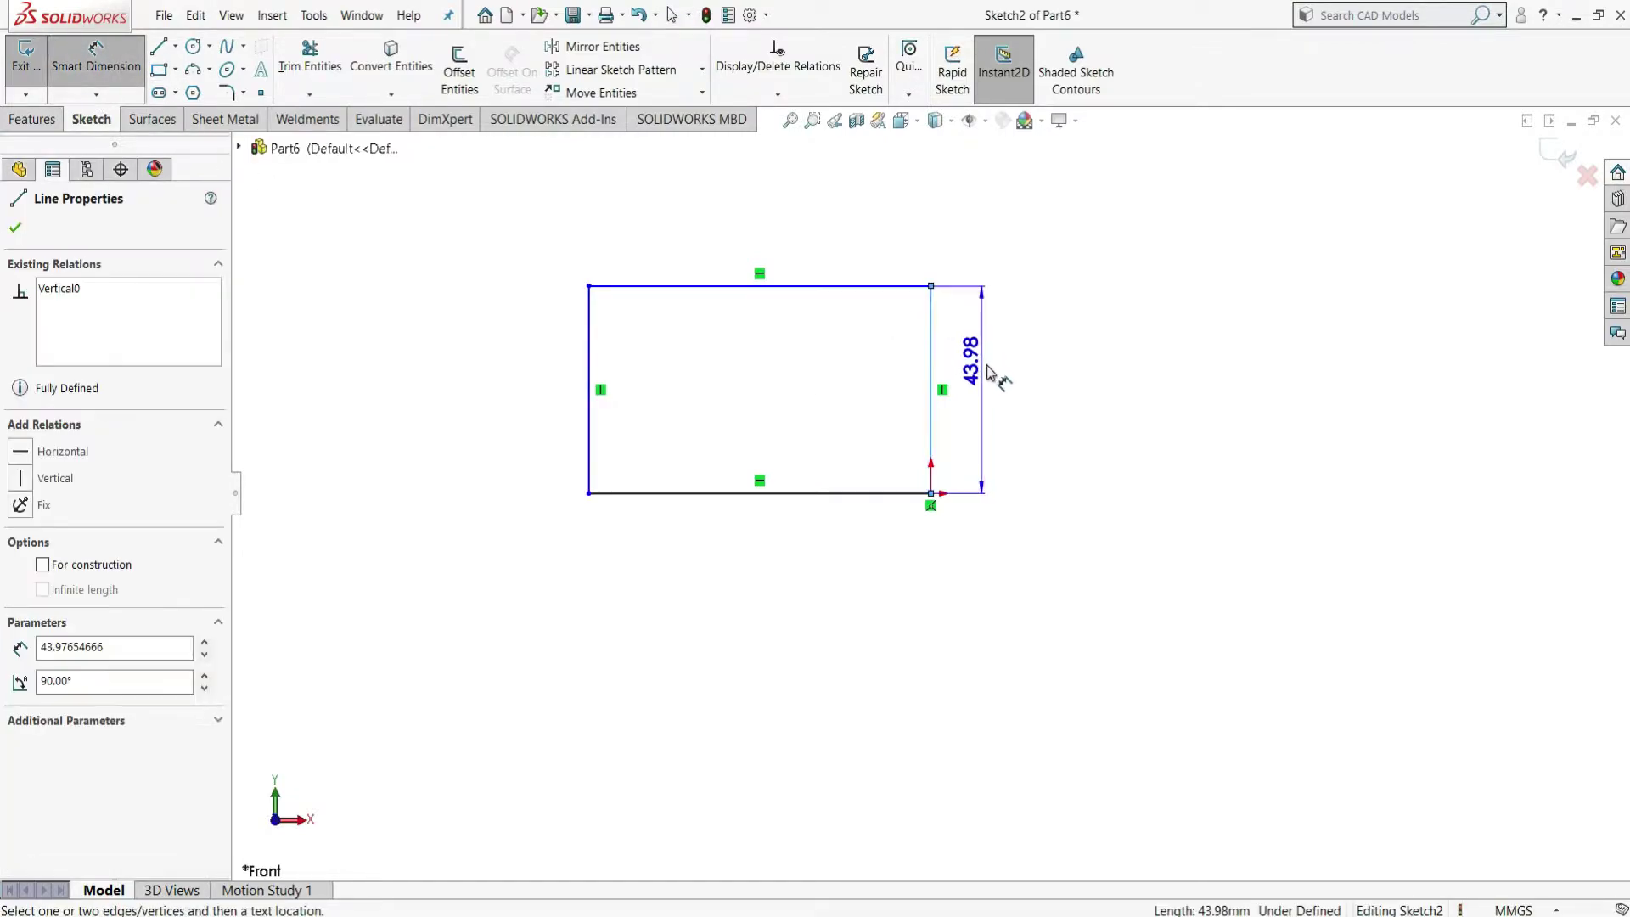
left_click(1002, 420)
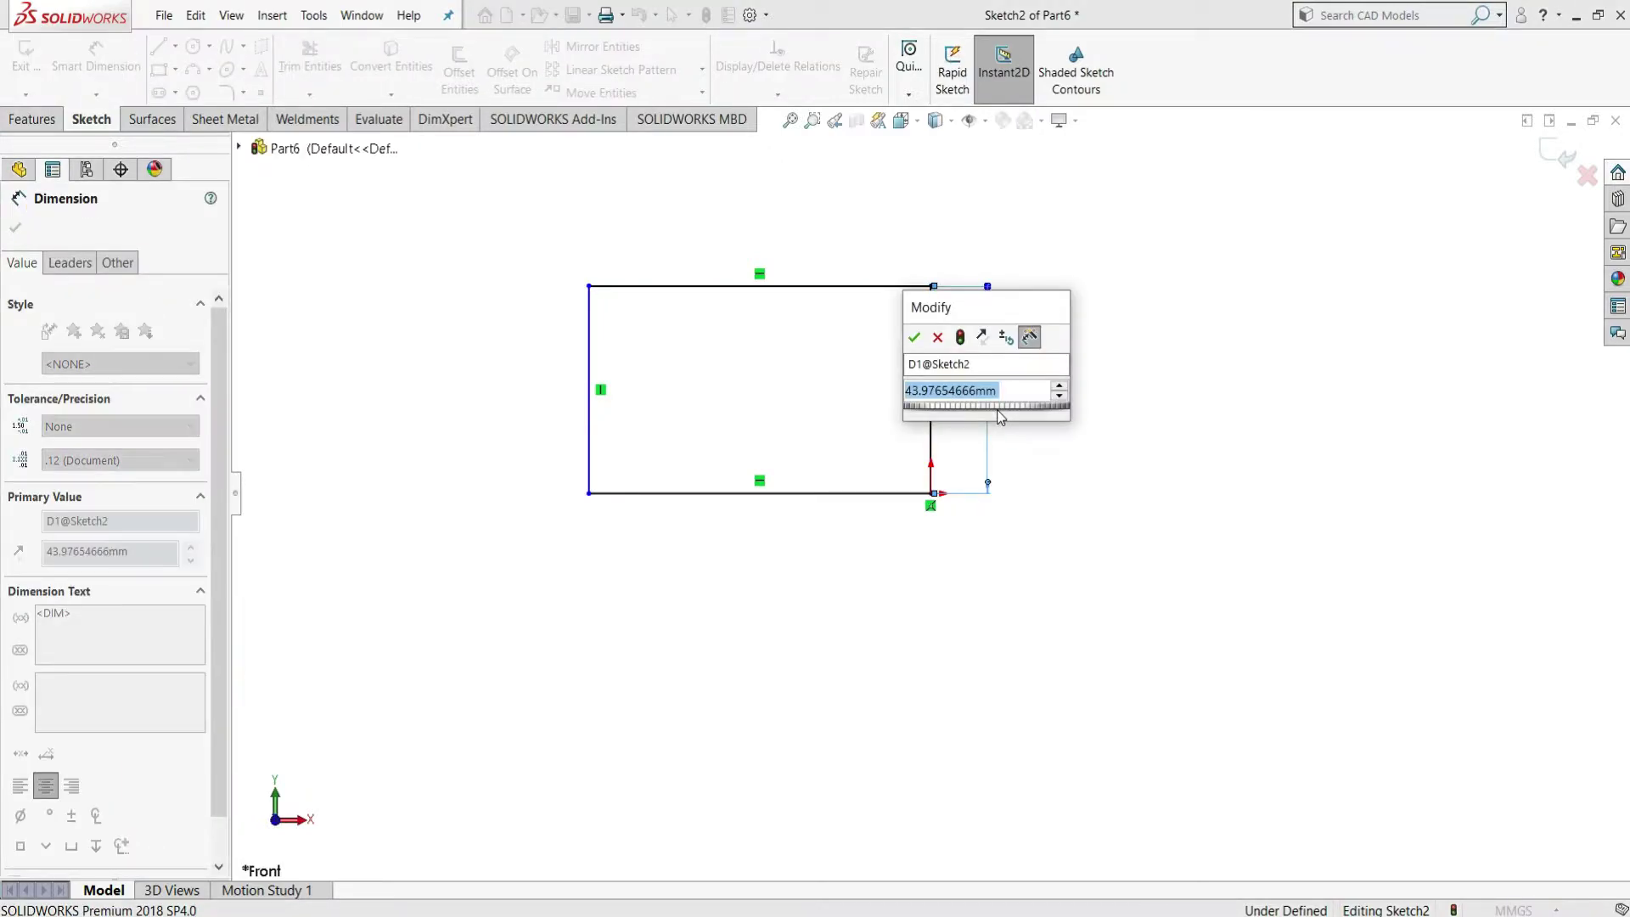
type("40")
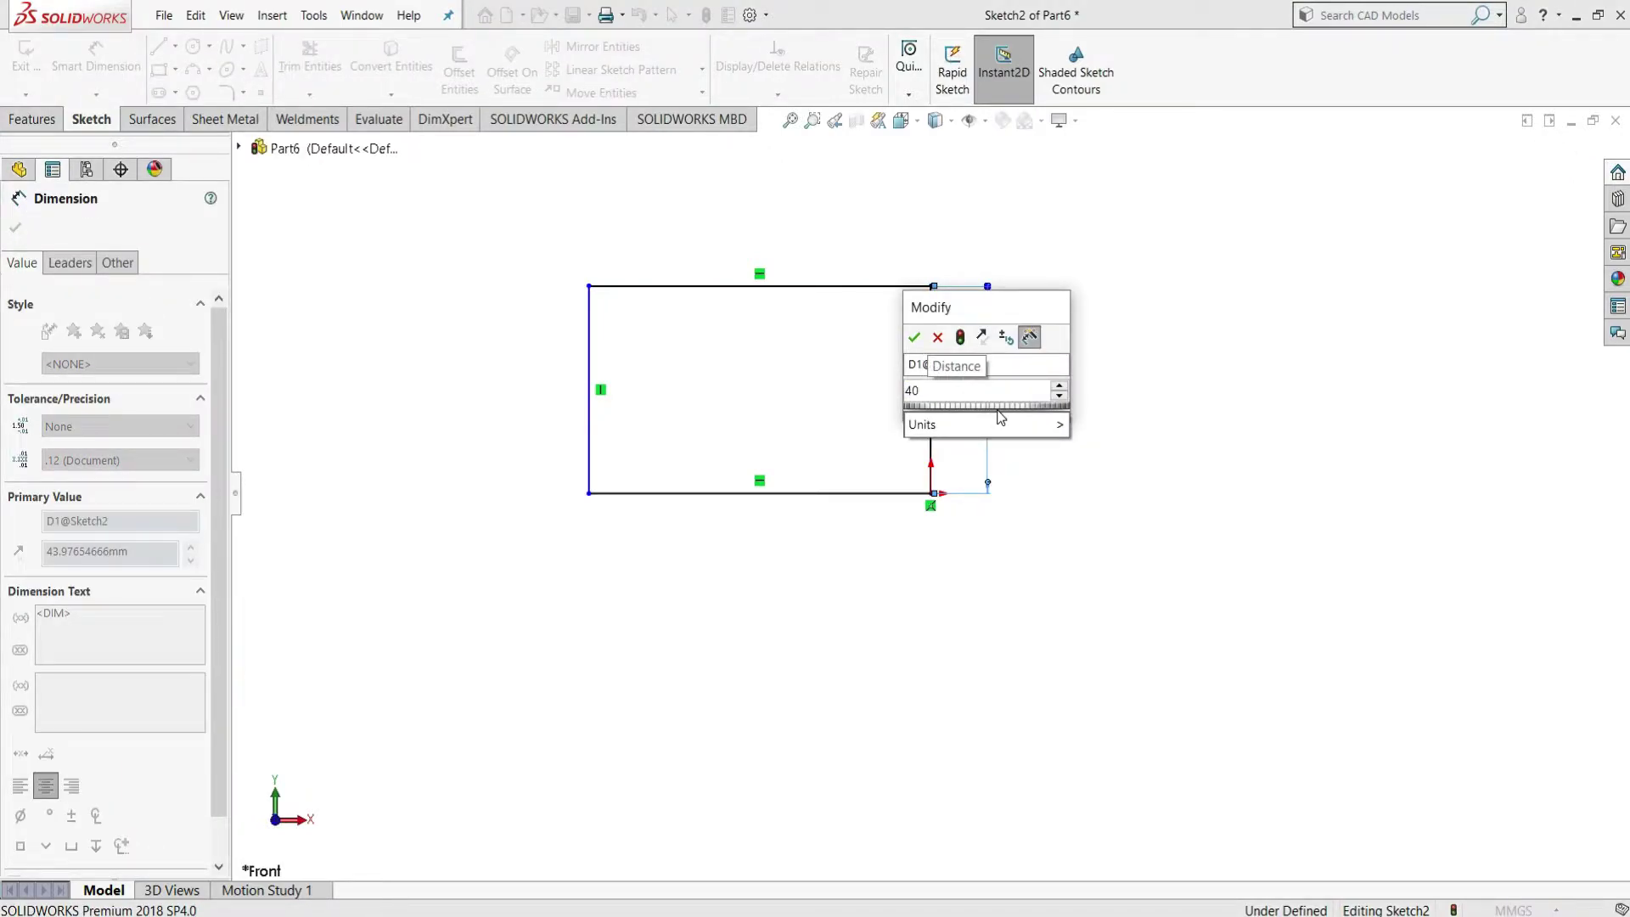
key("Return")
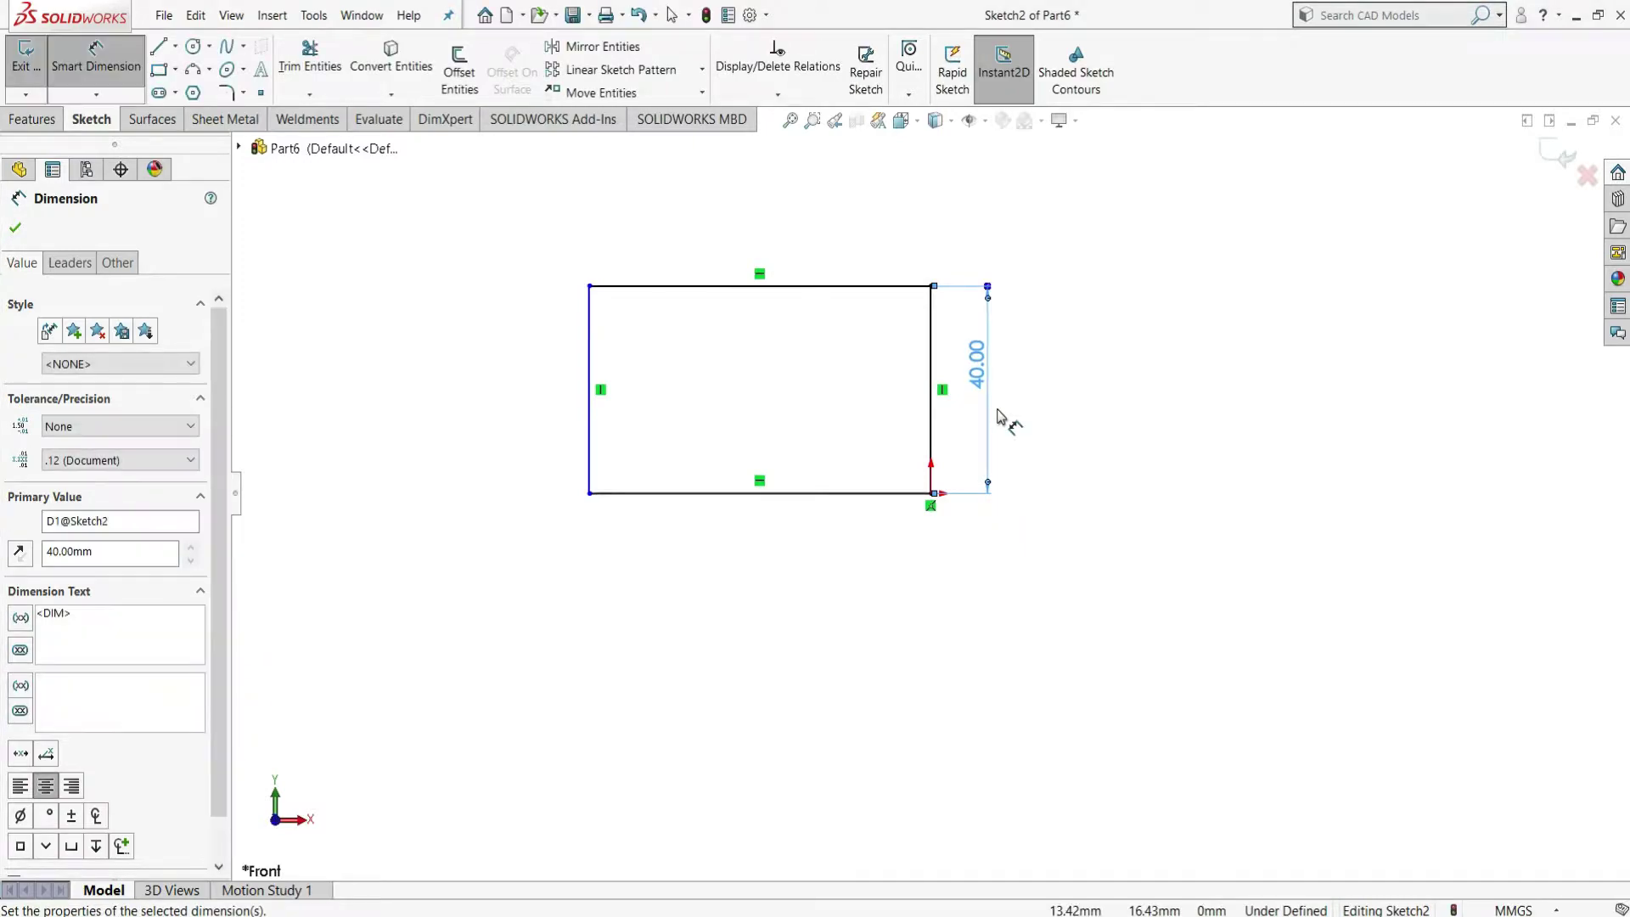
- Dimension the rectangle's upper edge to 200 mm
left_click(776, 250)
left_click(779, 255)
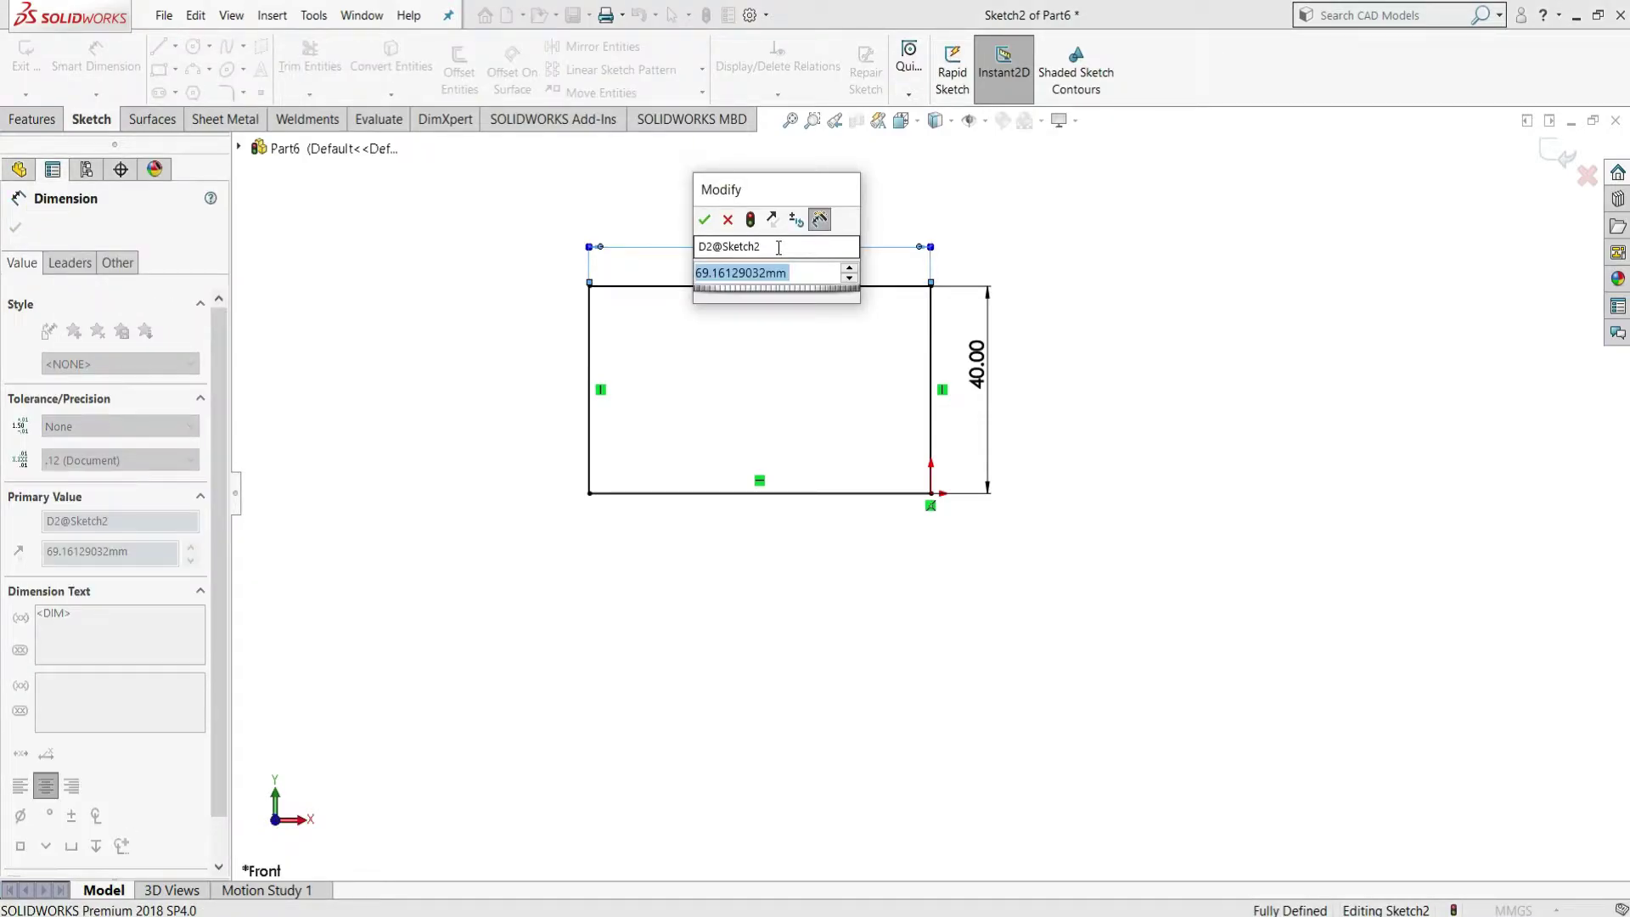
key("Escape")
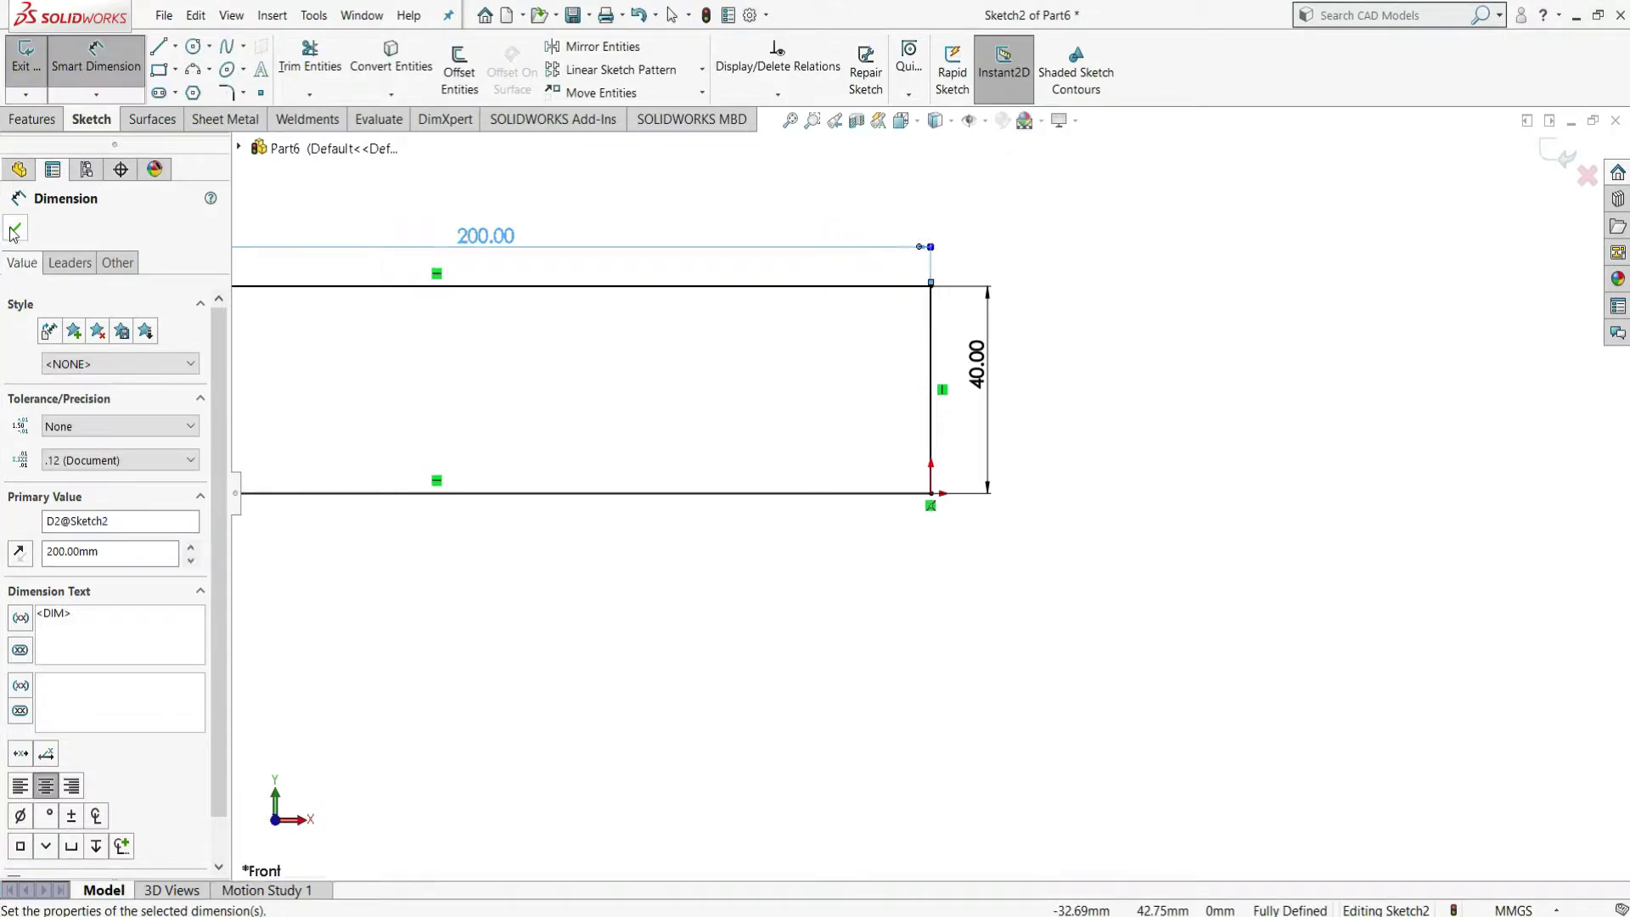
left_click(13, 232)
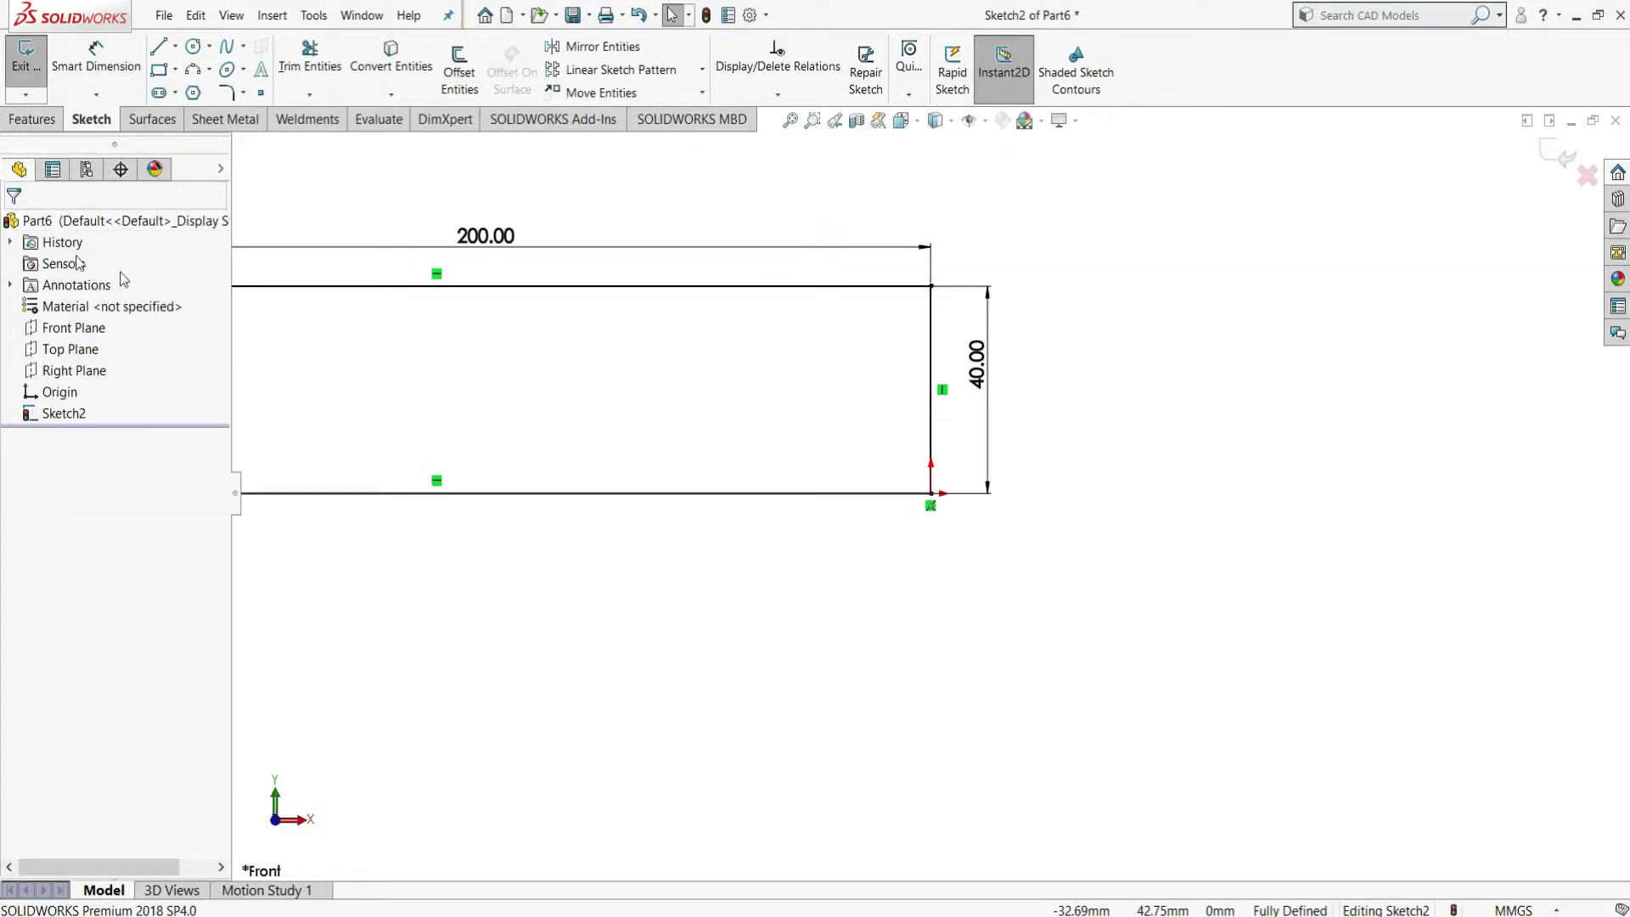
key("f")
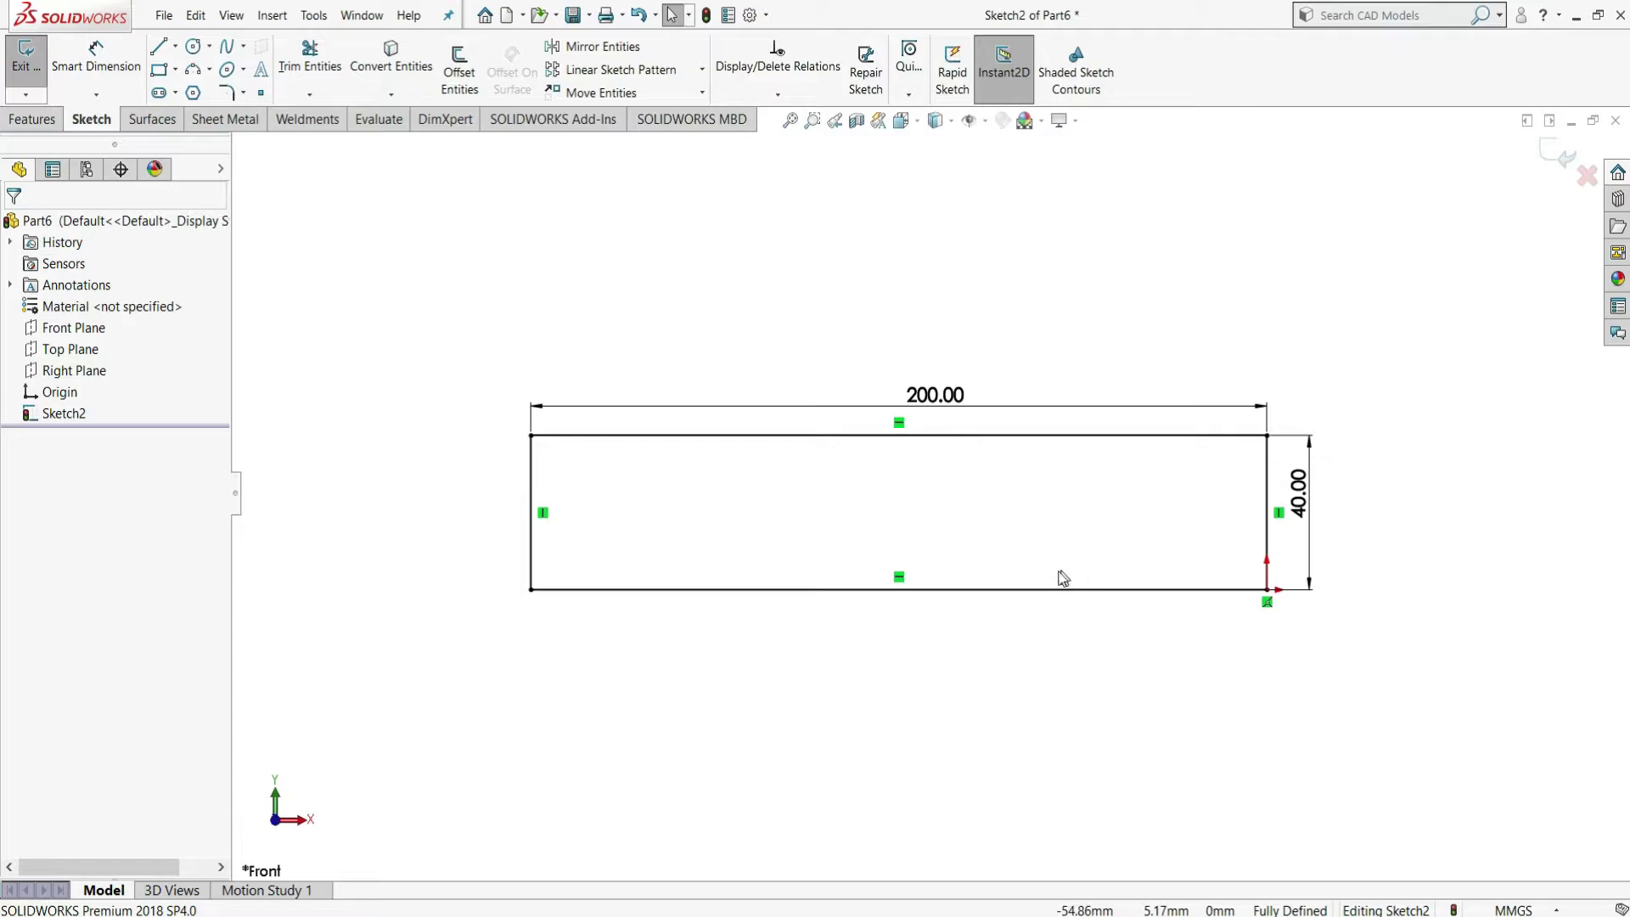
- Create a 1 mm thick Base Flange from the rectangle sketch, with K-Factor 0.5 and Rectangular auto relief at ratio 0.5
left_click(15, 68)
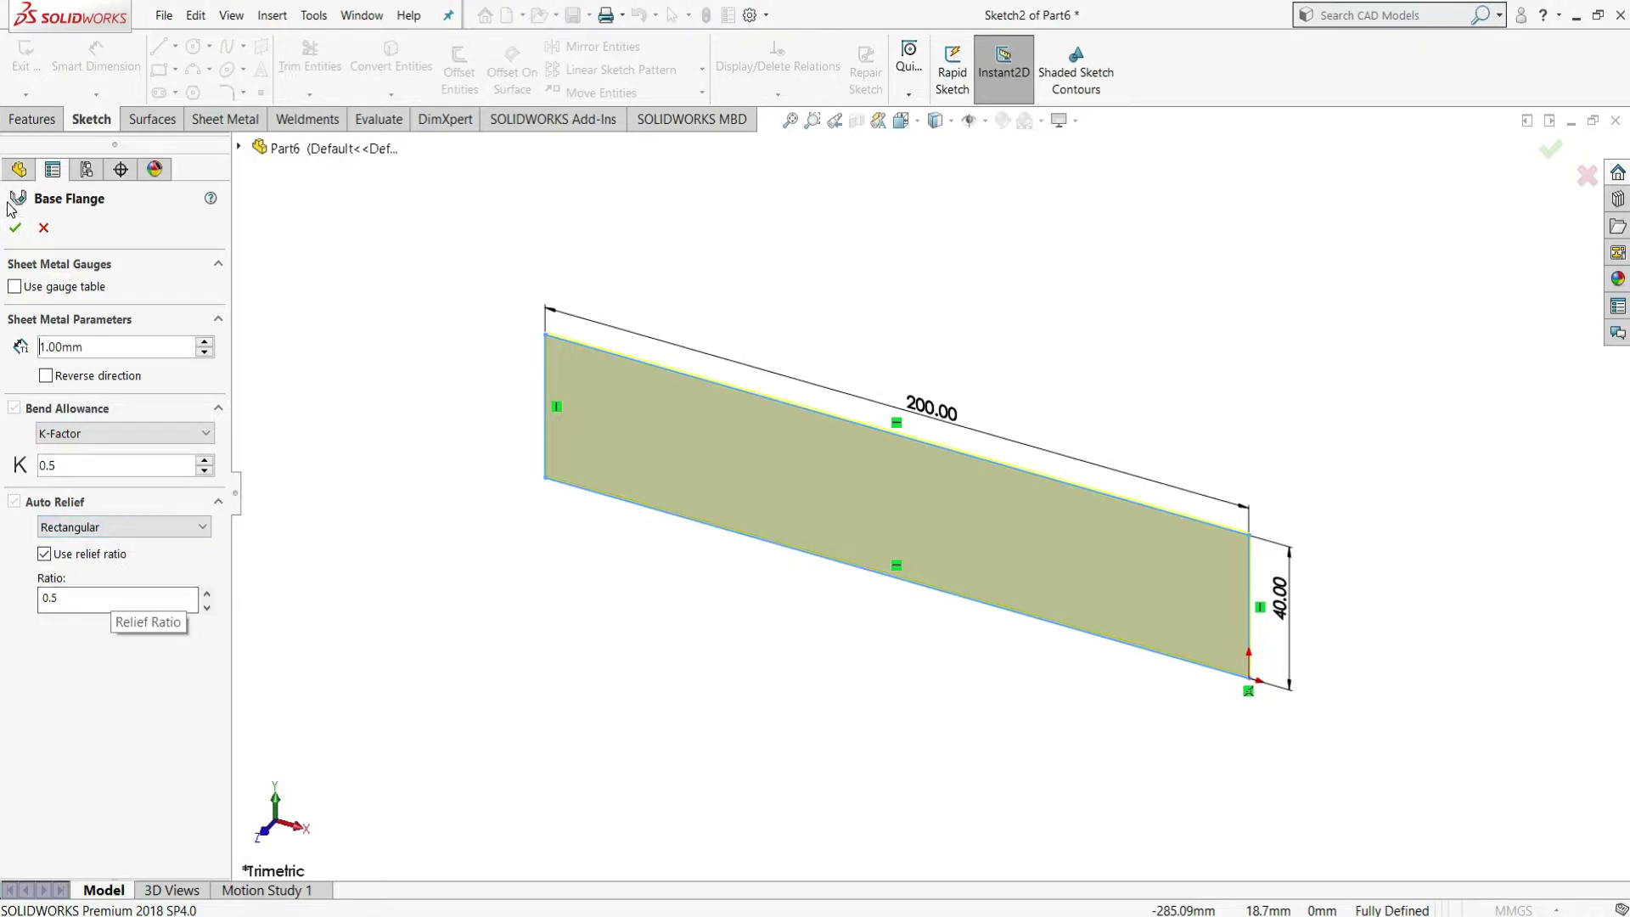
left_click(16, 230)
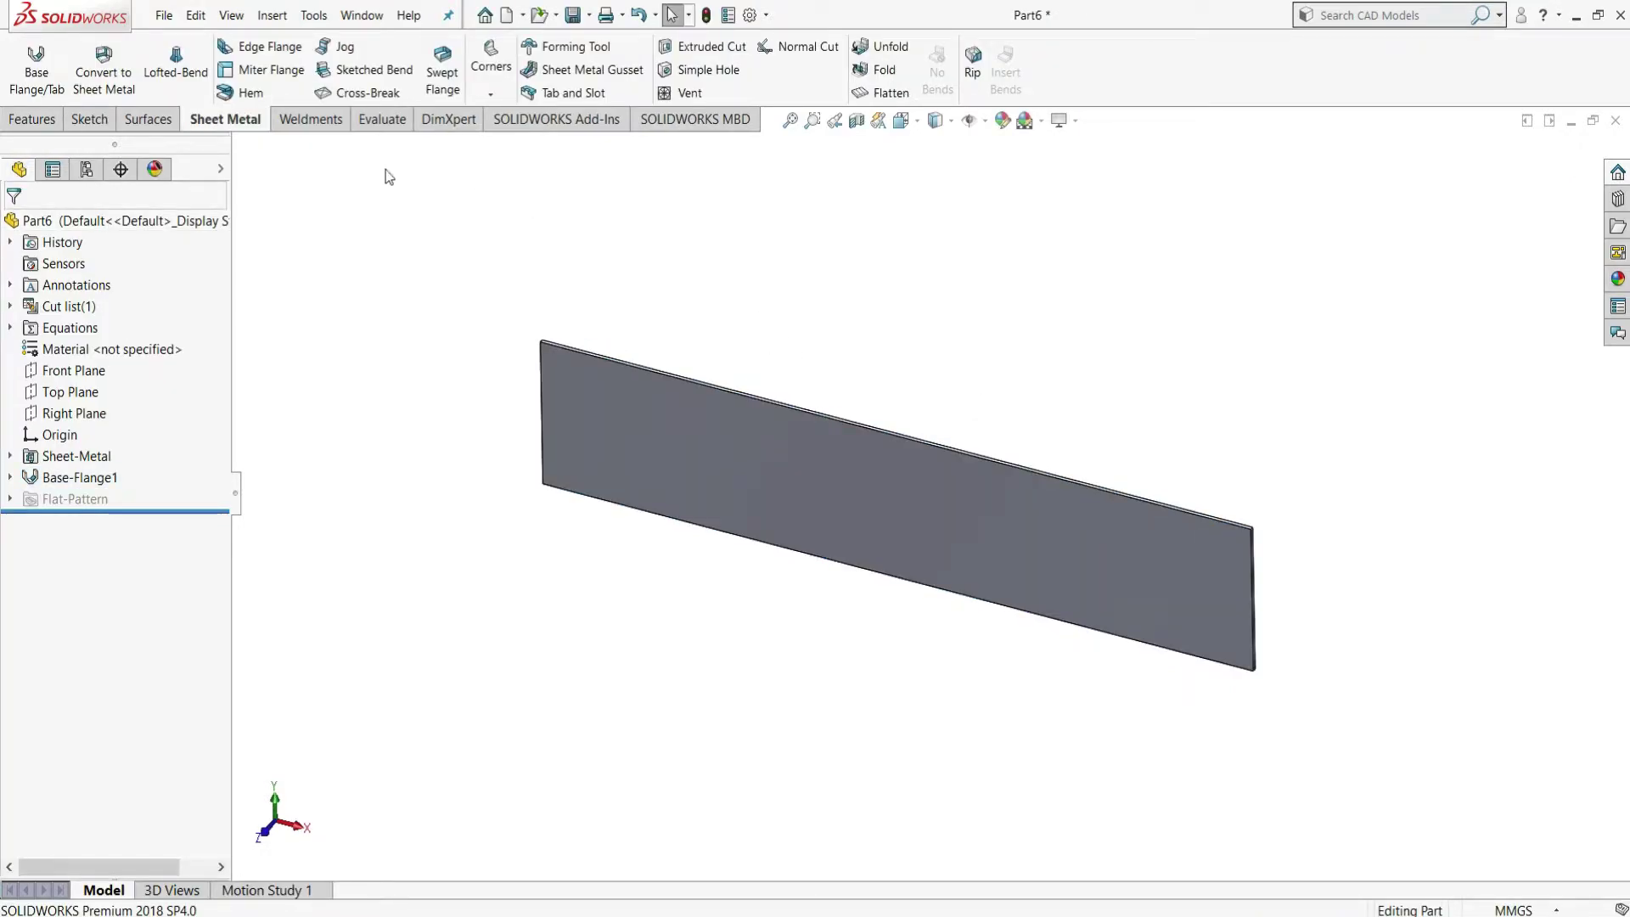
- Start an Edge Flange on the plate's short edge farthest from the origin and pull it forward to about 42 mm long
left_click(277, 53)
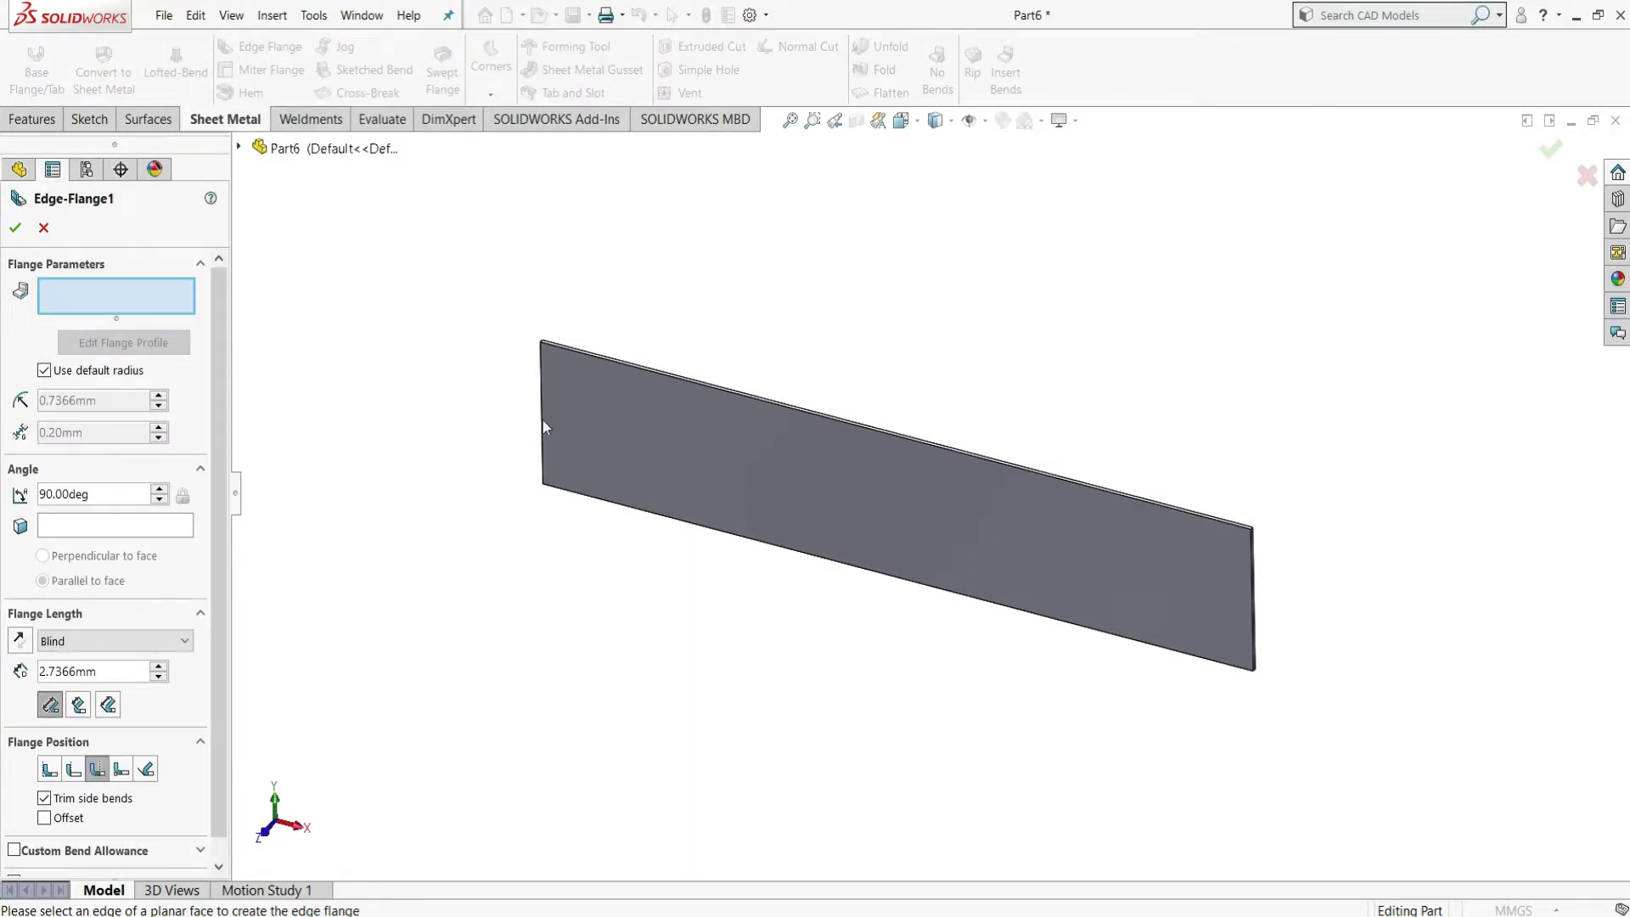
scroll(513, 448, "down", 5)
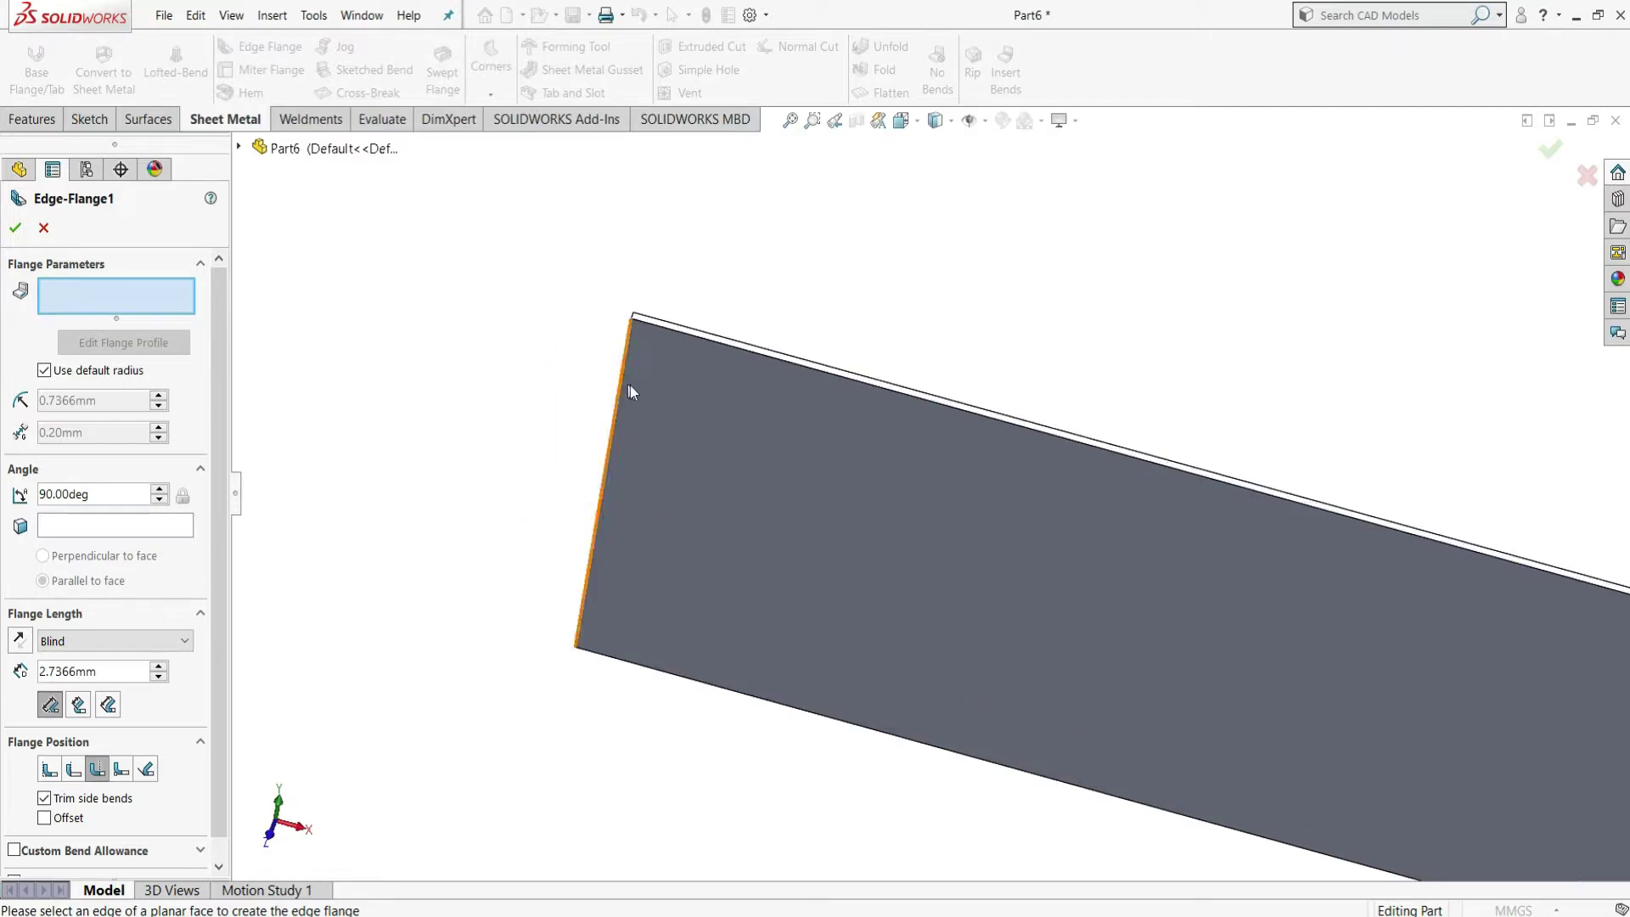
left_click(625, 360)
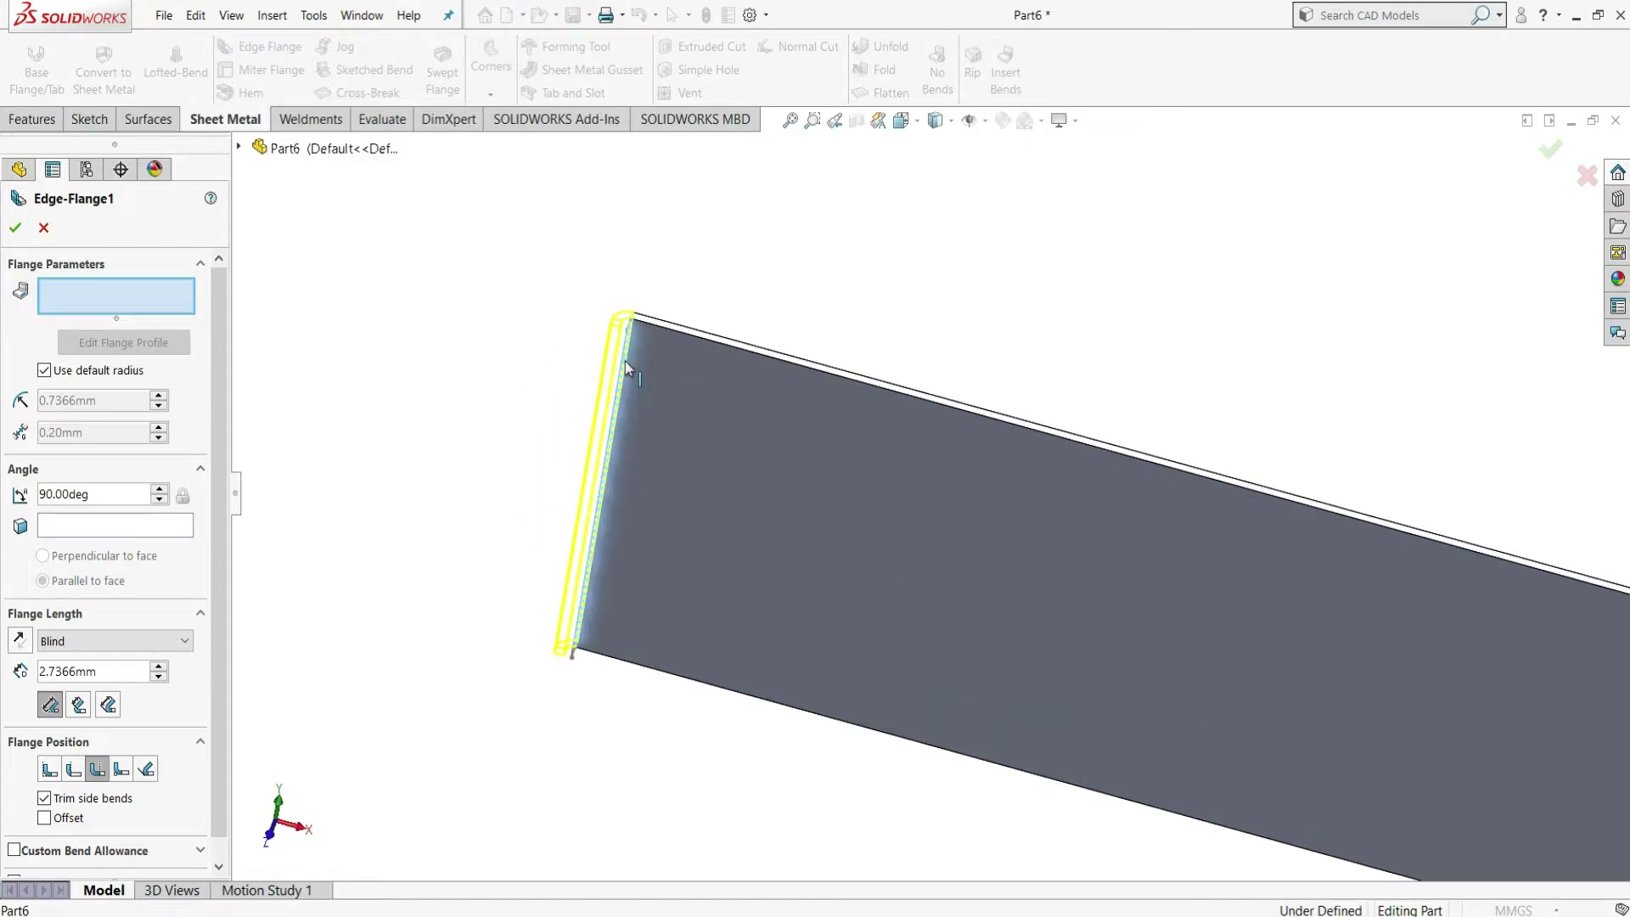
middle_click_drag(703, 393, 663, 382)
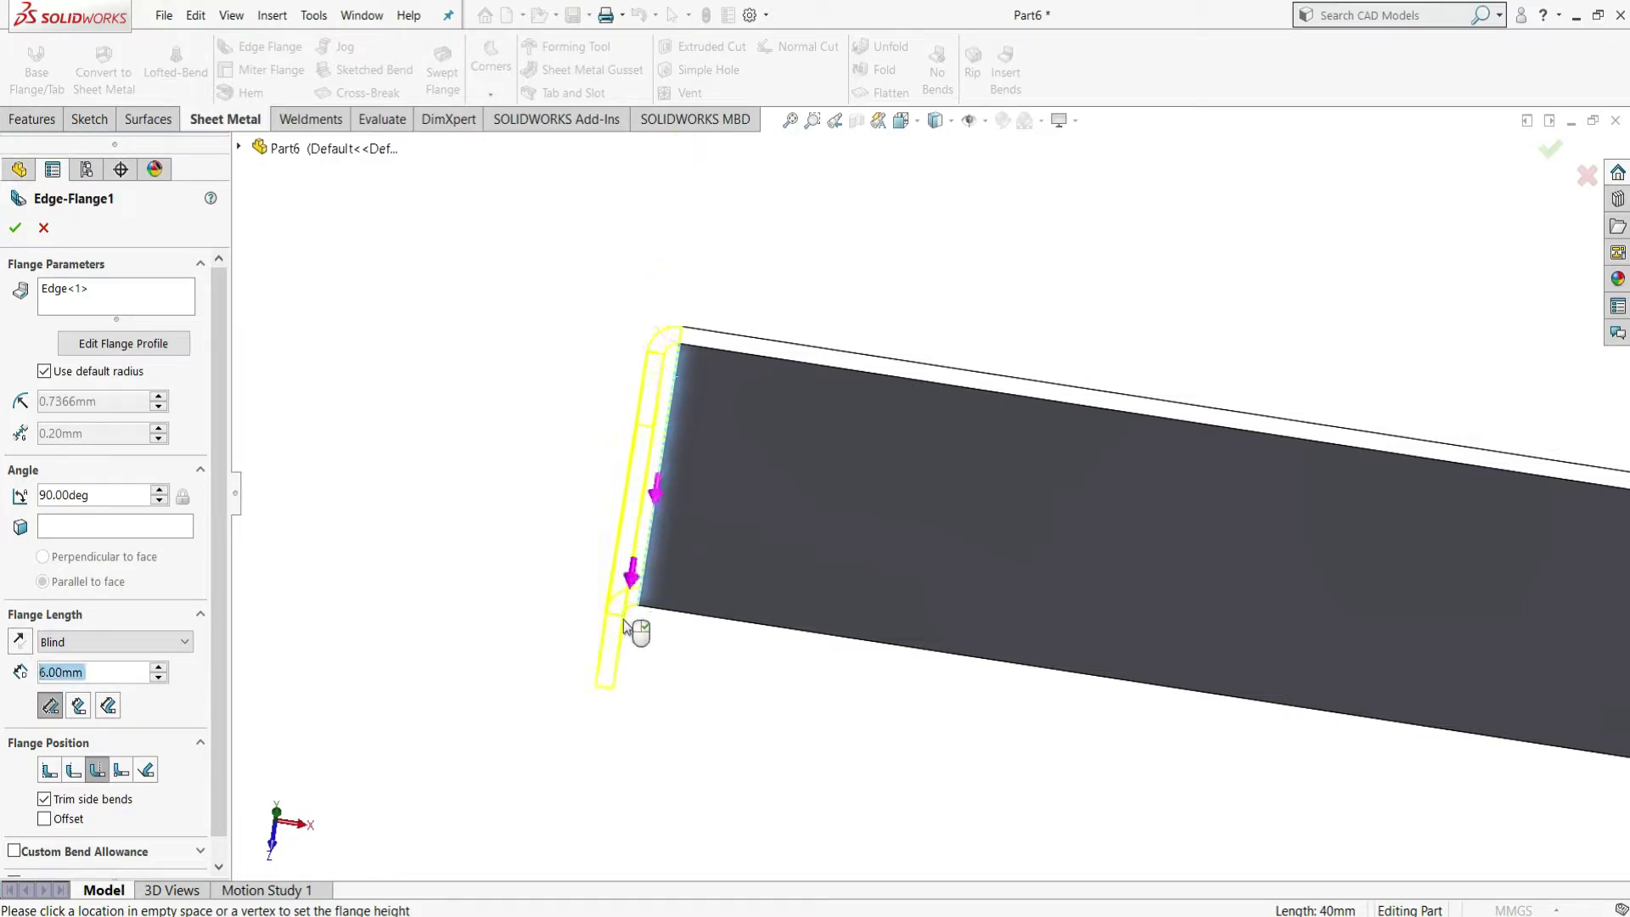
key("z")
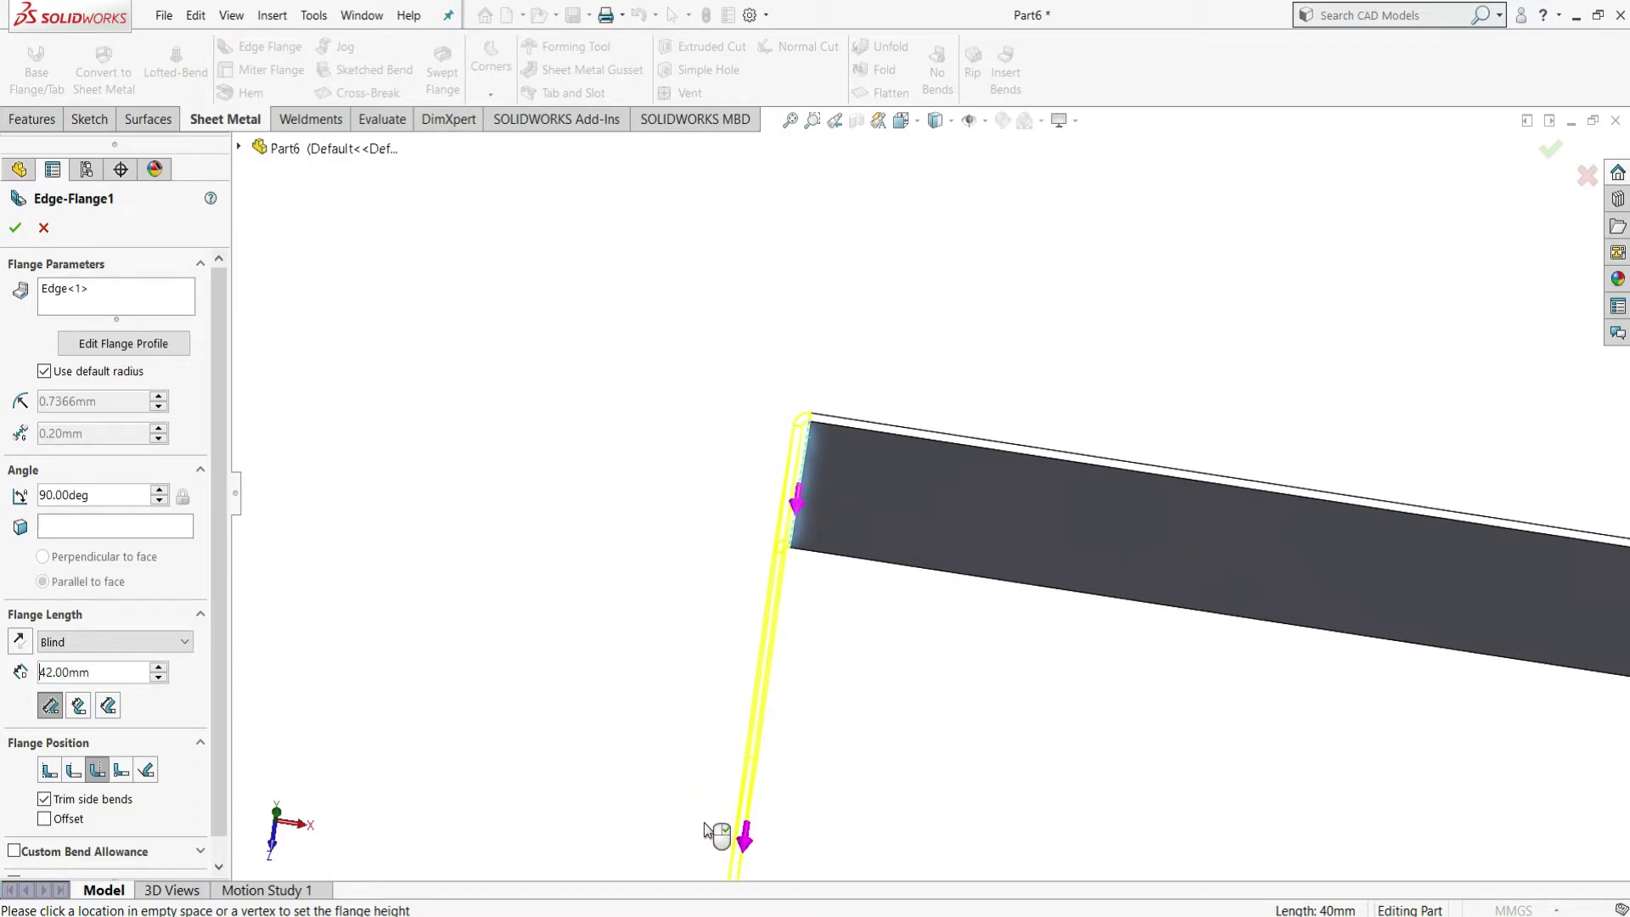
left_click(704, 824)
key("z")
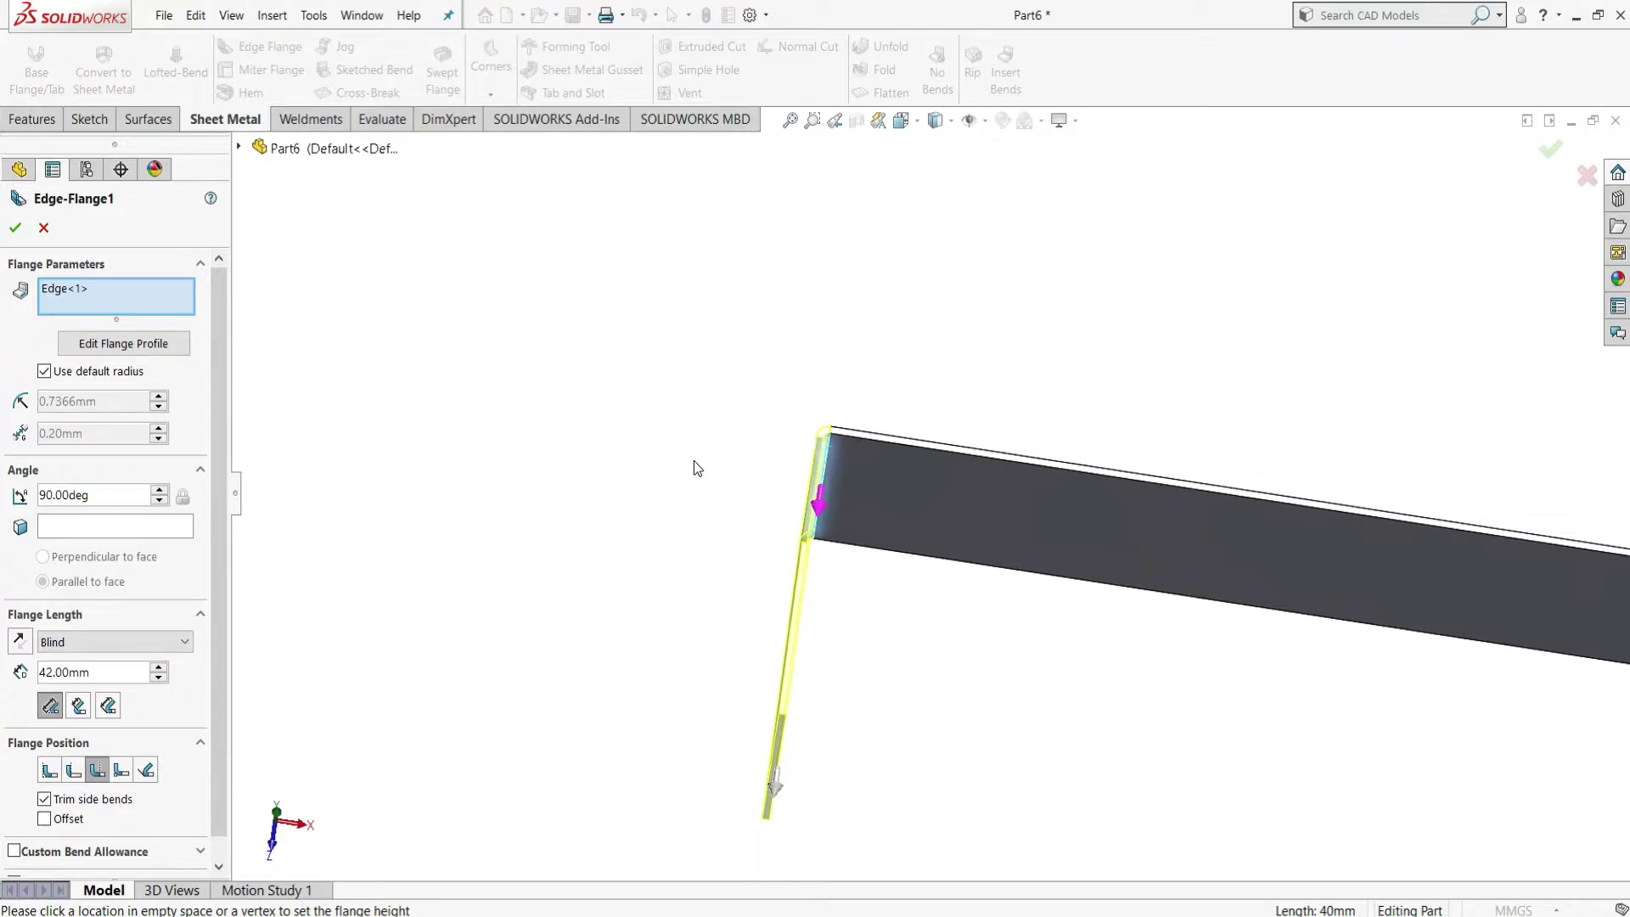
- Set the flange length to 200 mm, measured by Outer Virtual Sharp, with the Material Inside position, and create the flange
middle_click_drag(933, 580, 858, 594)
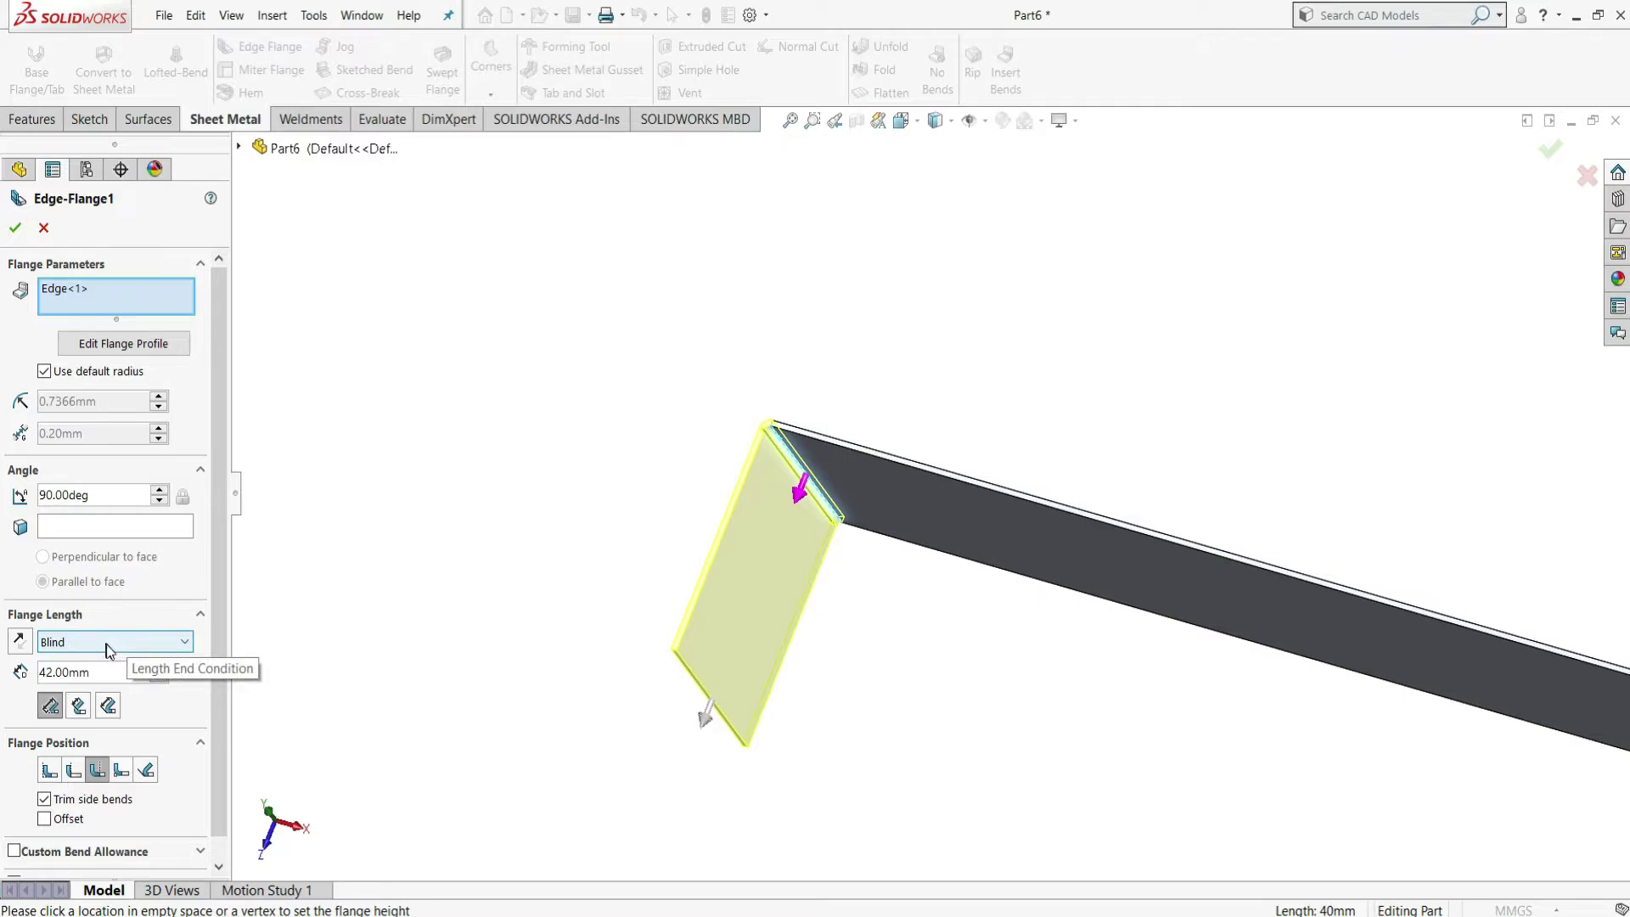
left_click_drag(90, 672, 46, 672)
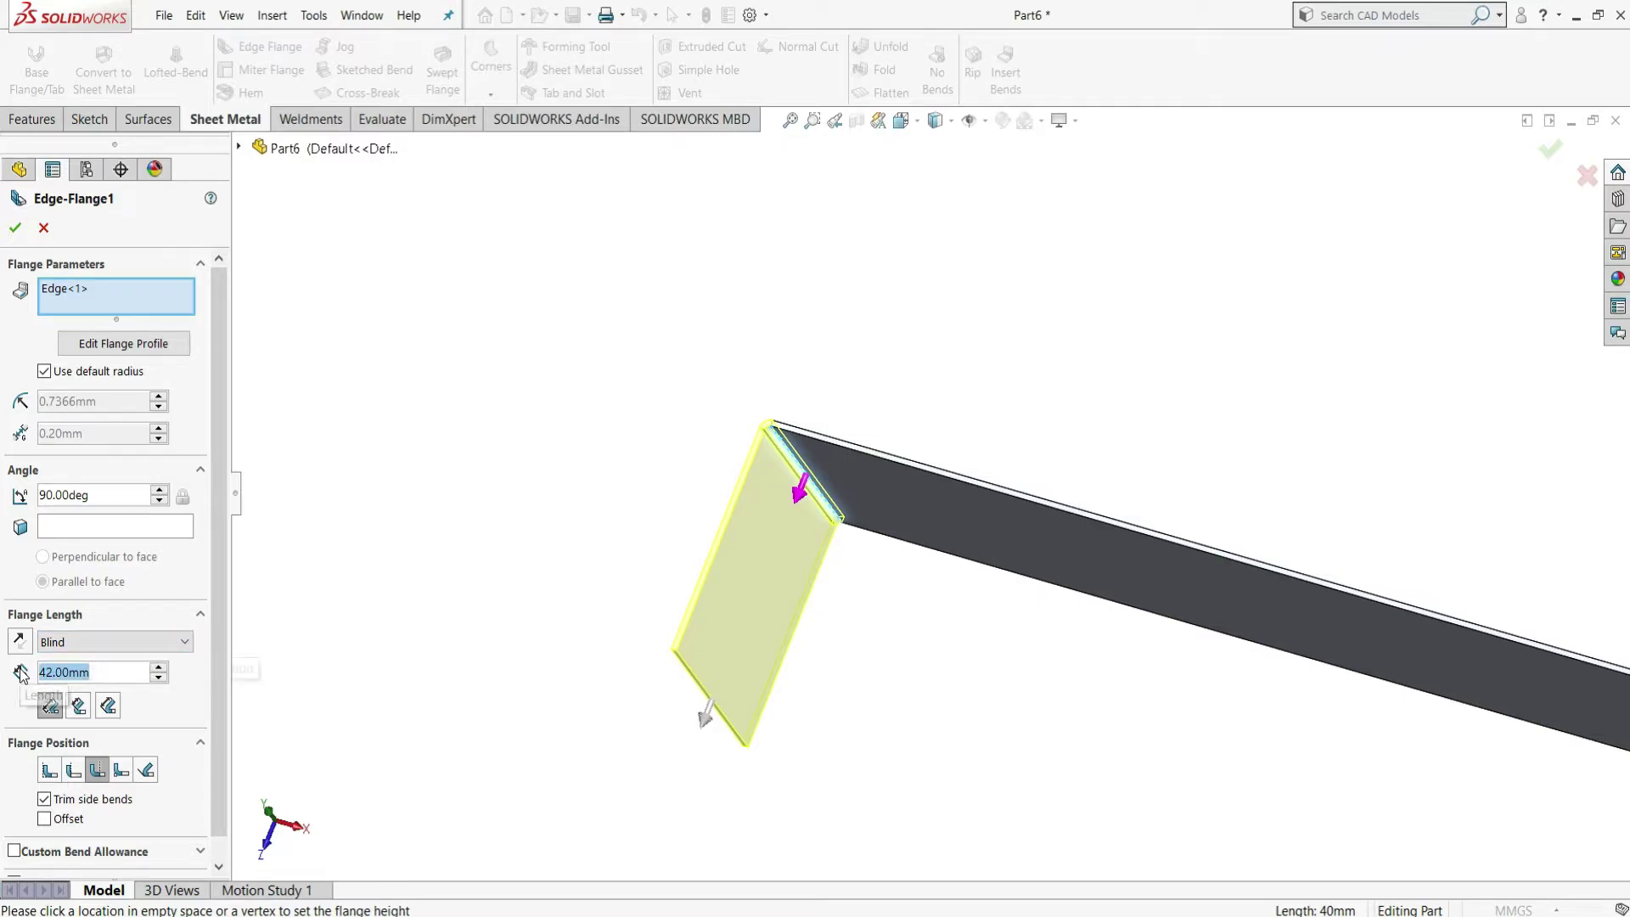
type("200")
key("Return")
key("z")
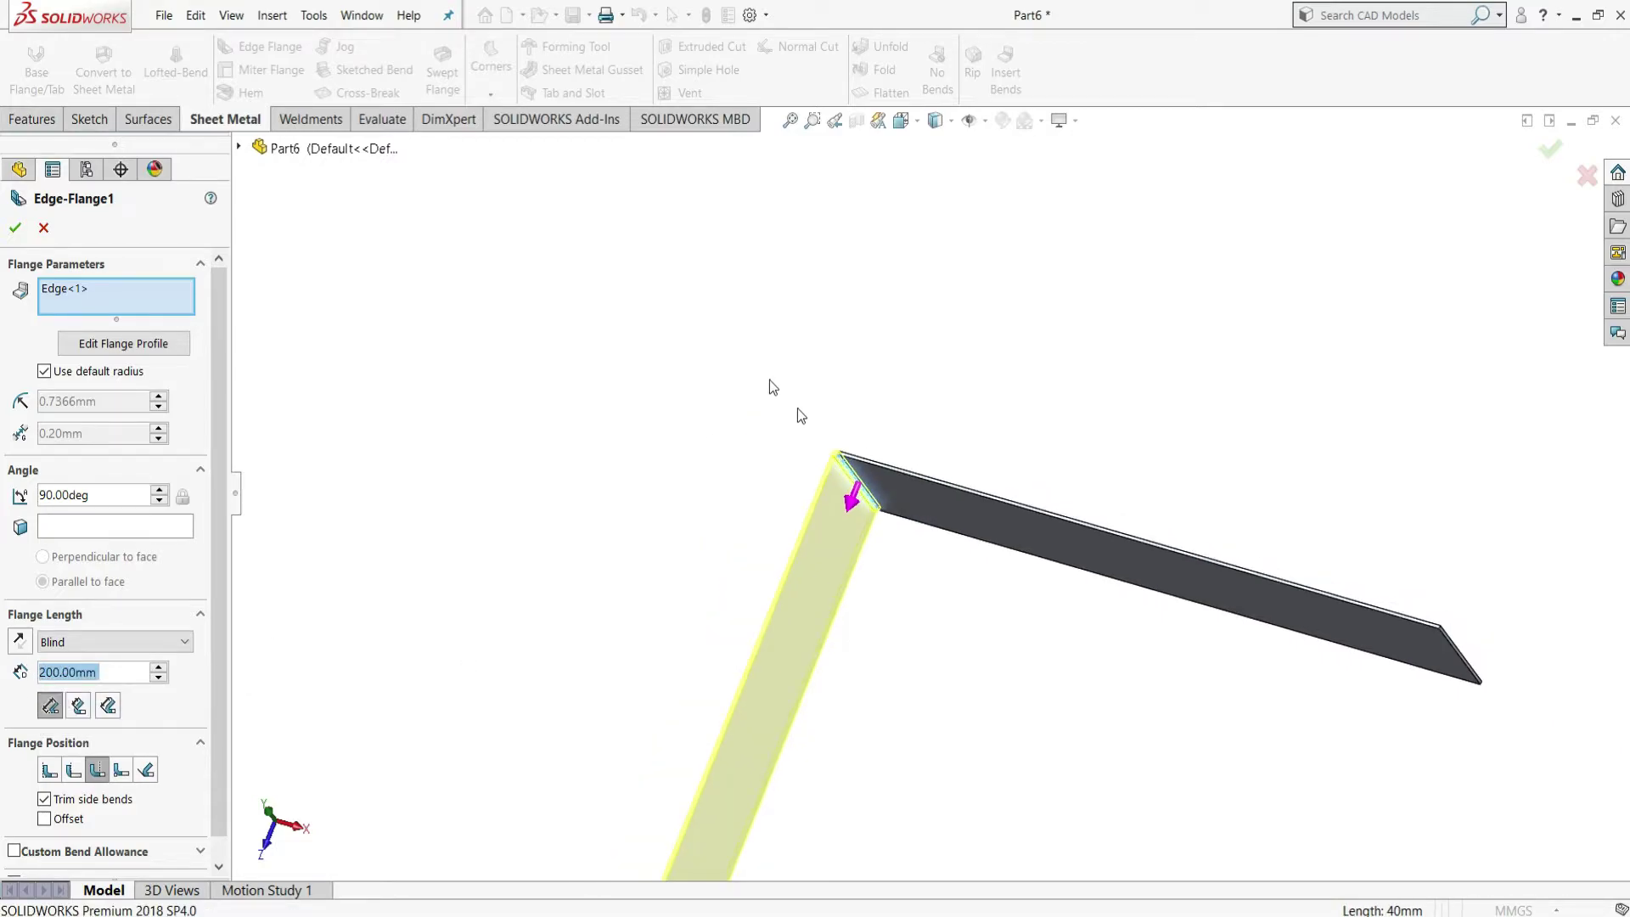
scroll(930, 487, "up", 3)
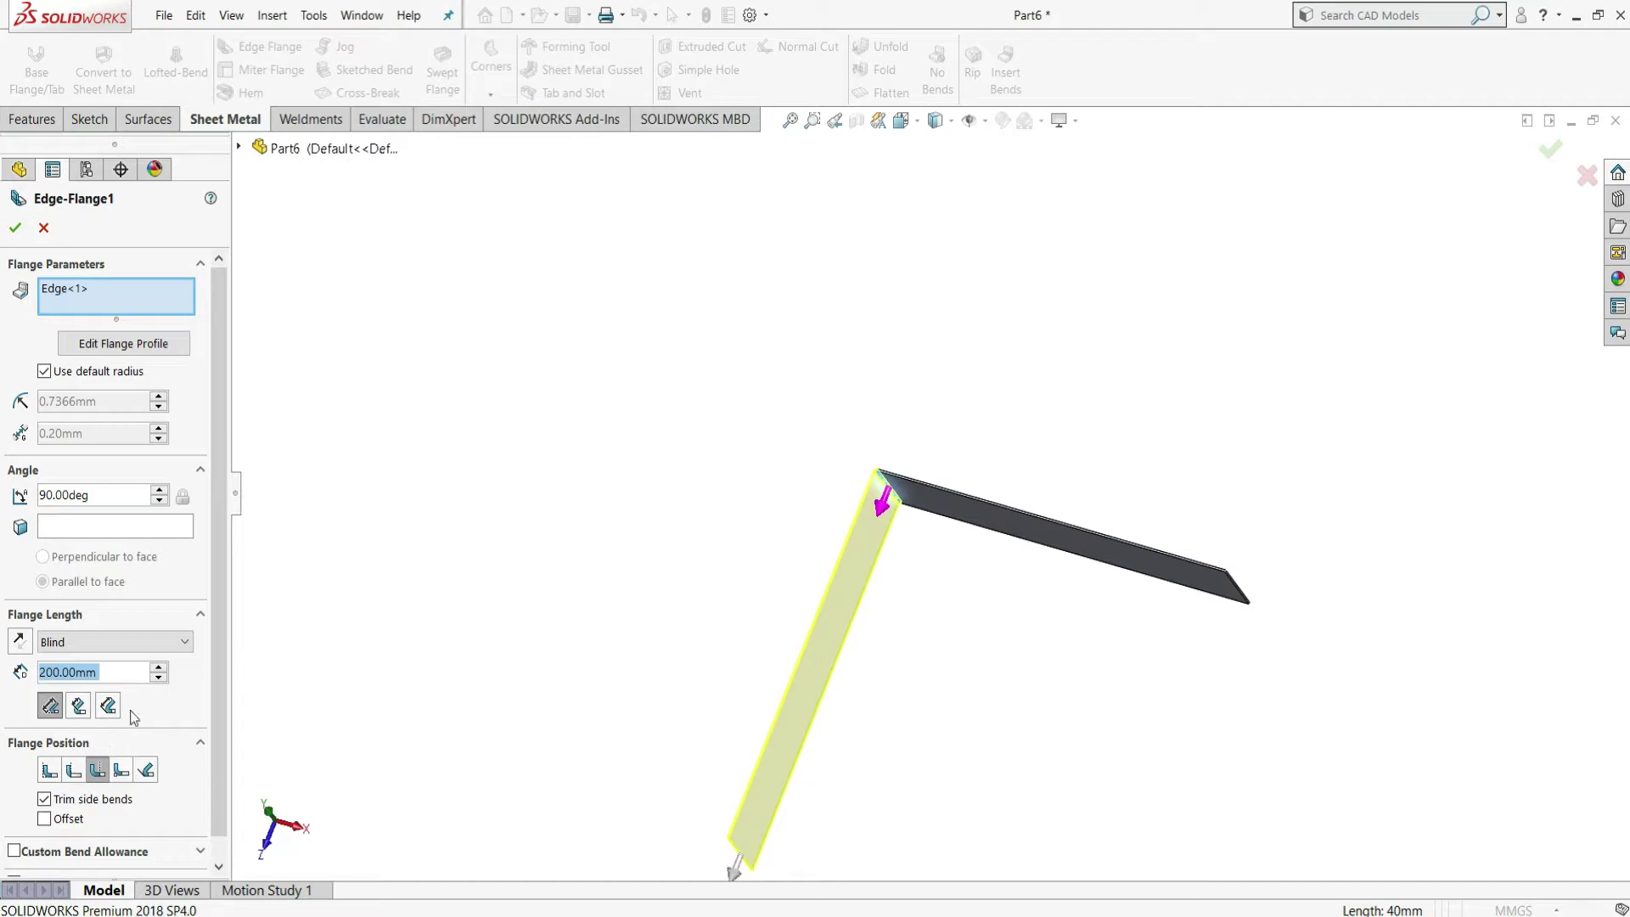
left_click(50, 708)
left_click(50, 771)
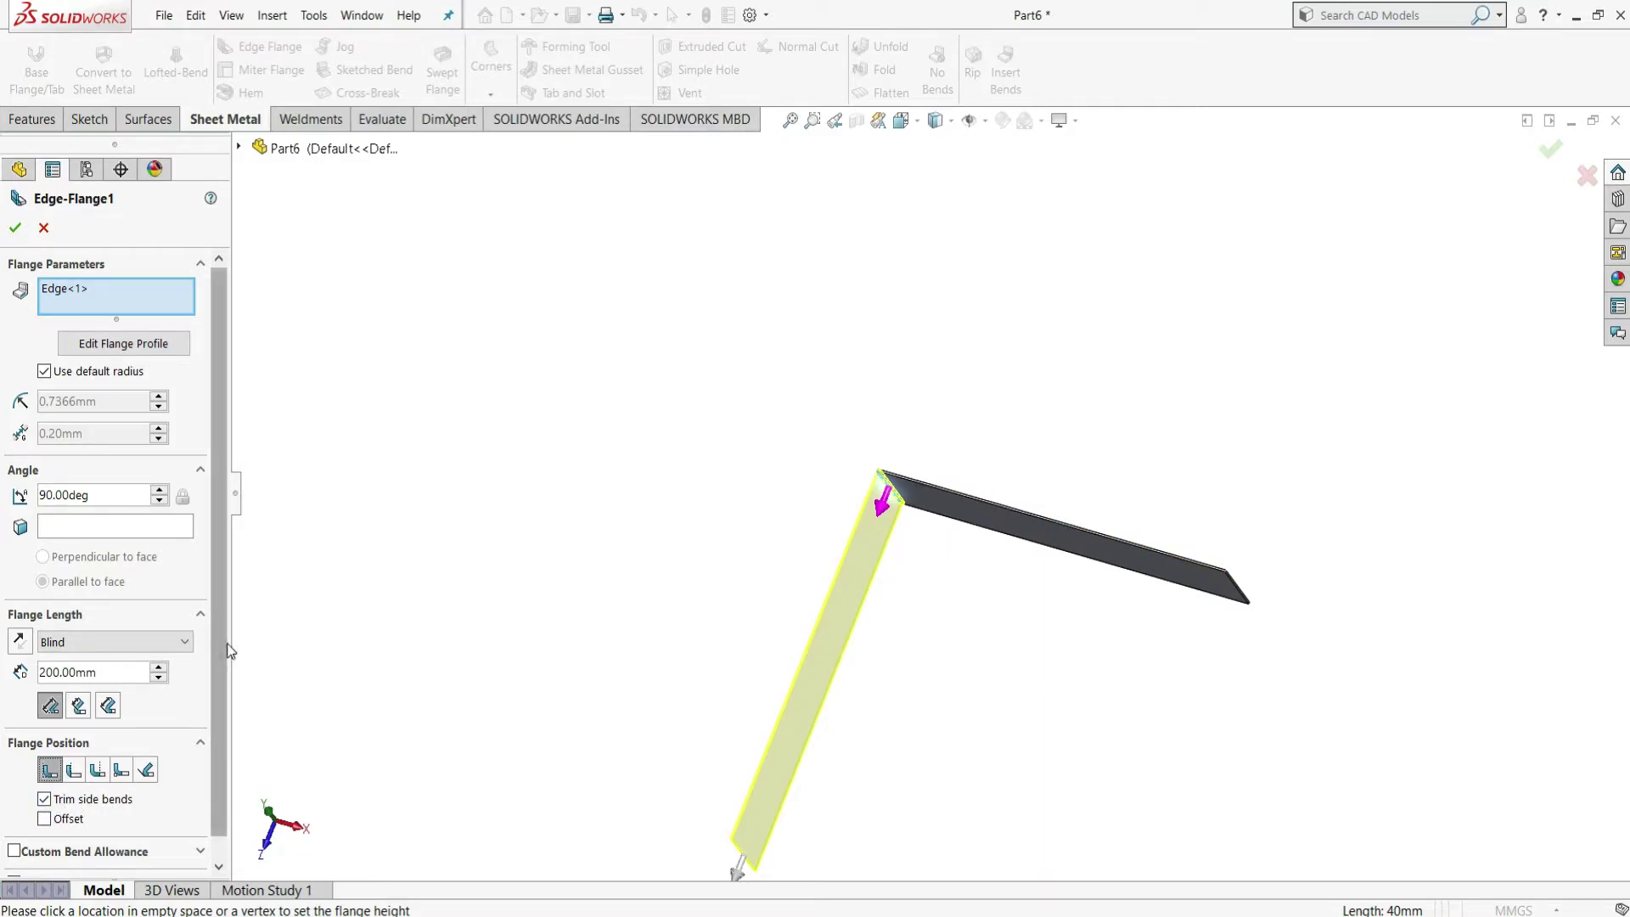
scroll(225, 659, "down", 1)
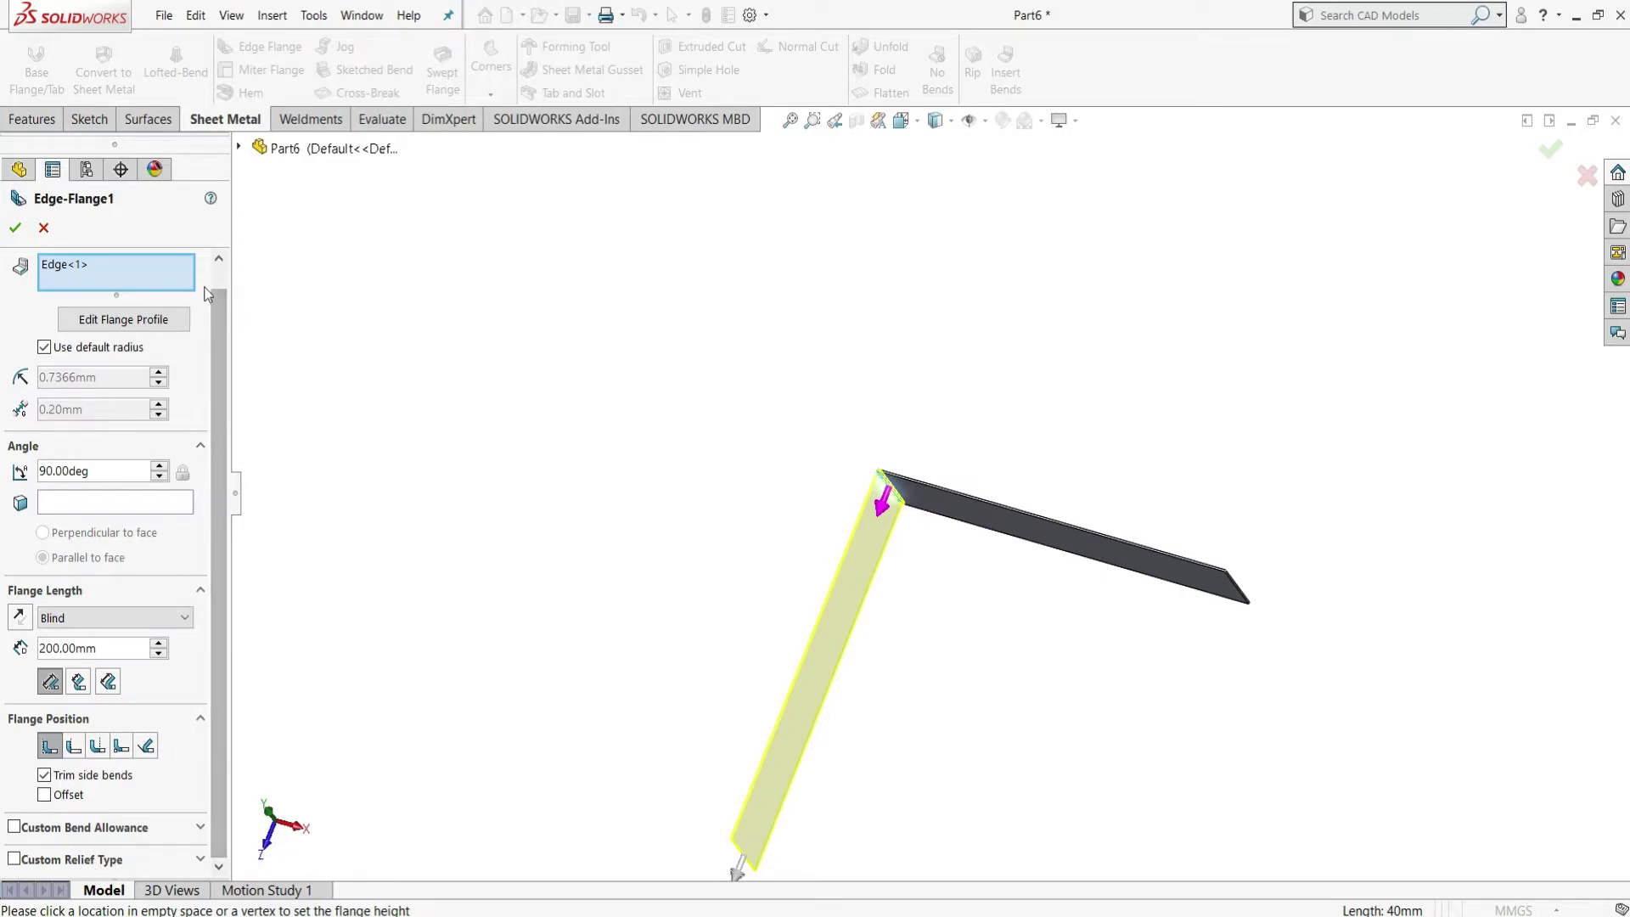
left_click(15, 231)
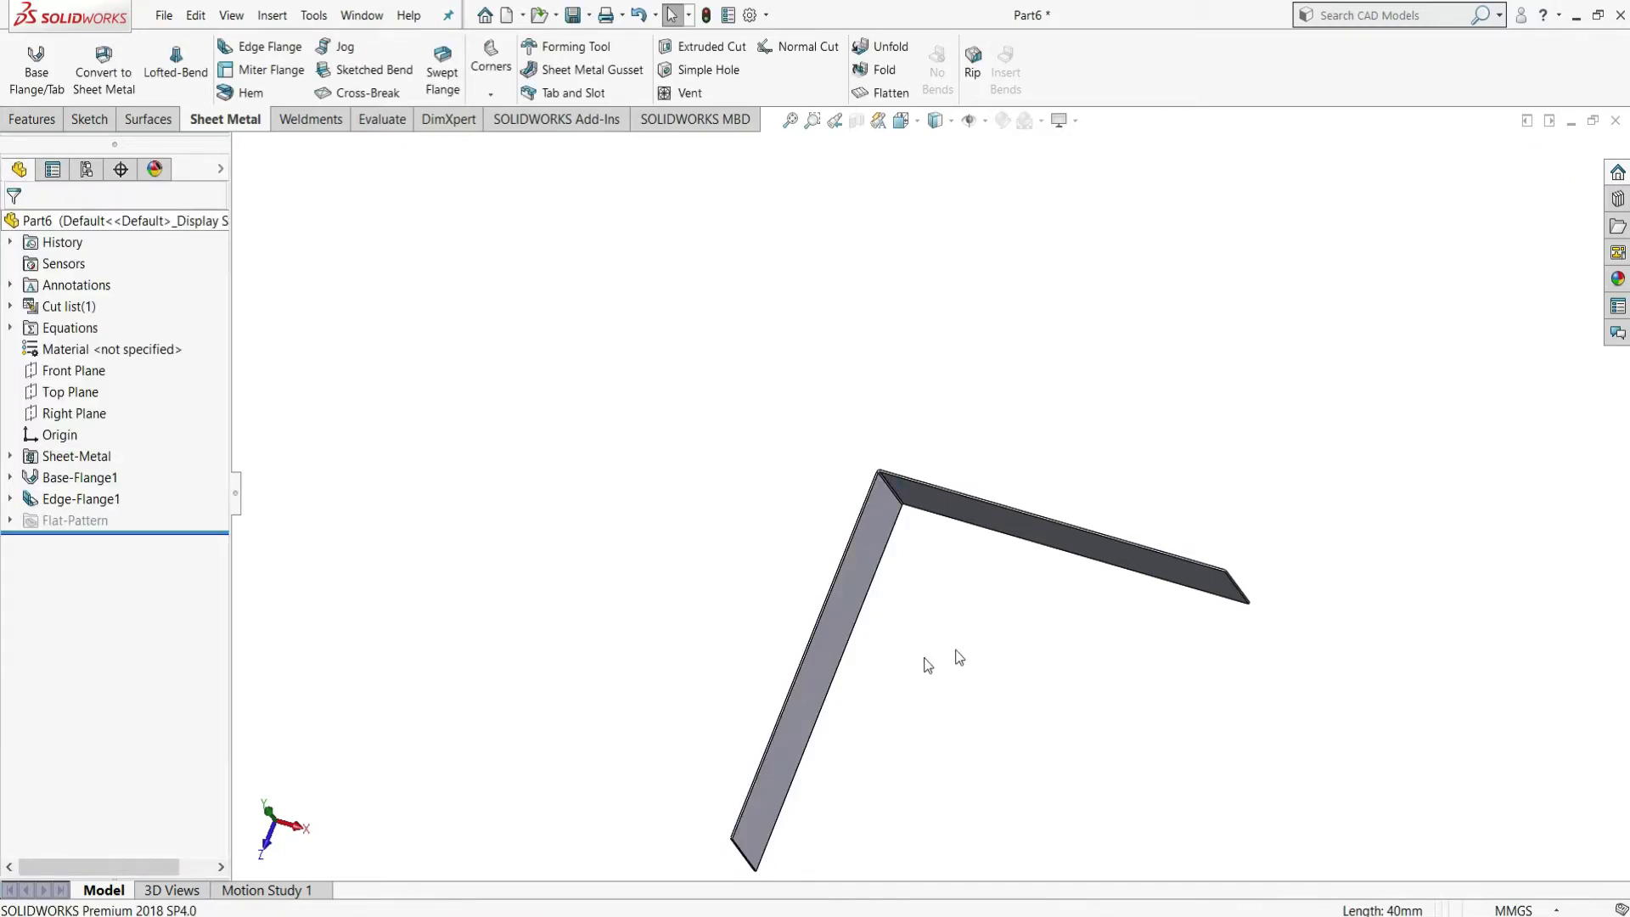
- Start another Edge Flange on the free end edge of the new flange, parallel to the base plate and about 94 mm long
scroll(883, 738, "down", 2)
scroll(783, 824, "down", 3)
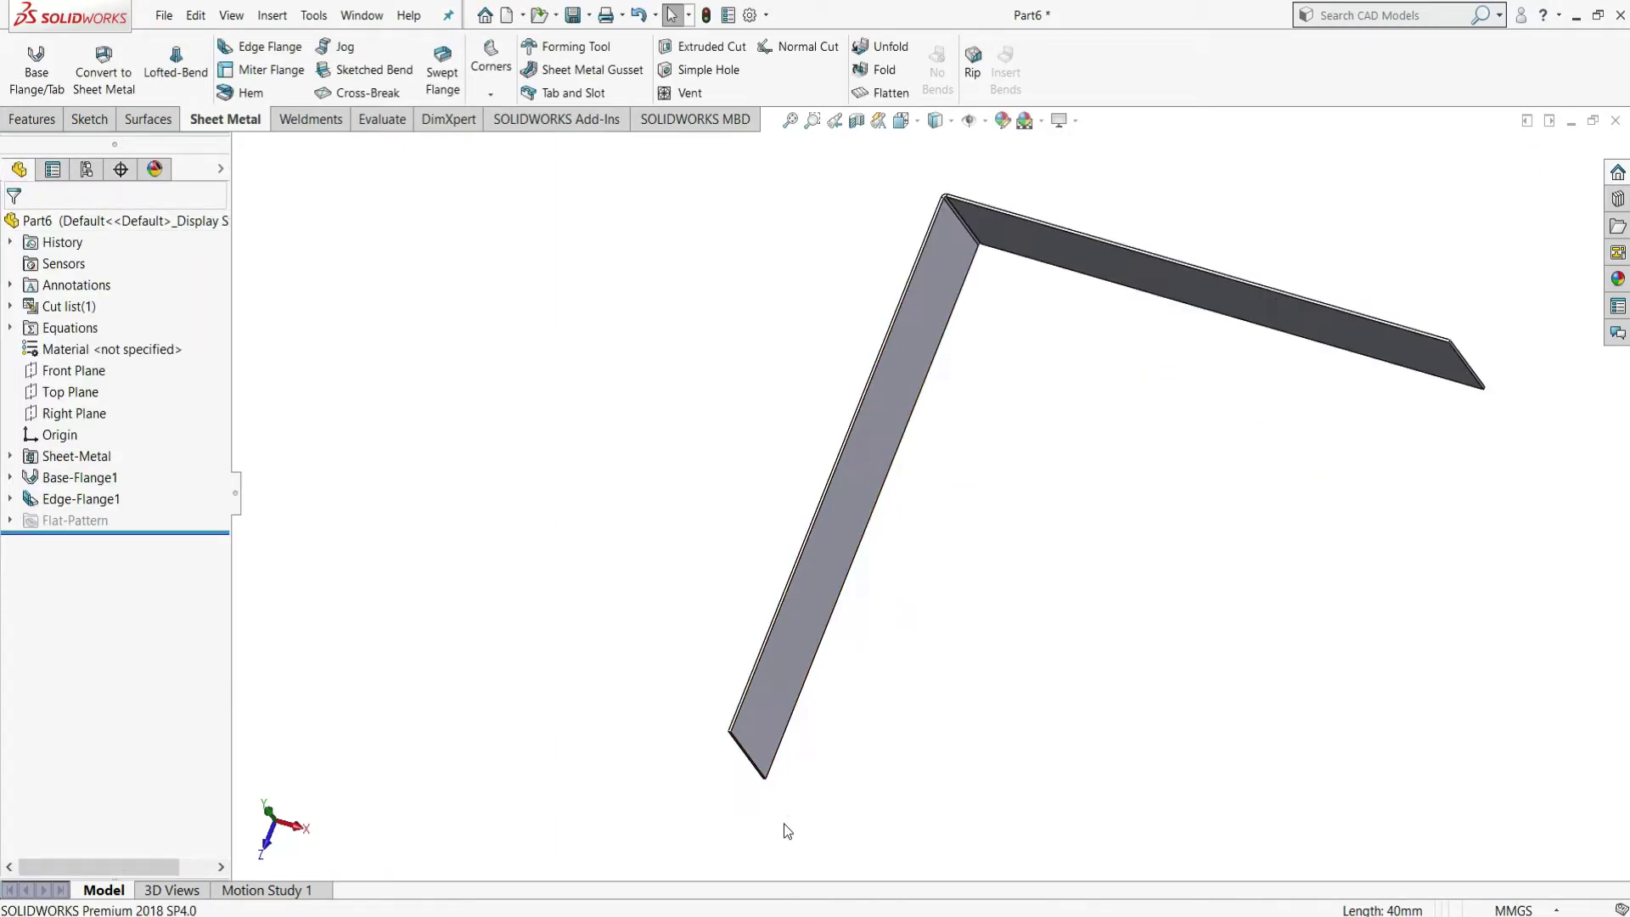
left_click(251, 53)
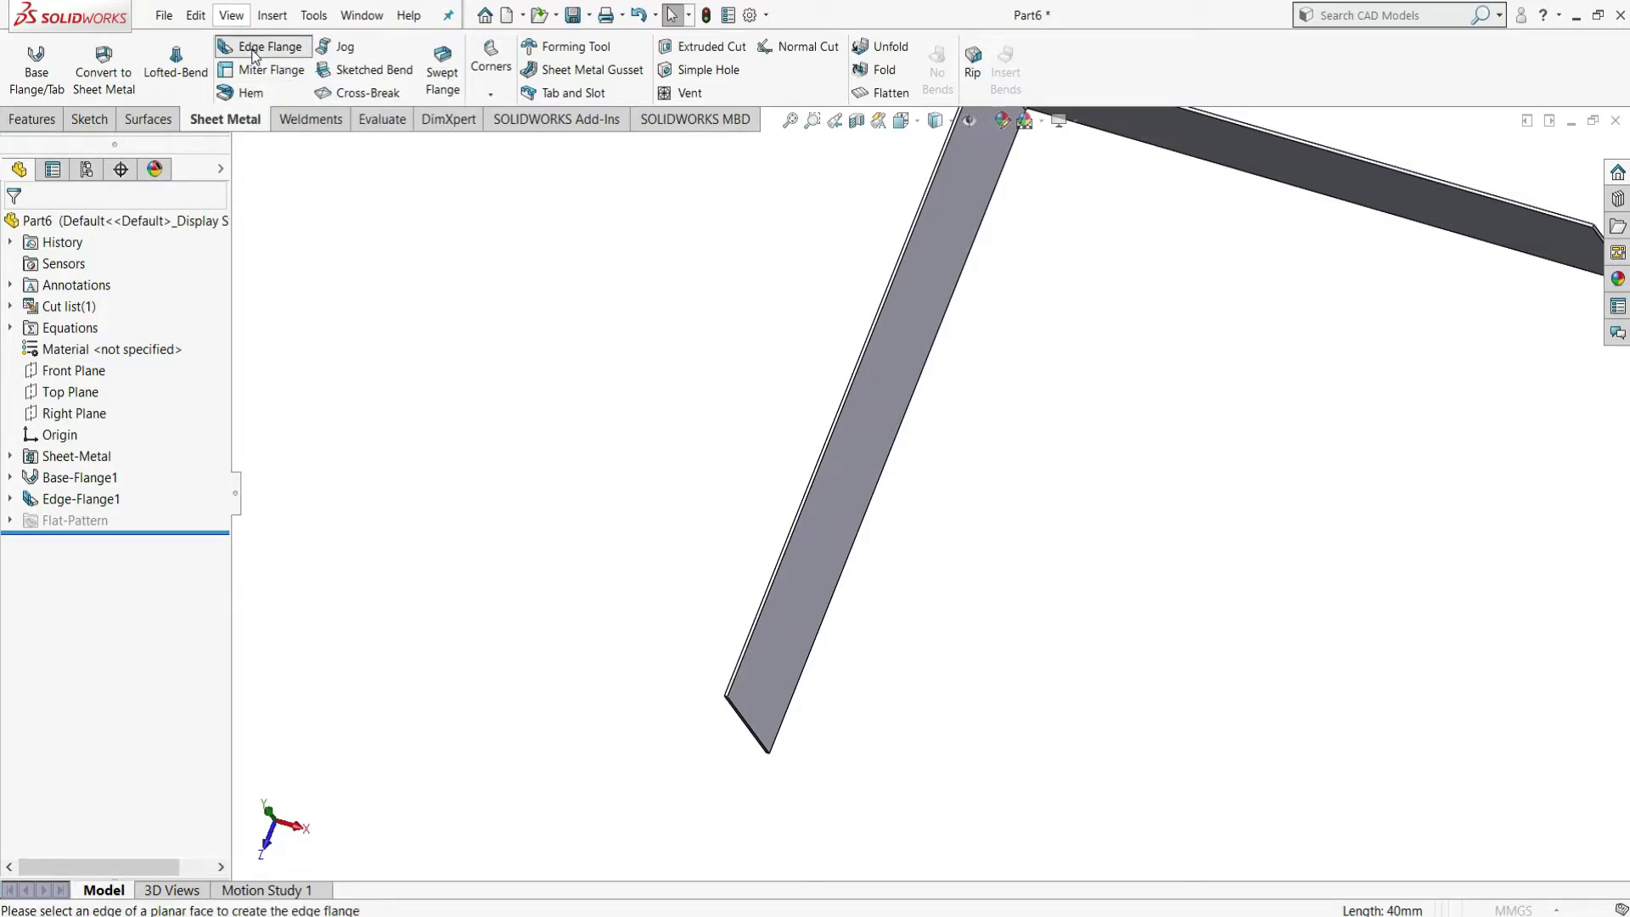
middle_click_drag(754, 773, 775, 596)
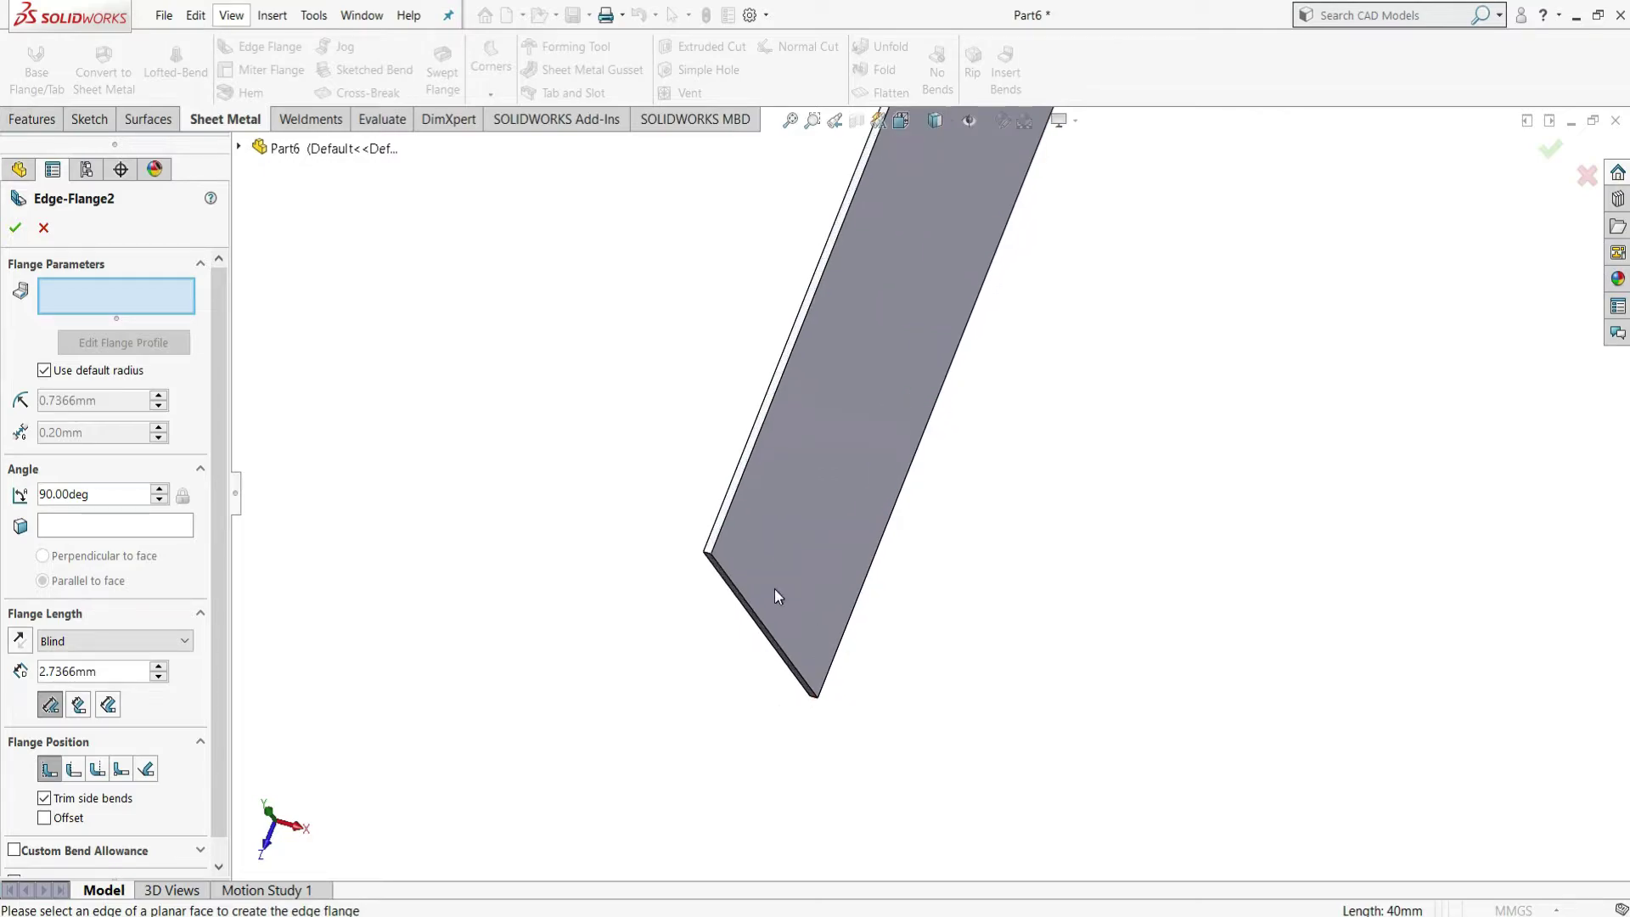
left_click(753, 617)
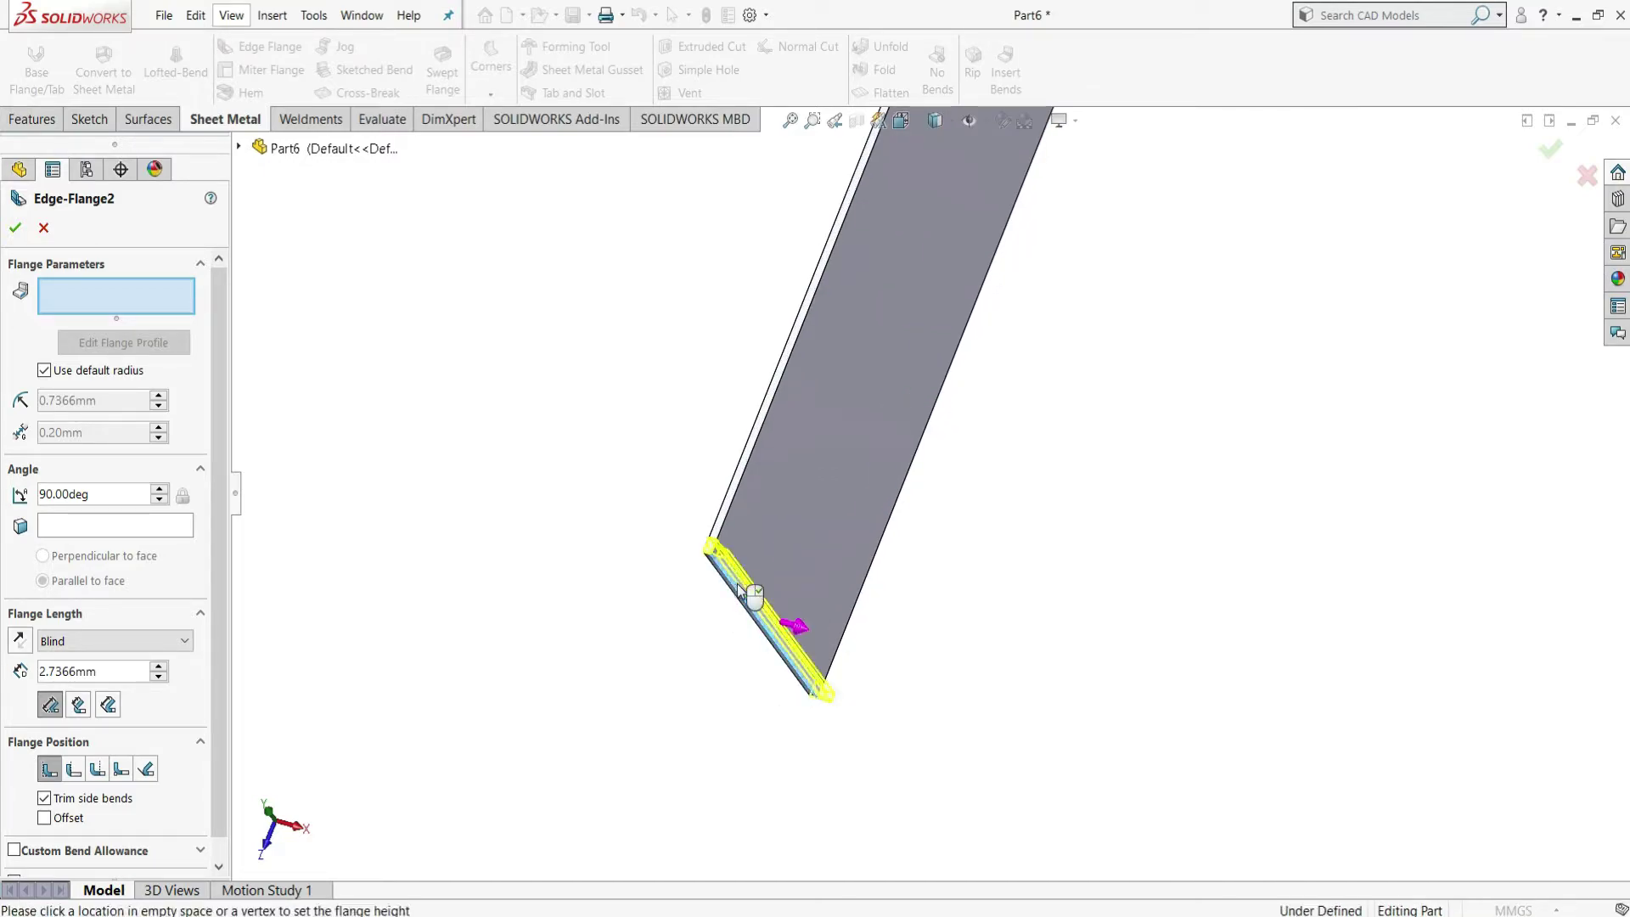
left_click(1545, 658)
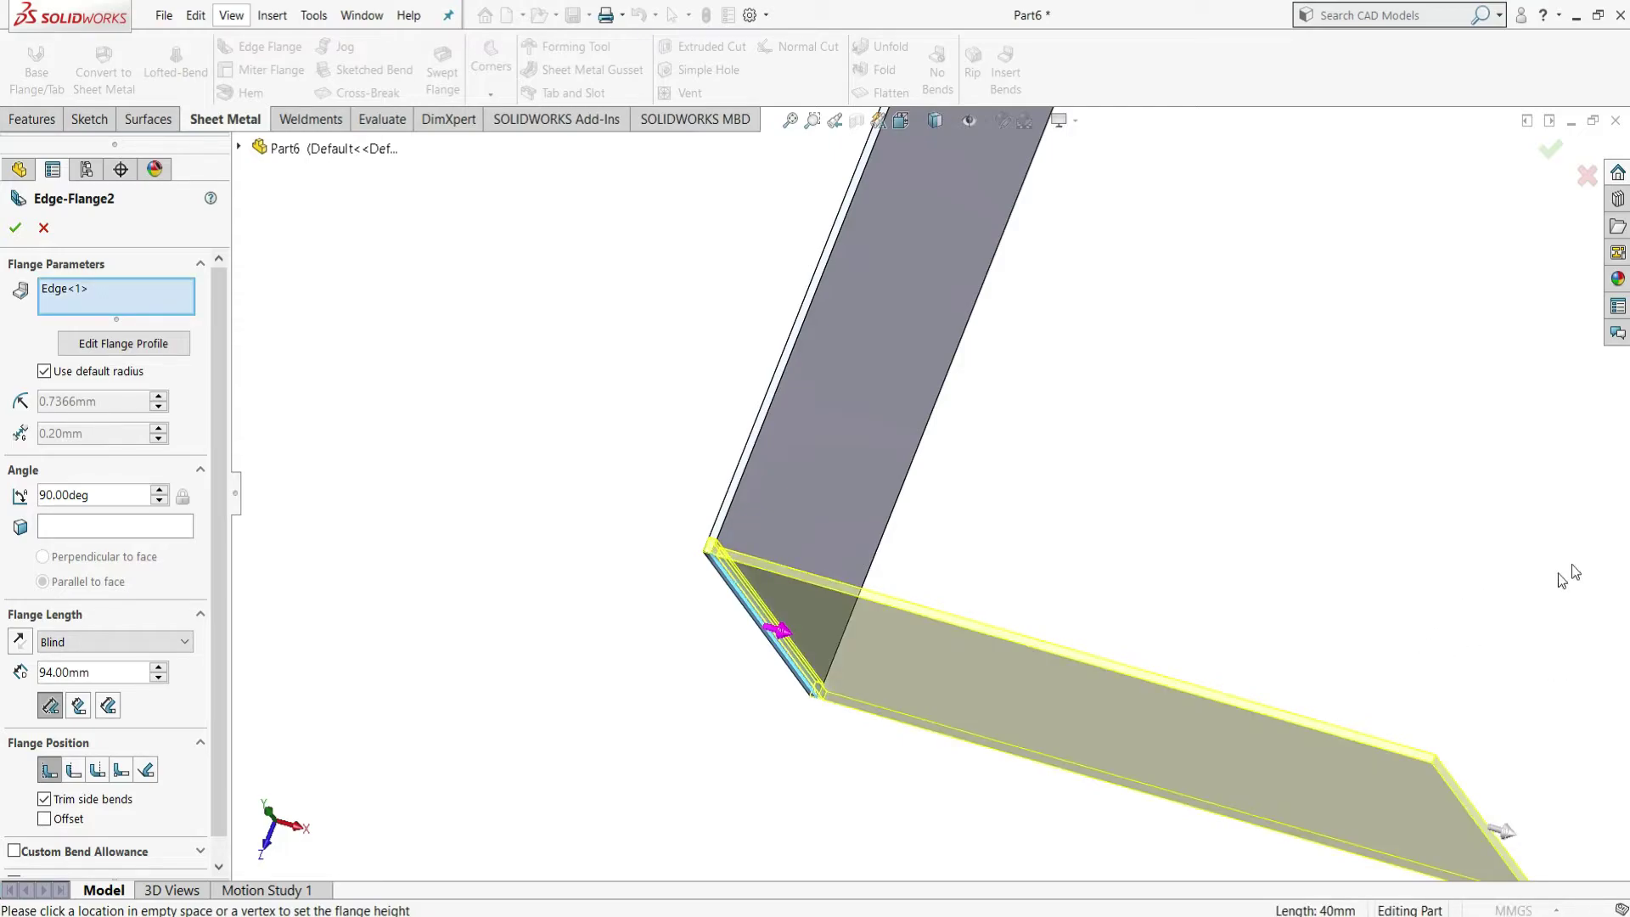
- Set the second edge flange's length to 200 mm with the Material Inside position and create it
left_click_drag(95, 670, 4, 680)
type("200")
key("Return")
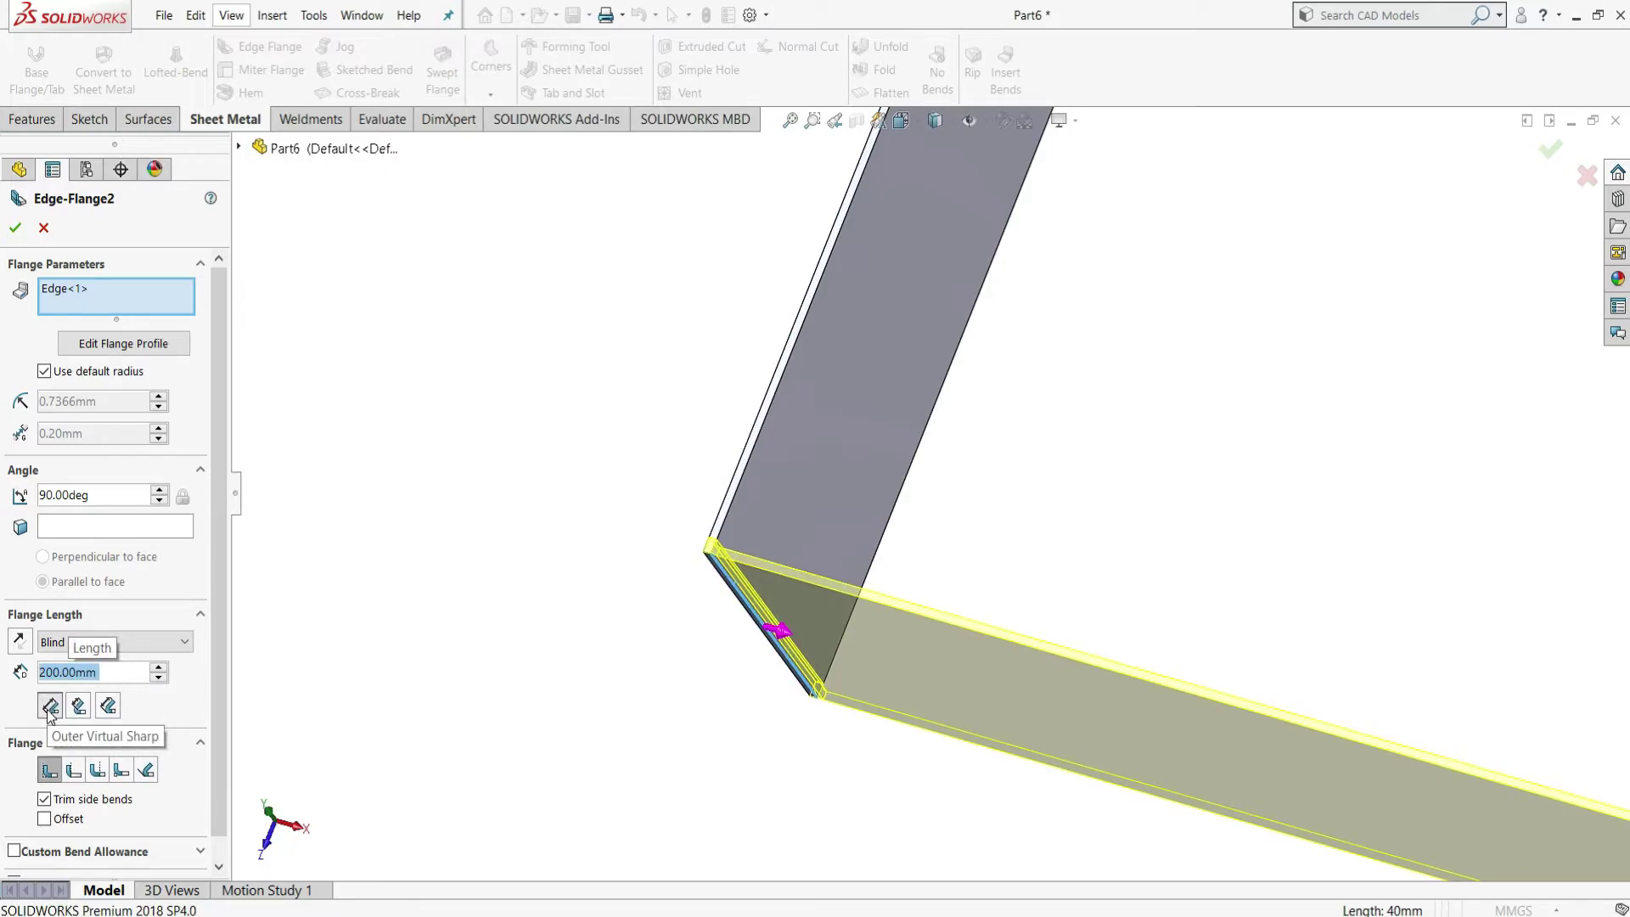
left_click(49, 772)
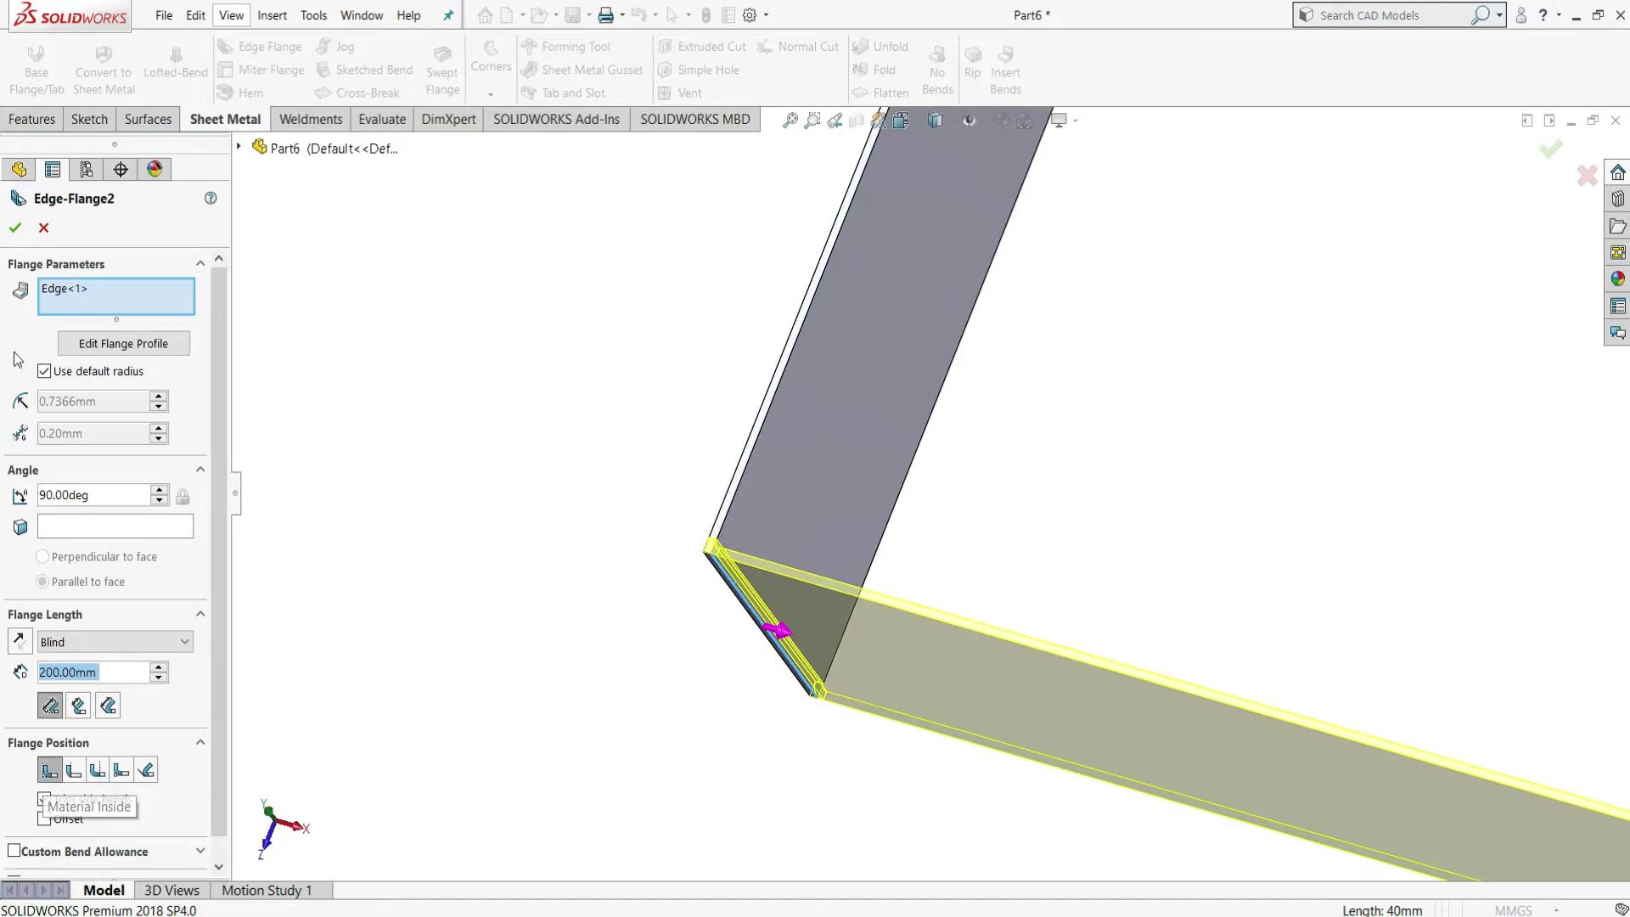
left_click(14, 228)
mouse_move(1274, 411)
middle_mouse_down()
mouse_move(864, 308)
mouse_move(983, 455)
middle_mouse_up()
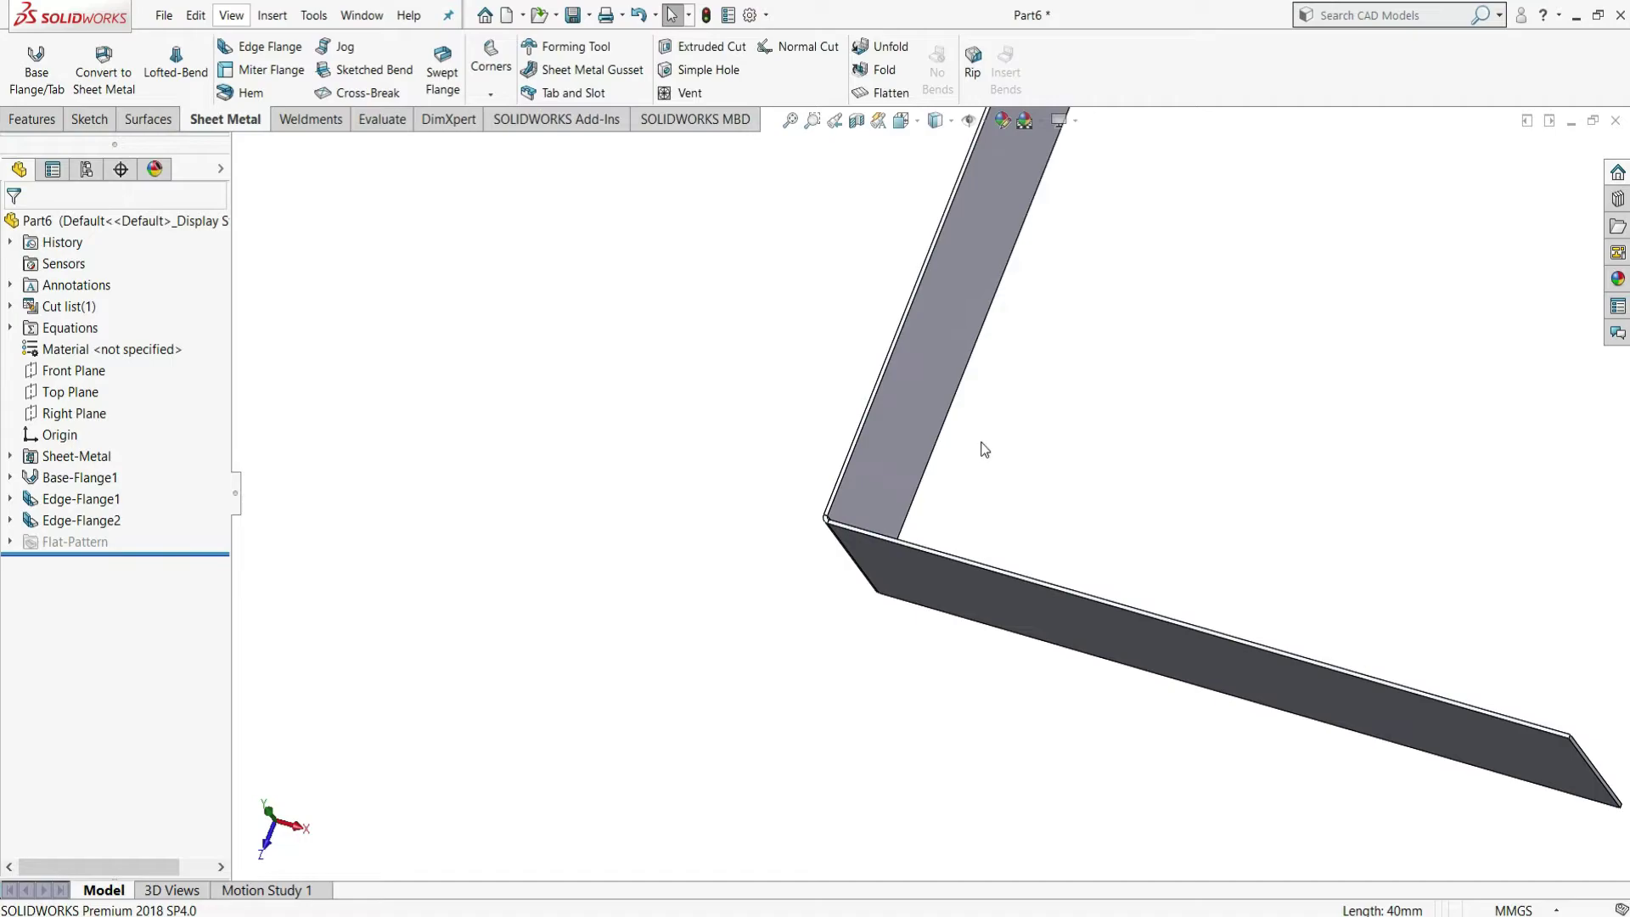
key("f")
middle_click_drag(1184, 470, 1089, 619)
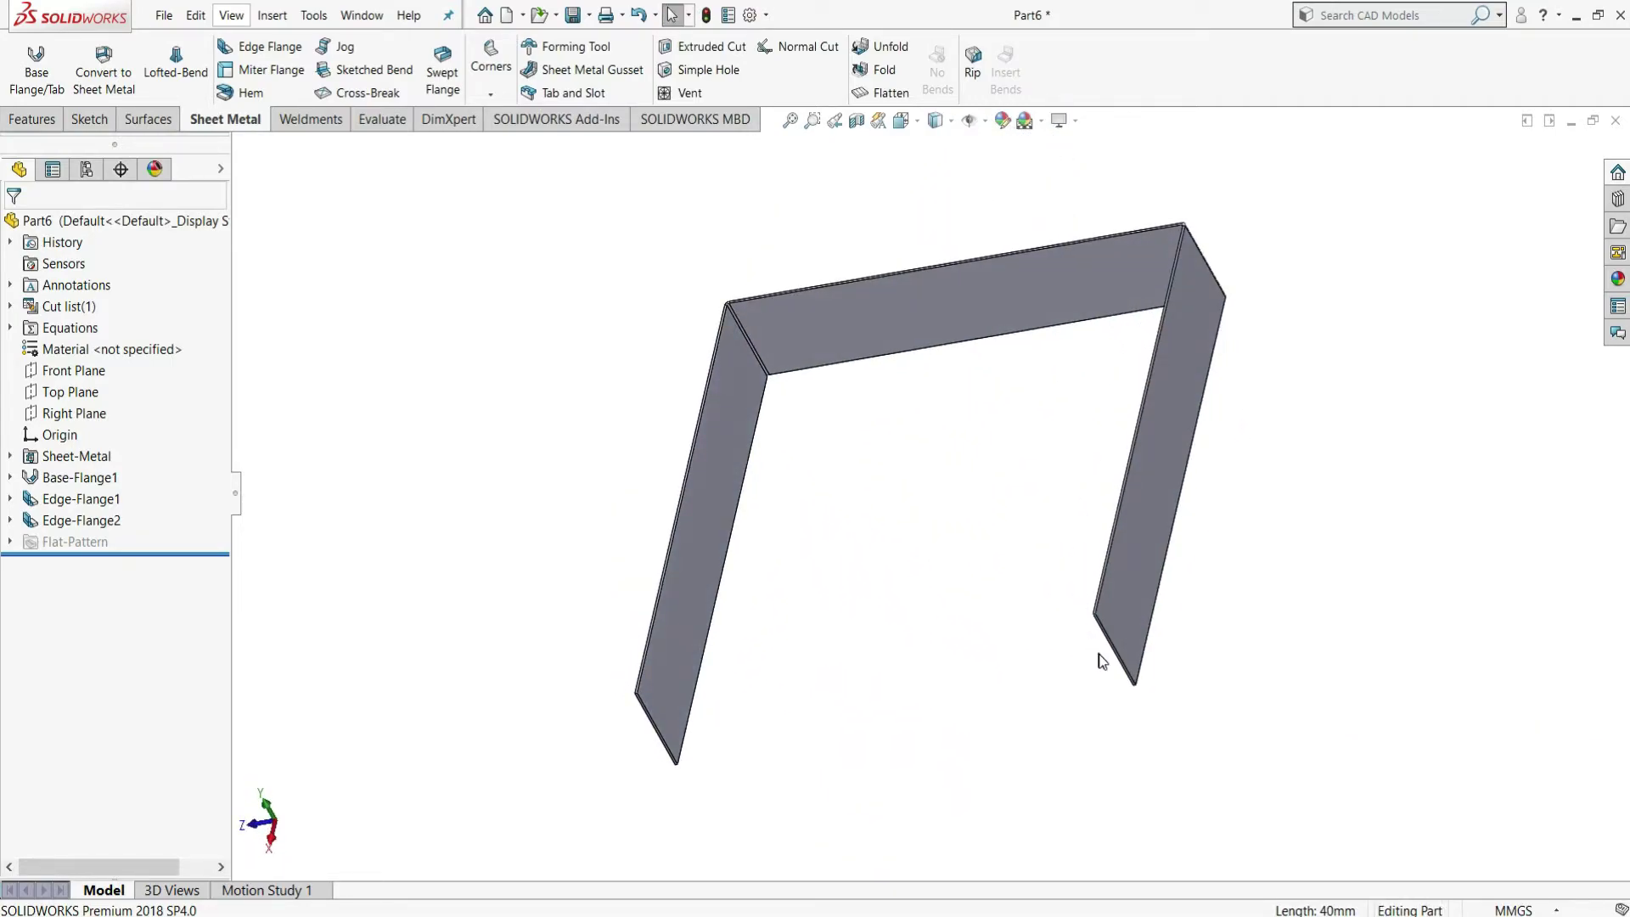
- Start an Edge Flange on the second flange's free end edge and pull it toward the base plate to about 168 mm
scroll(1104, 659, "down", 2)
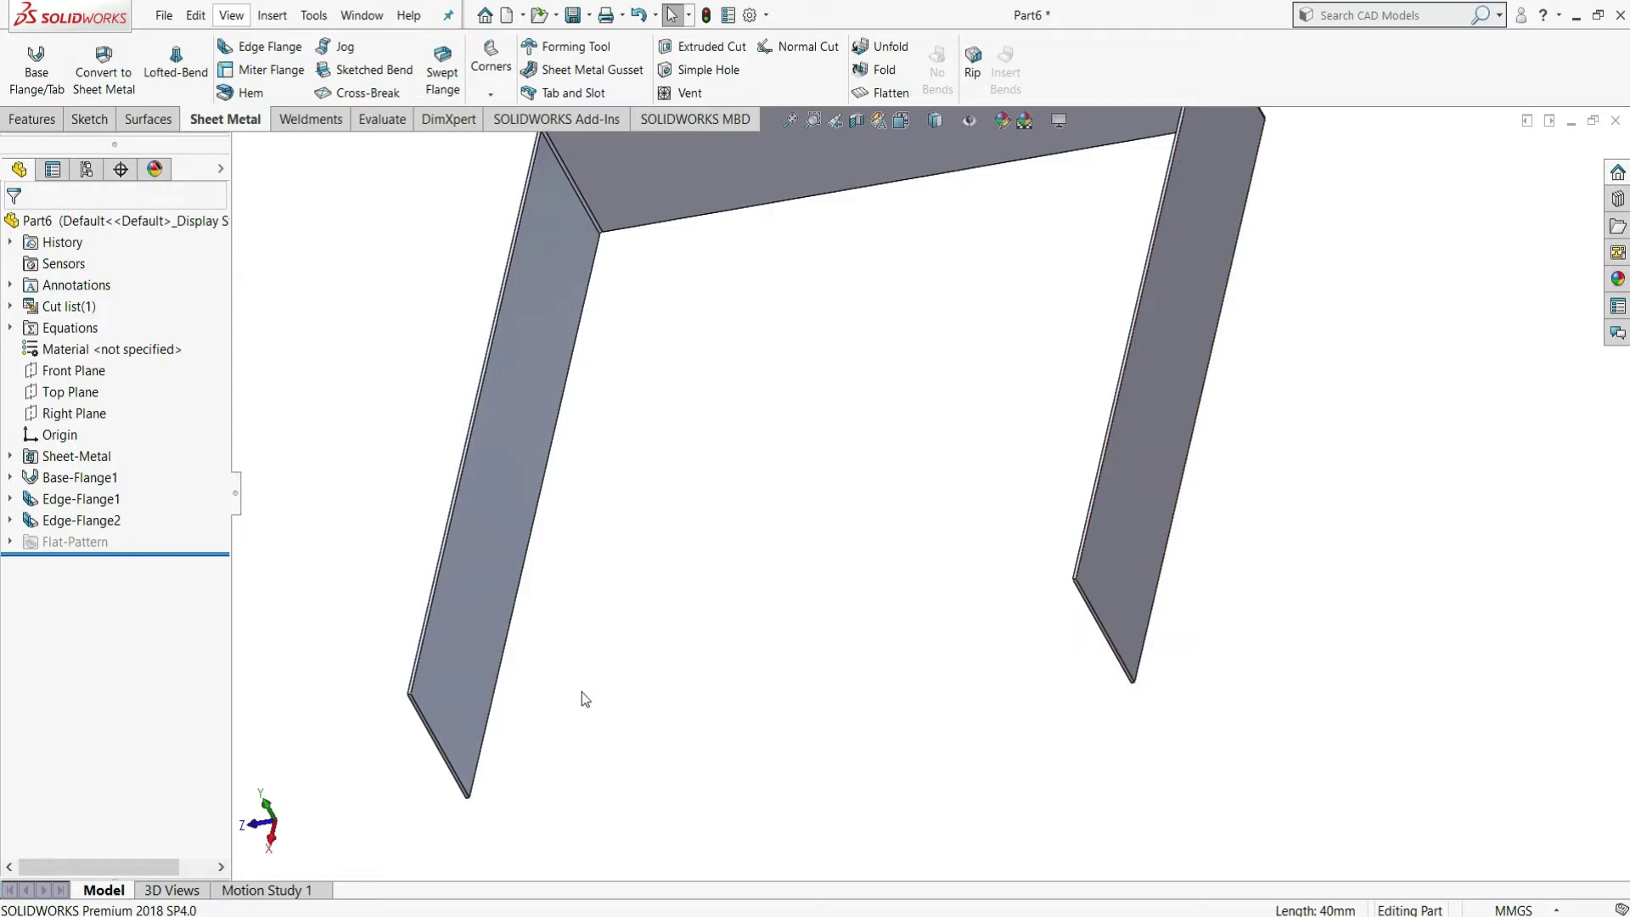
left_click(253, 51)
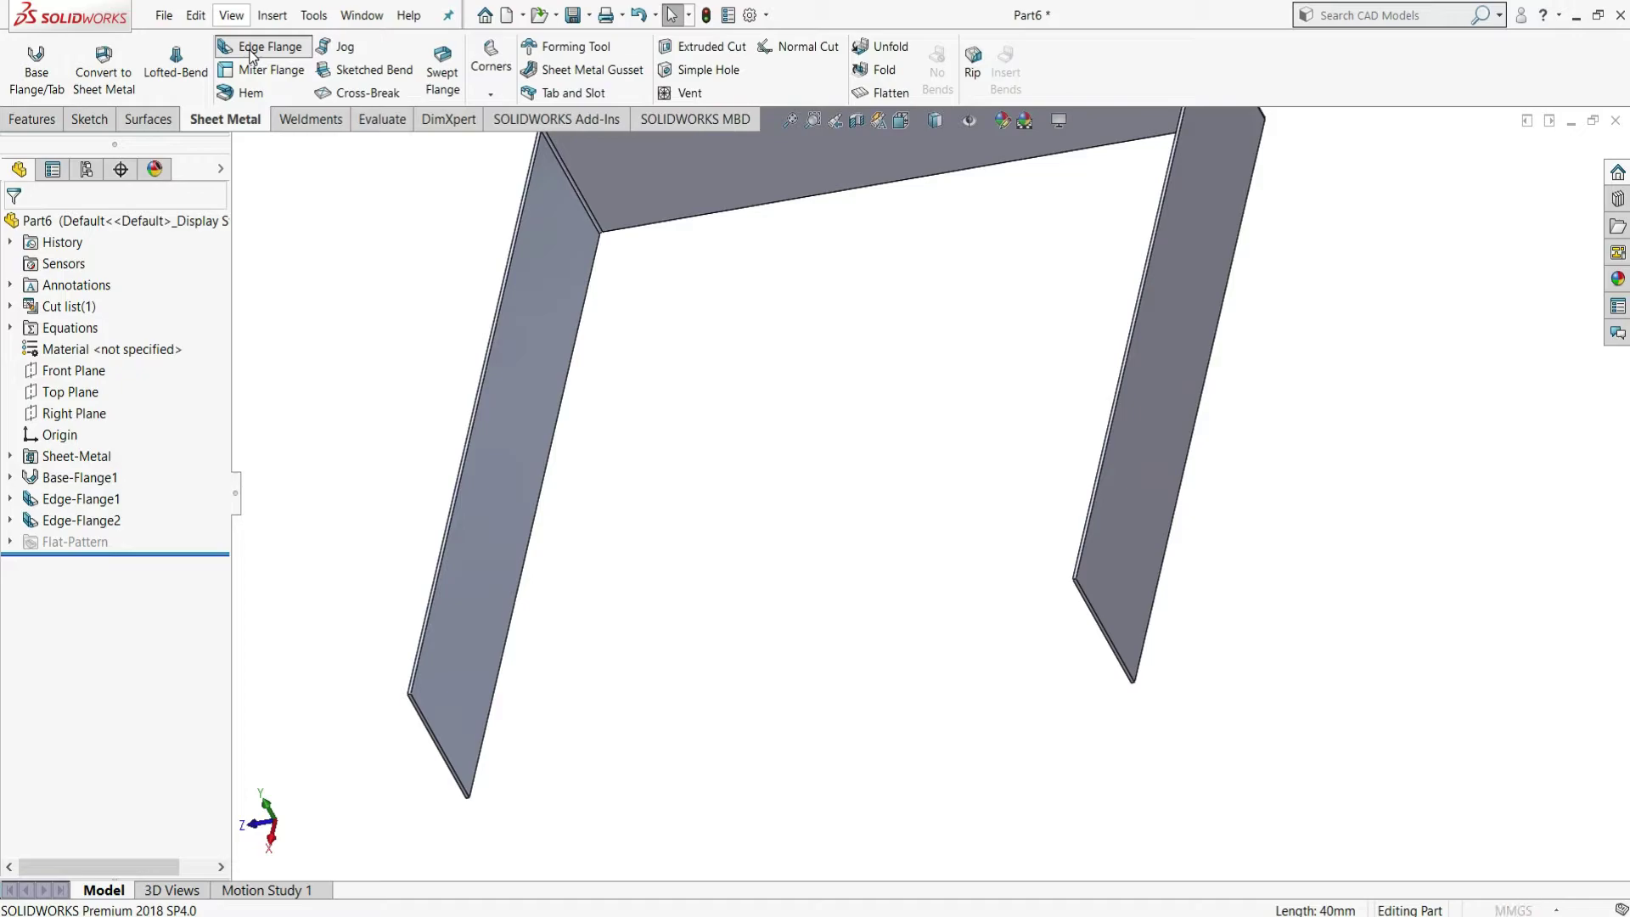
scroll(471, 748, "down", 4)
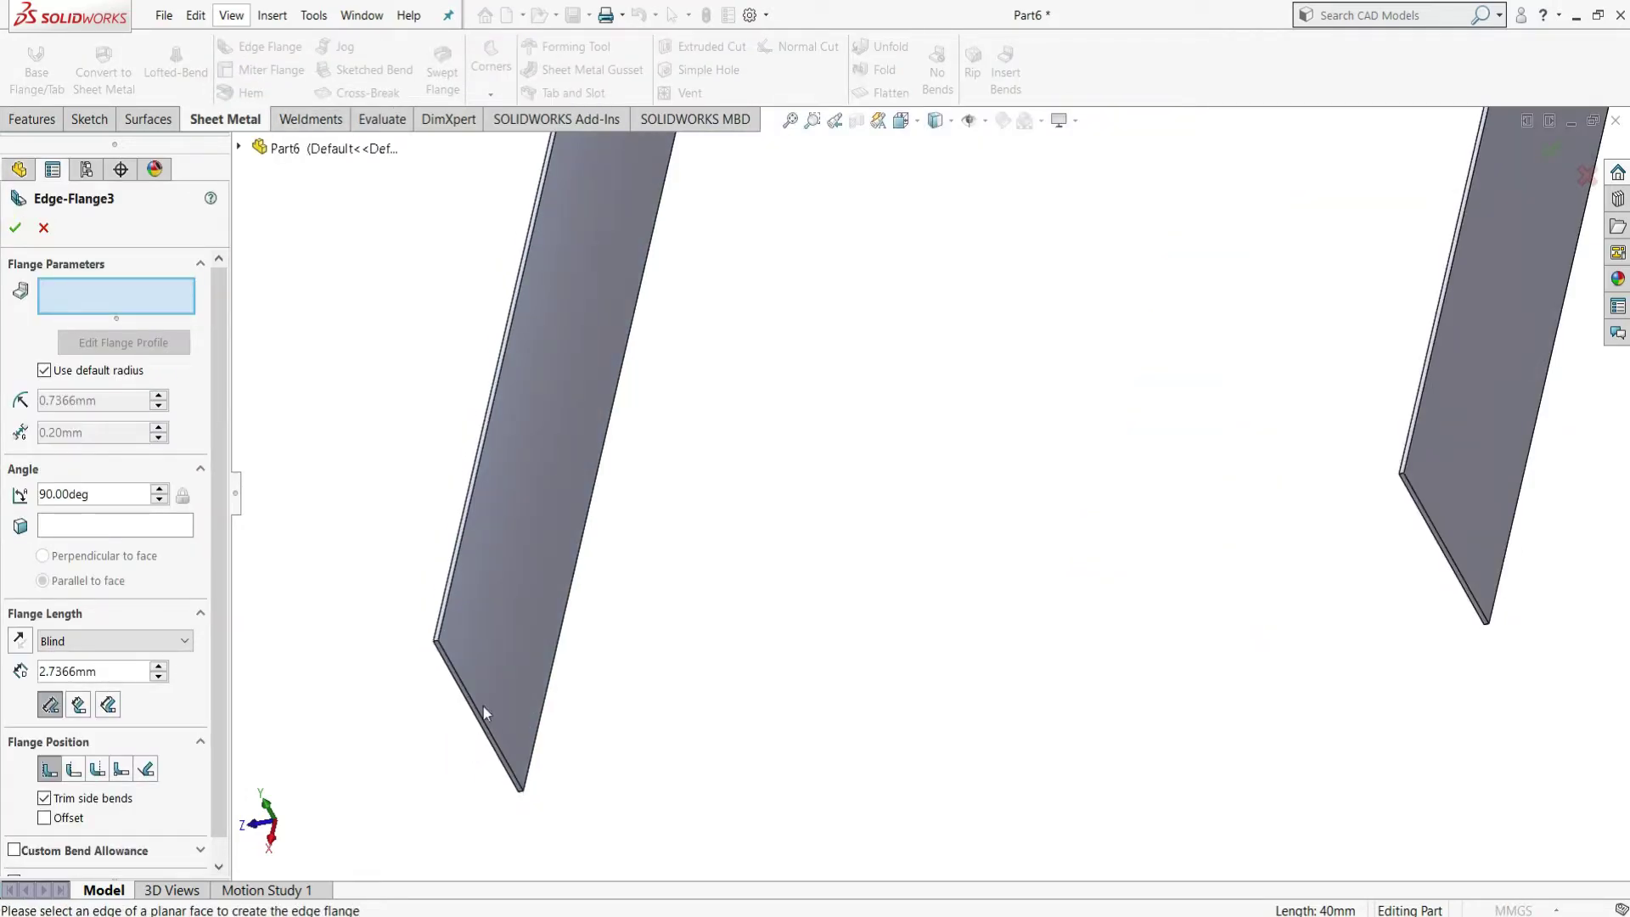
left_click(474, 695)
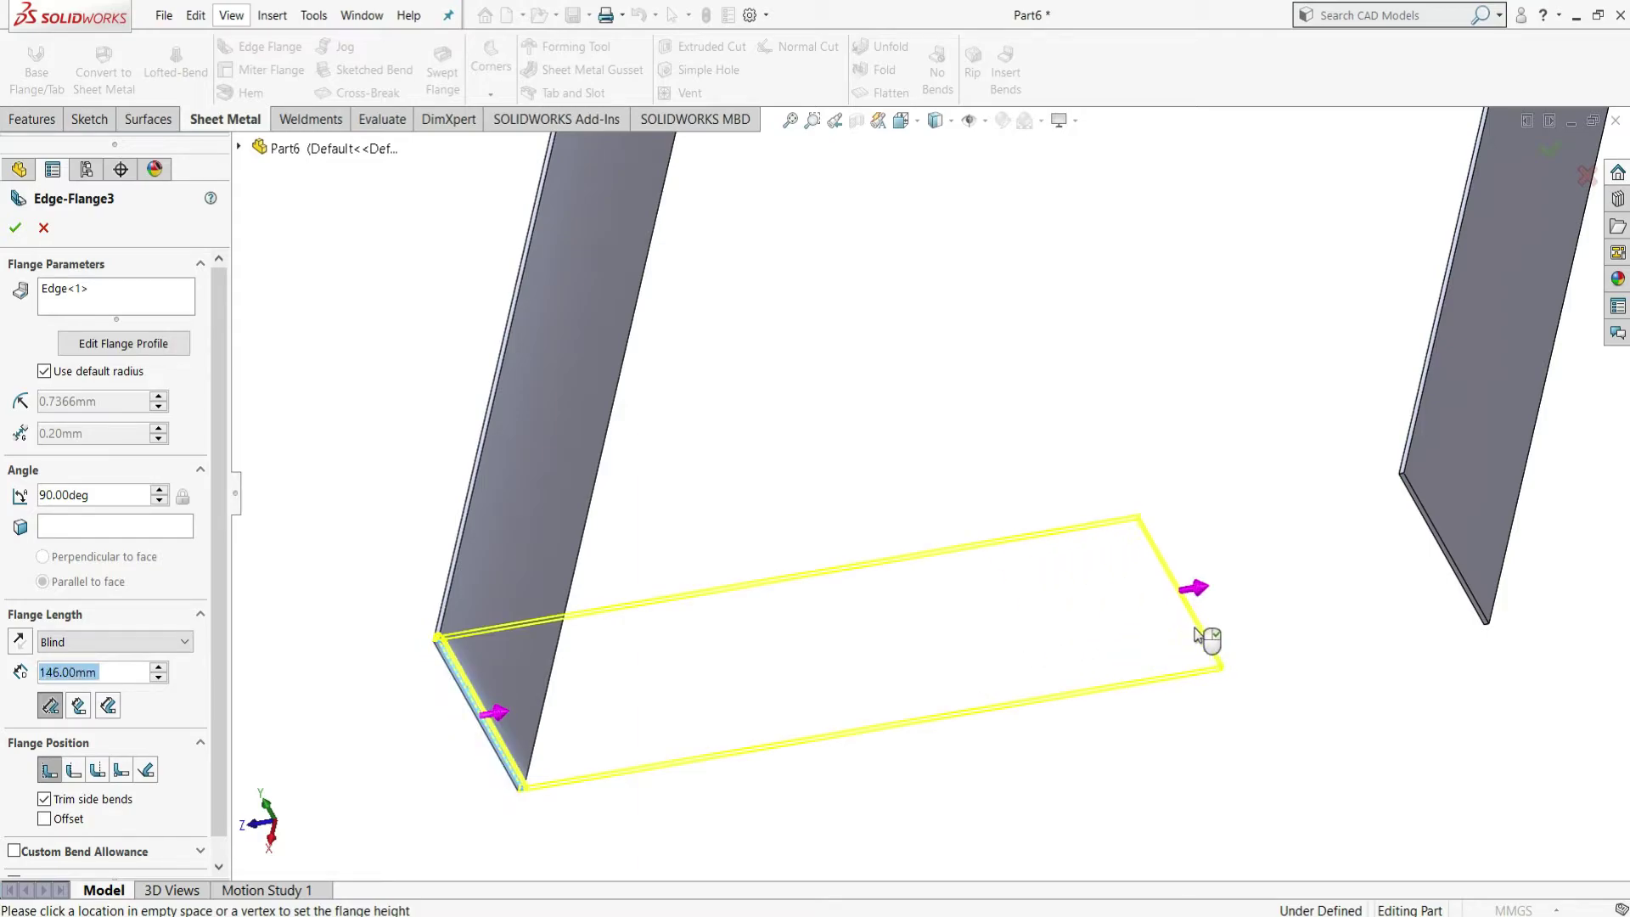
left_click(1315, 607)
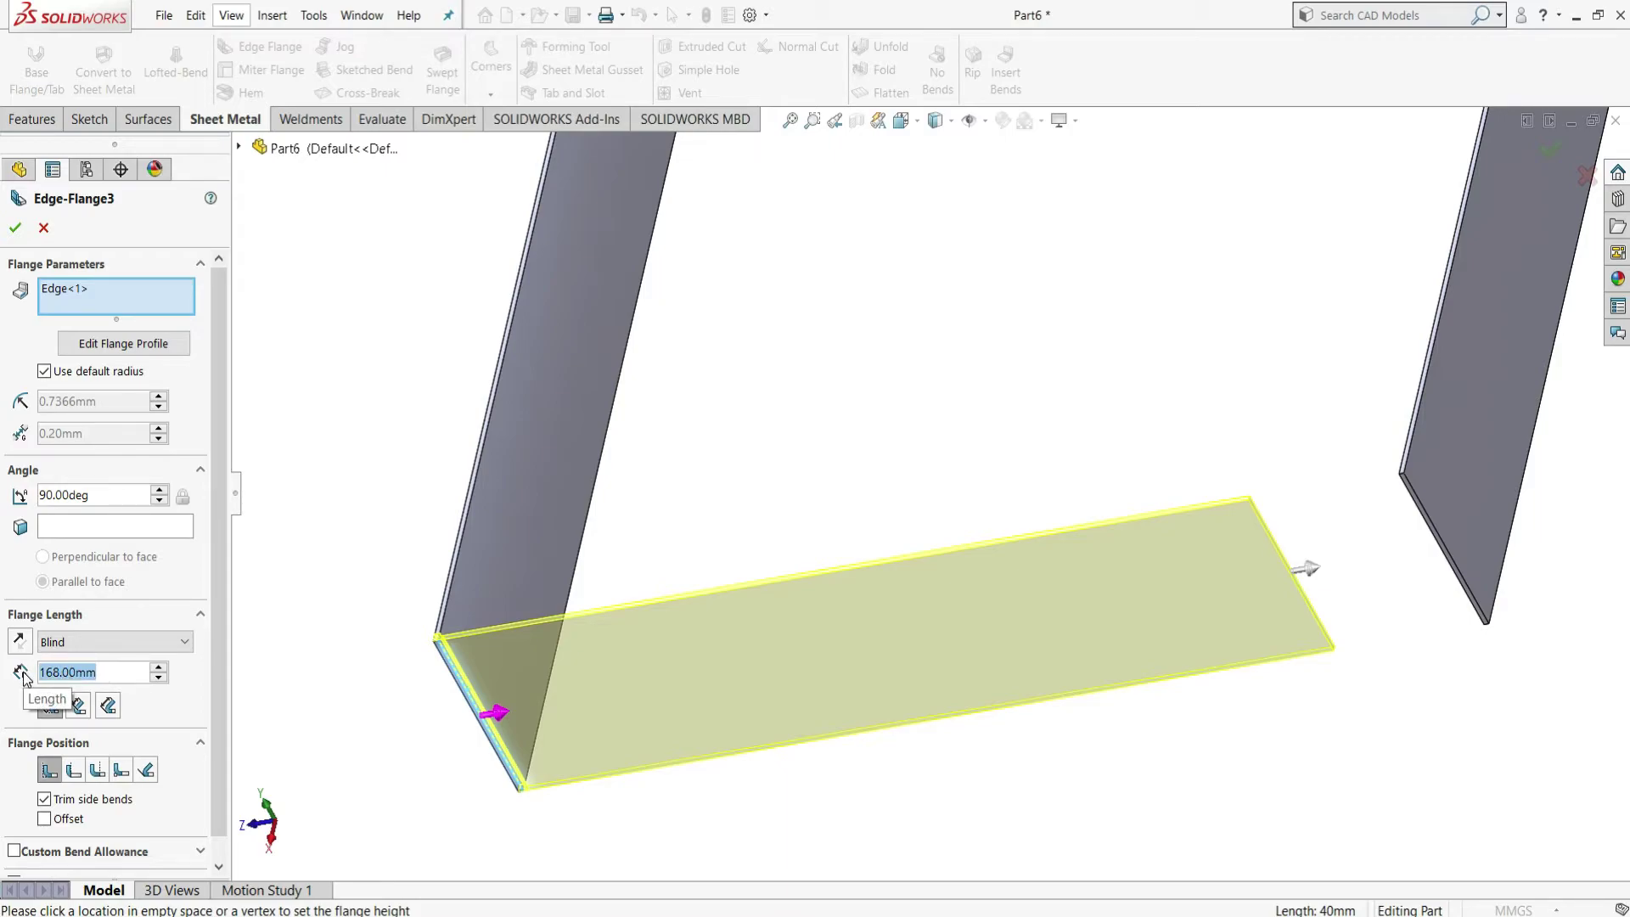
- Set the flange length to 198.5 mm and inspect the gap between its end and the base plate
type("198.5")
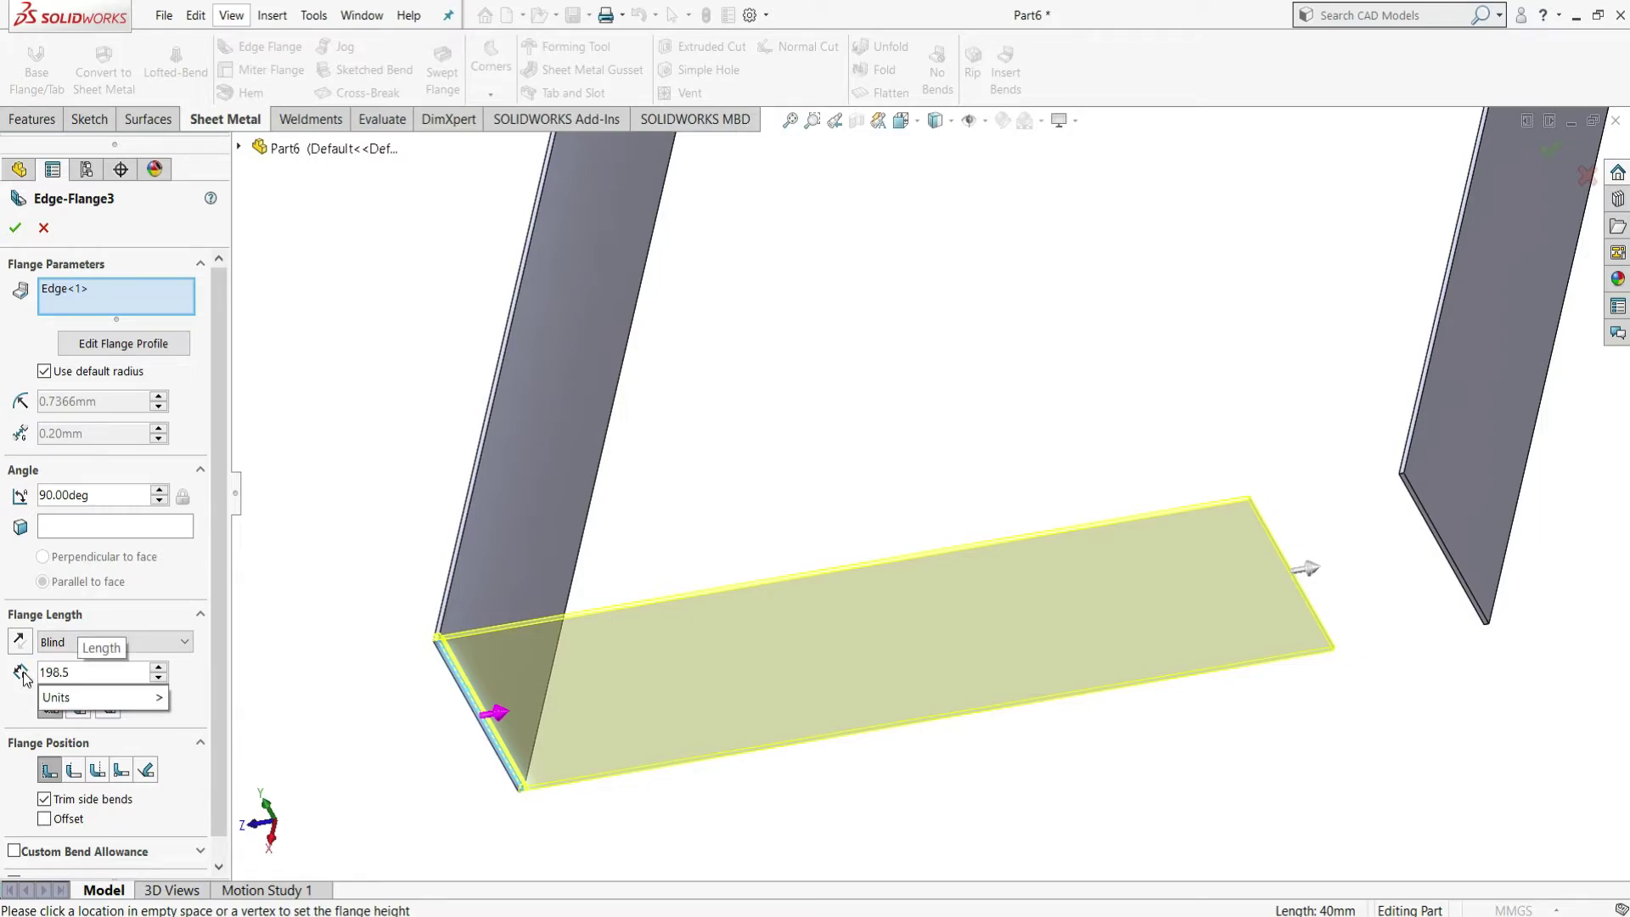
key("Return")
scroll(1359, 501, "down", 6)
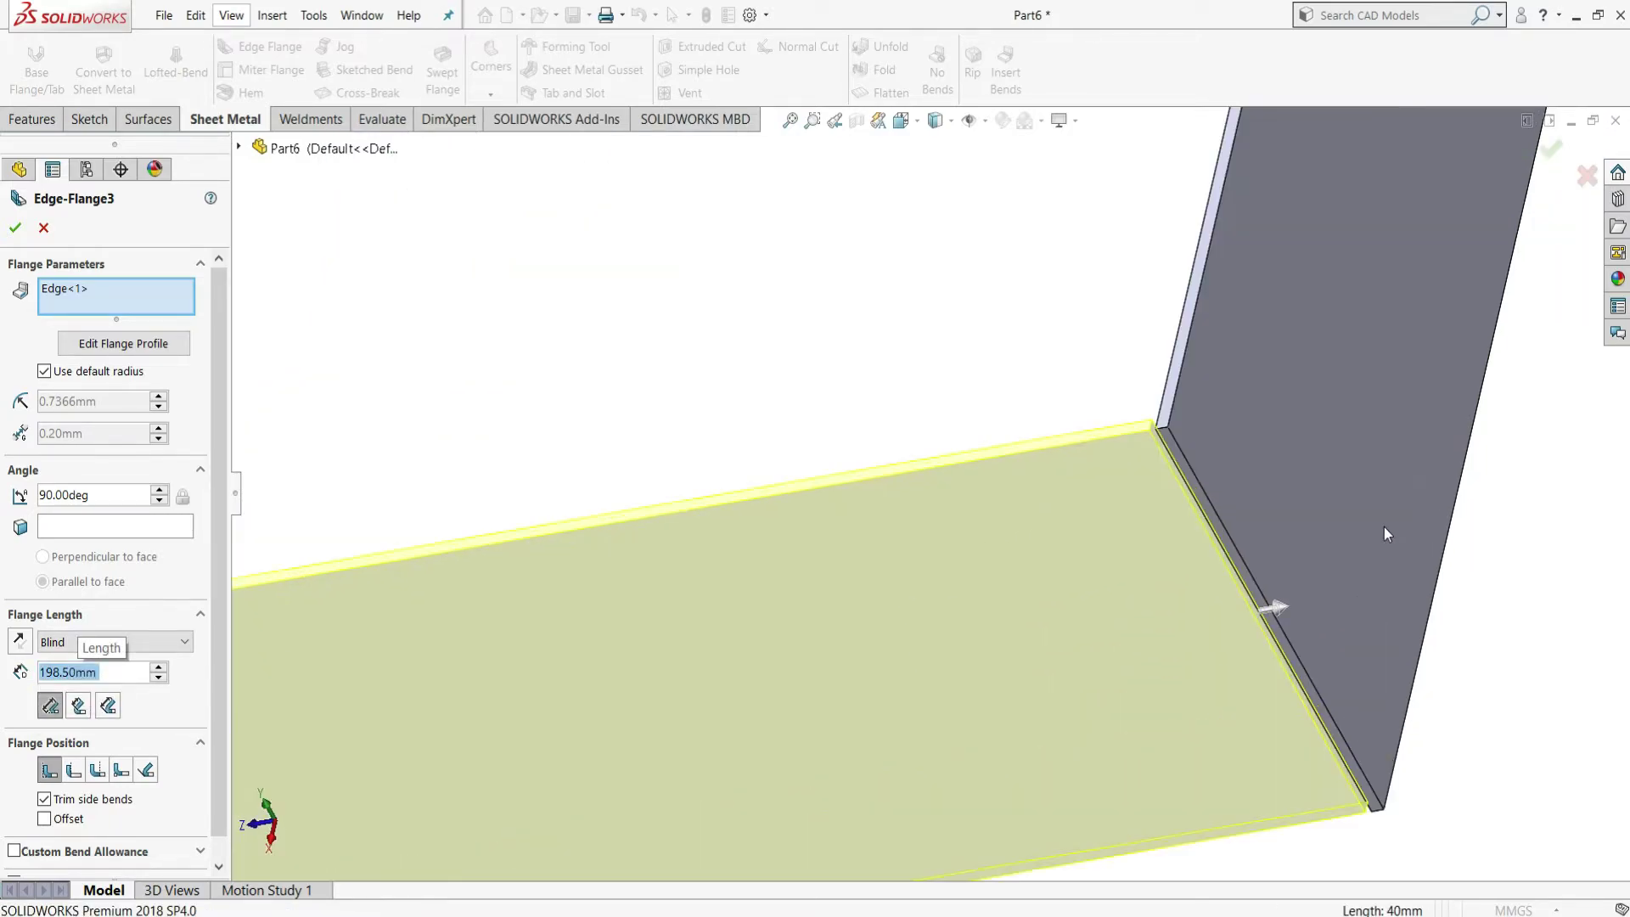
scroll(1326, 463, "down", 3)
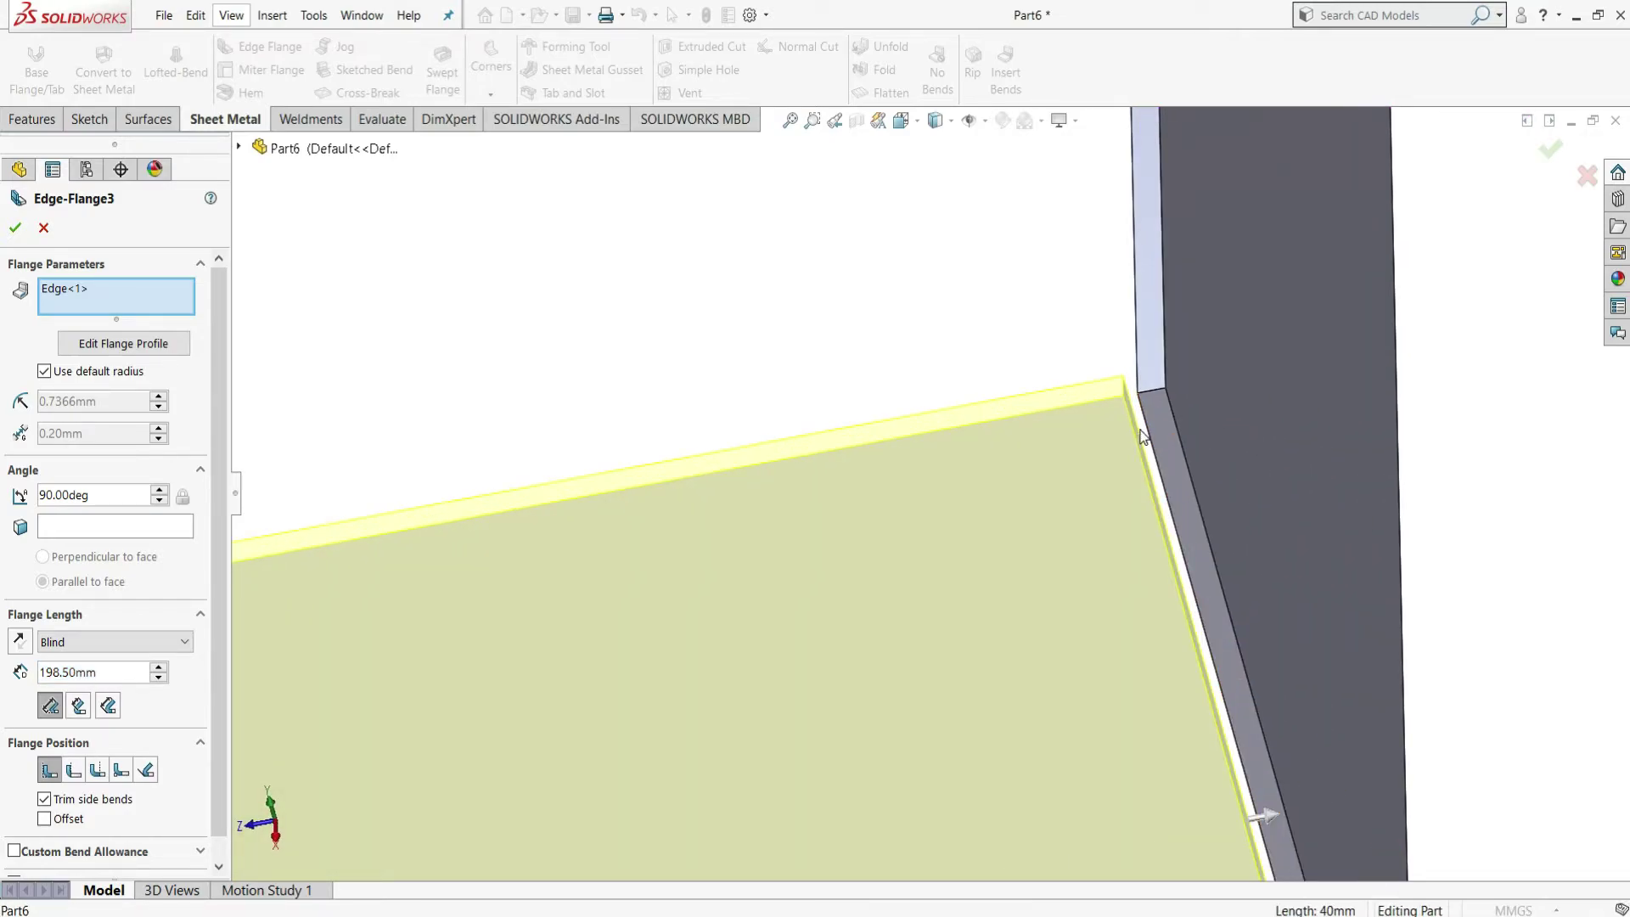
left_click(1214, 392)
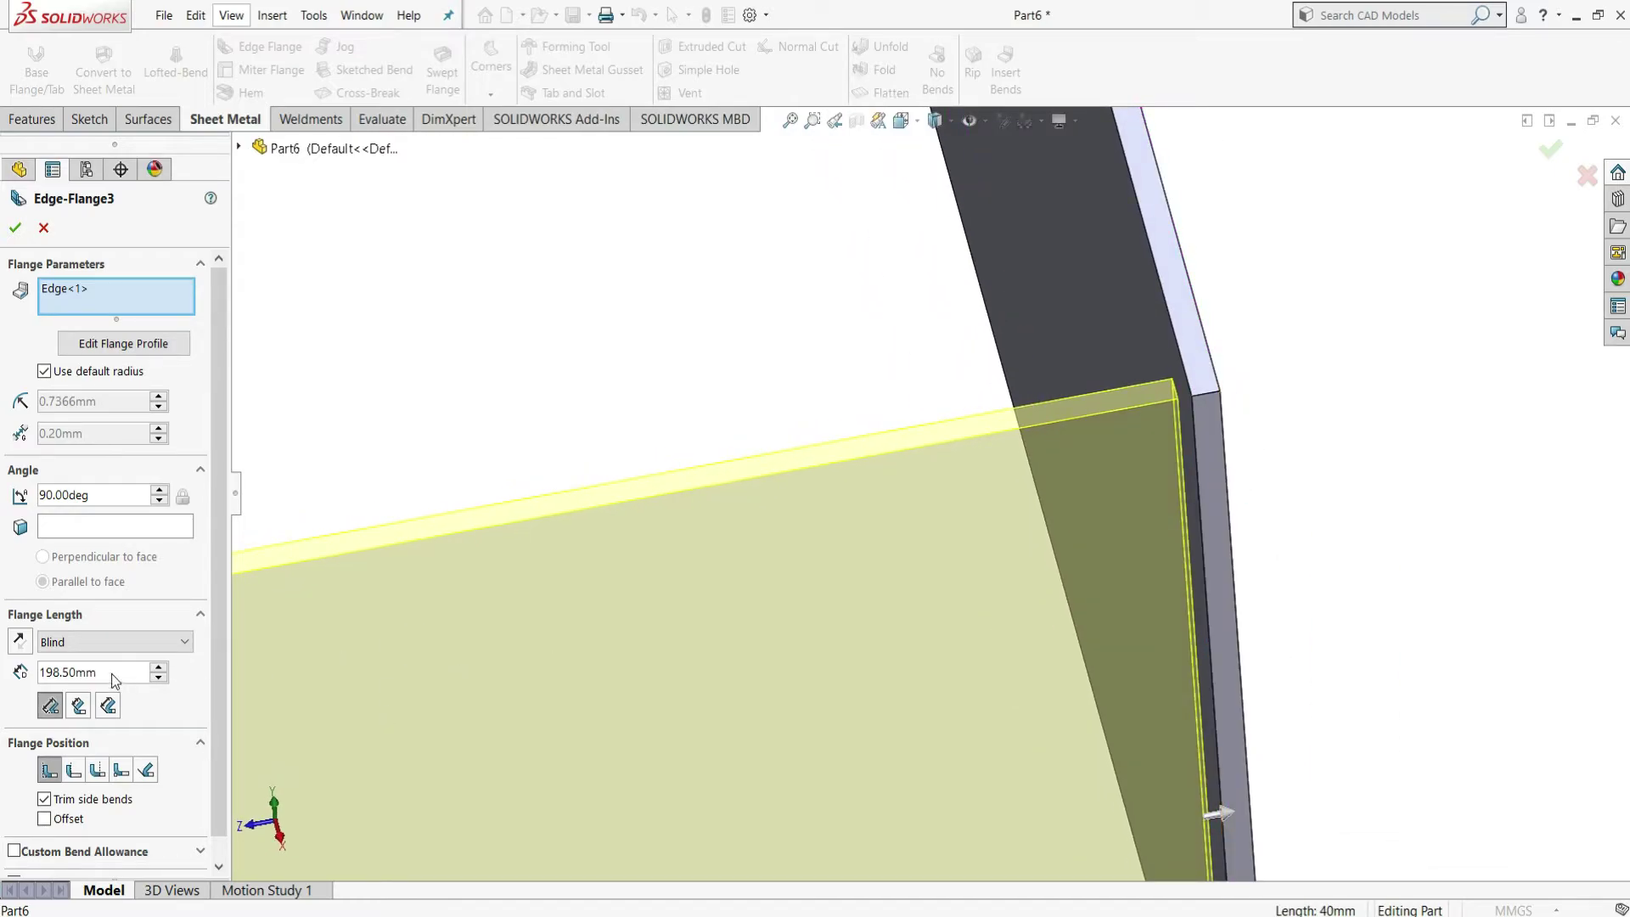
- Set the closing flange's length to 198.8 mm and check its fit against the base plate's end
left_click_drag(116, 679, 24, 682)
type("198")
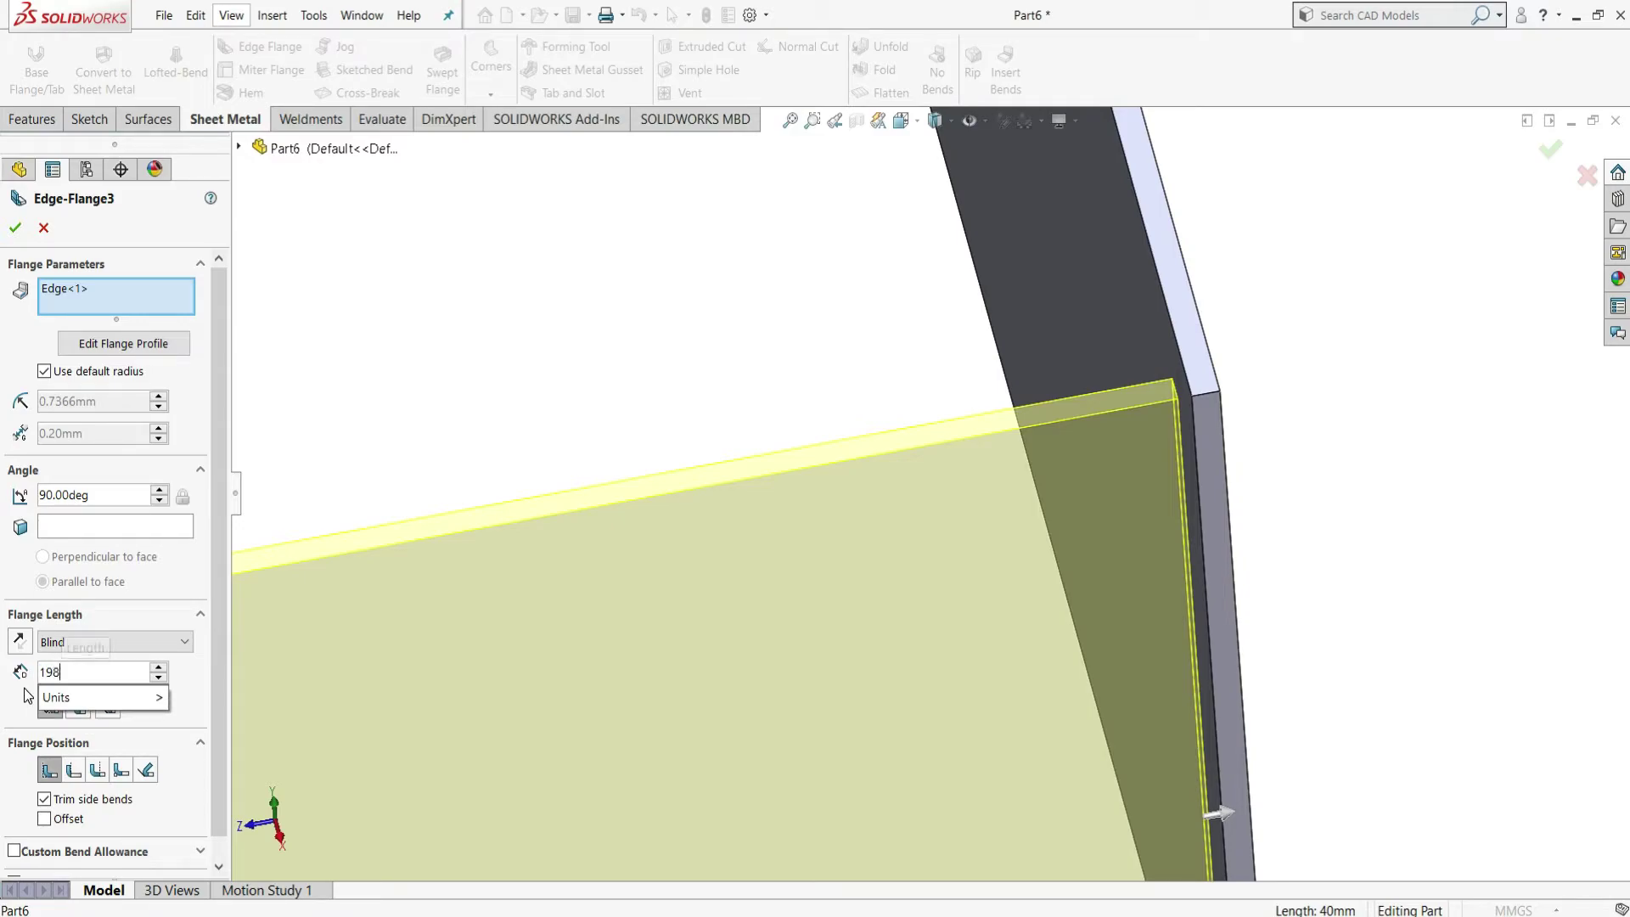
type(".8")
key("Return")
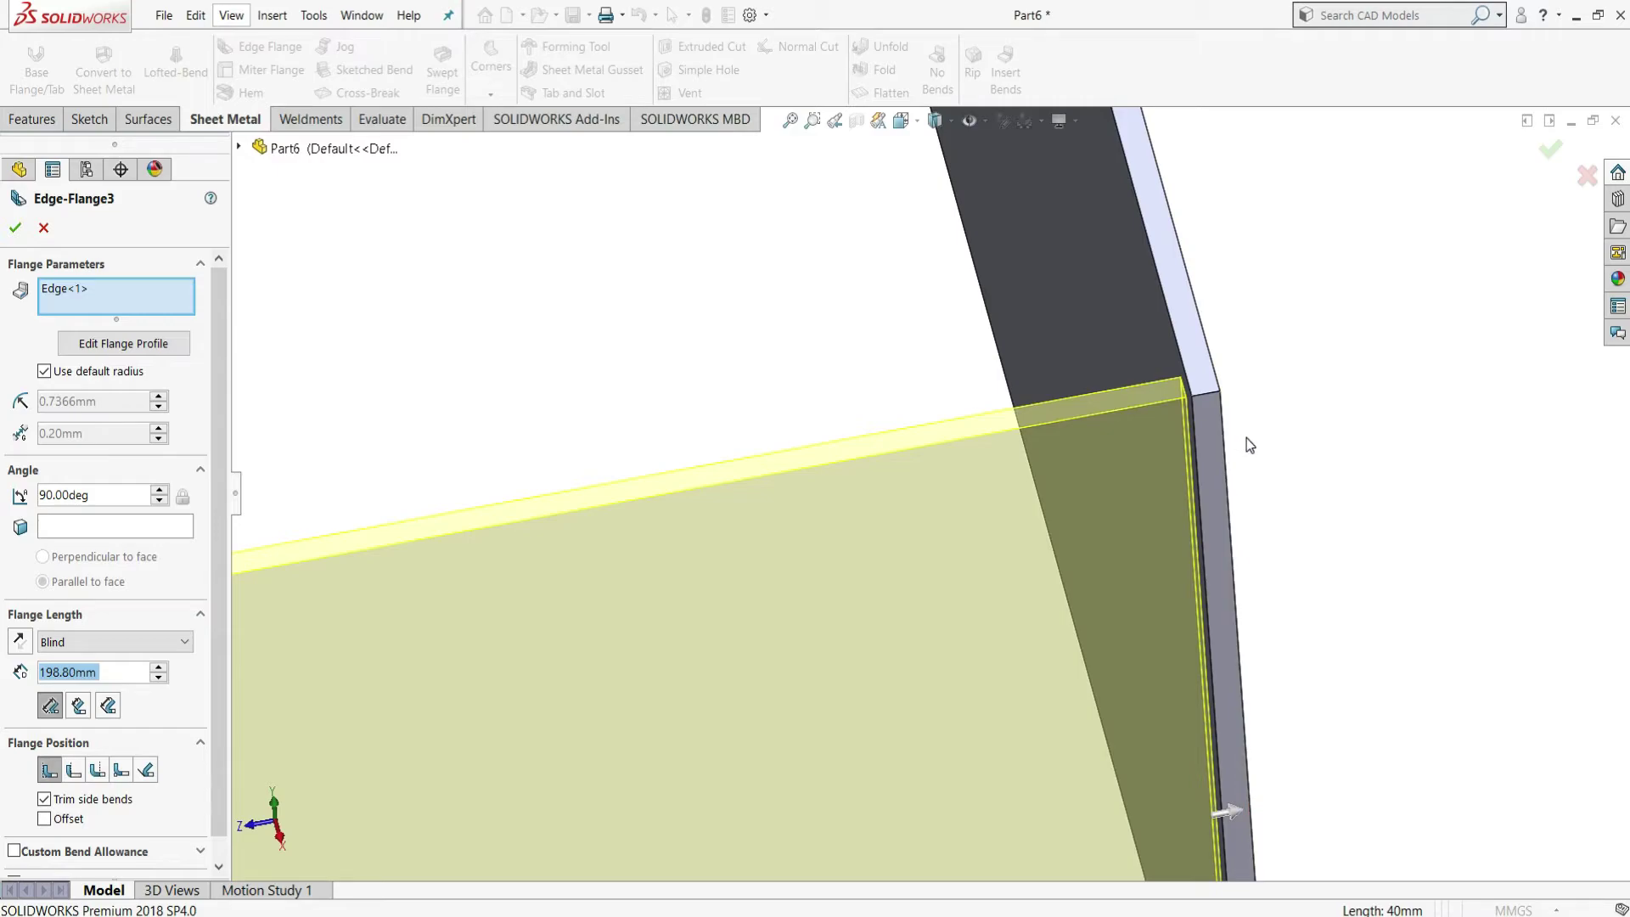
scroll(1250, 445, "up", 2)
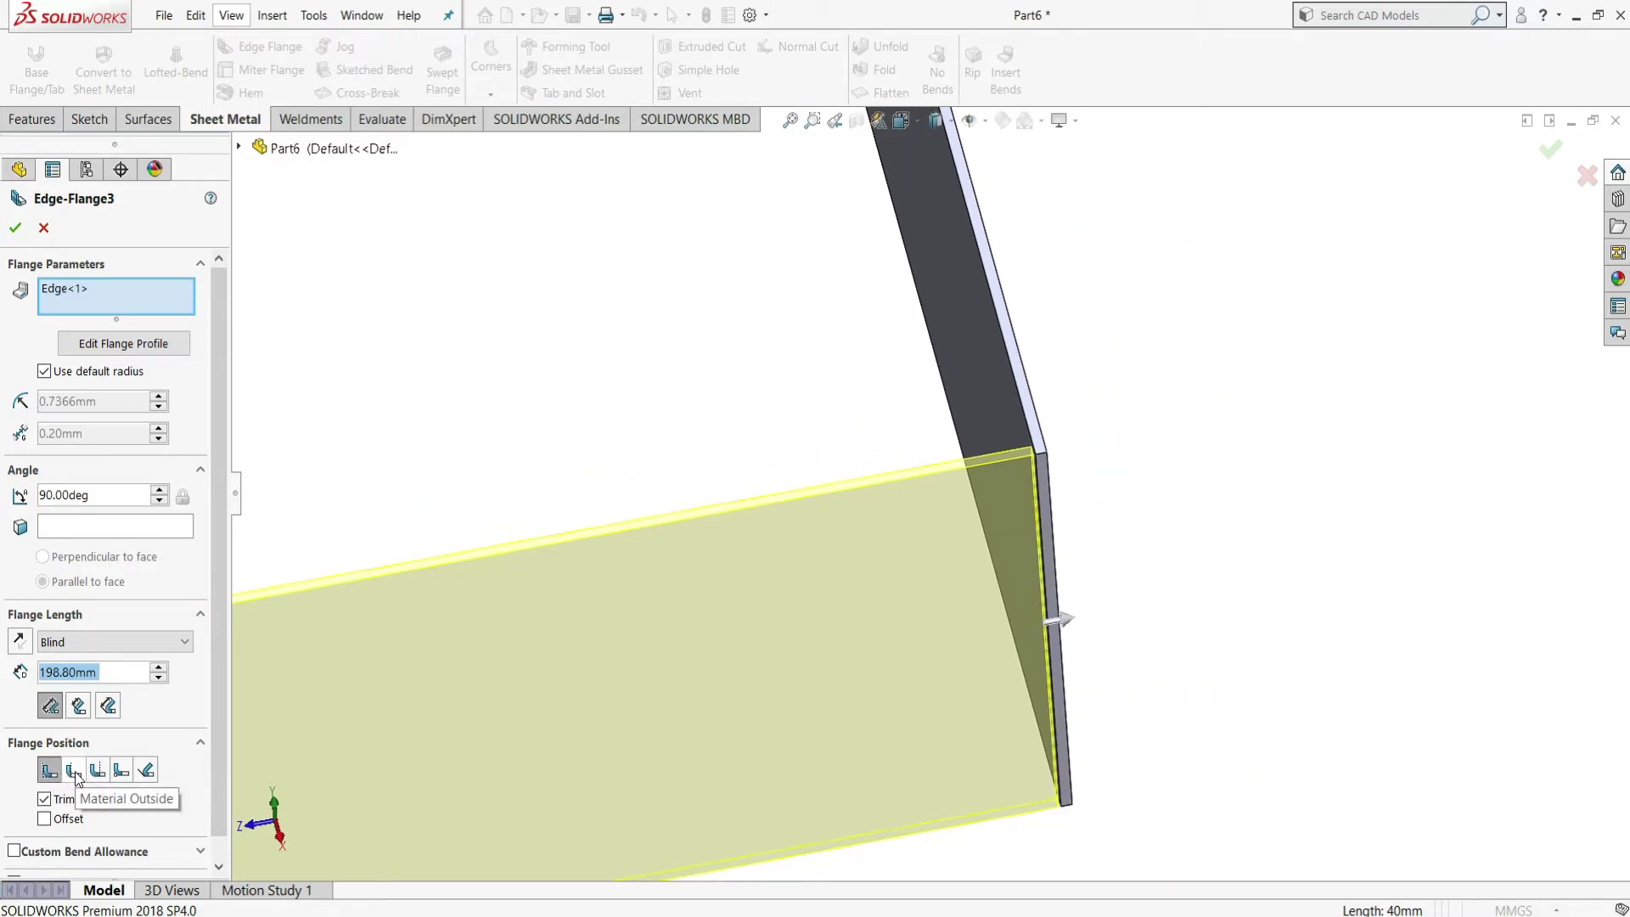
- Position the closing flange as Material Outside, check the corner and create the flange
left_click(74, 772)
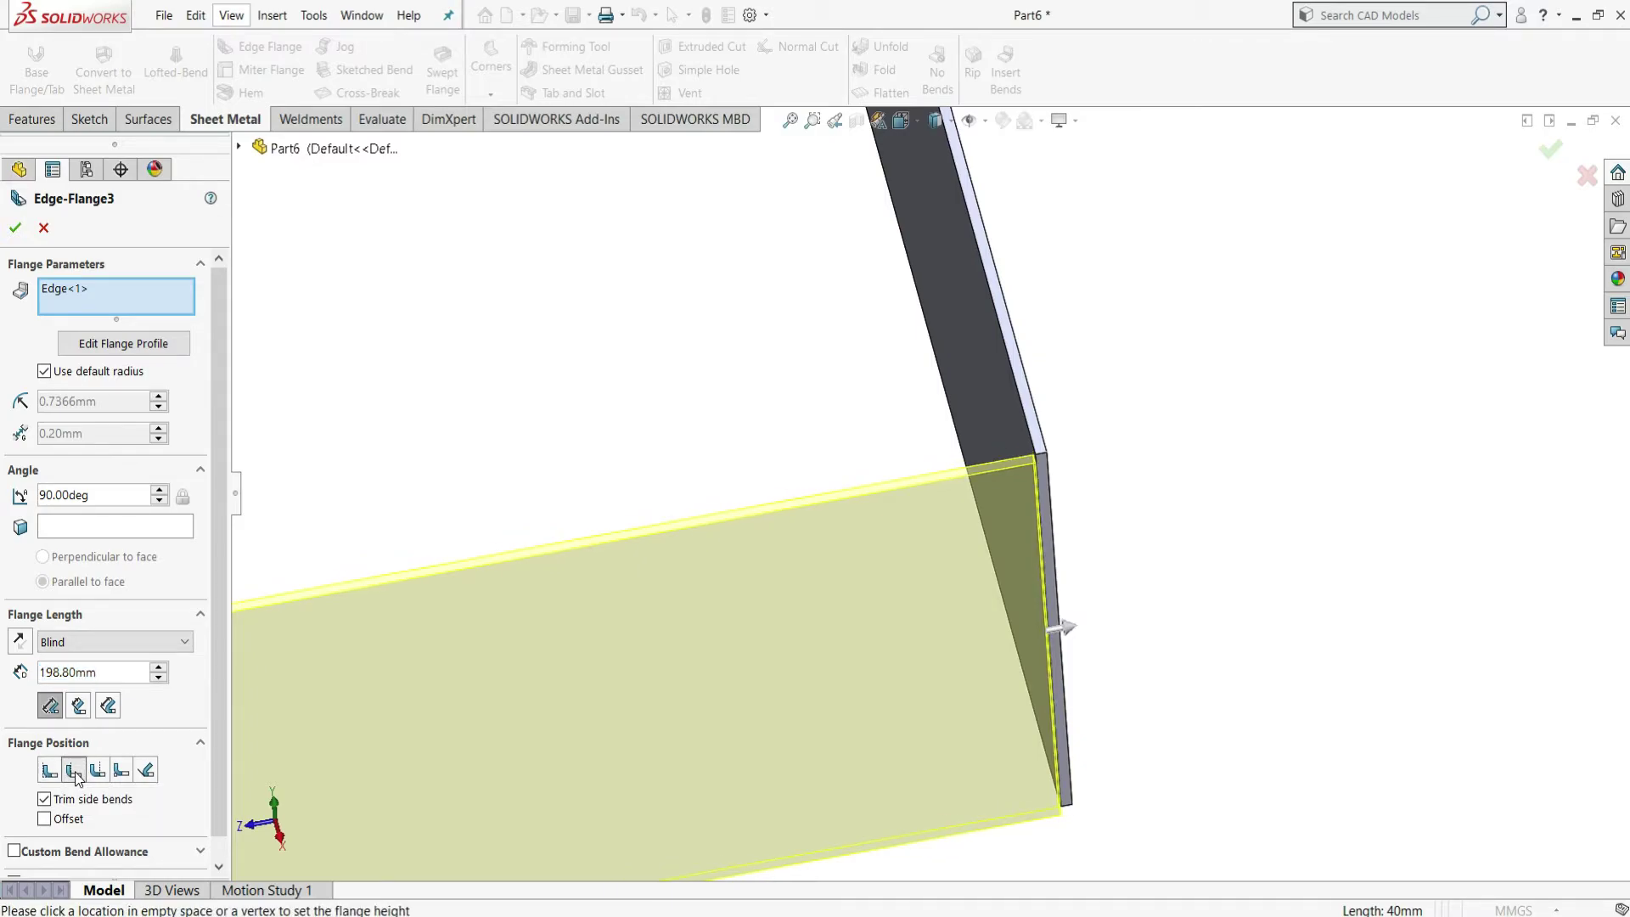
middle_click_drag(1081, 463, 1041, 467)
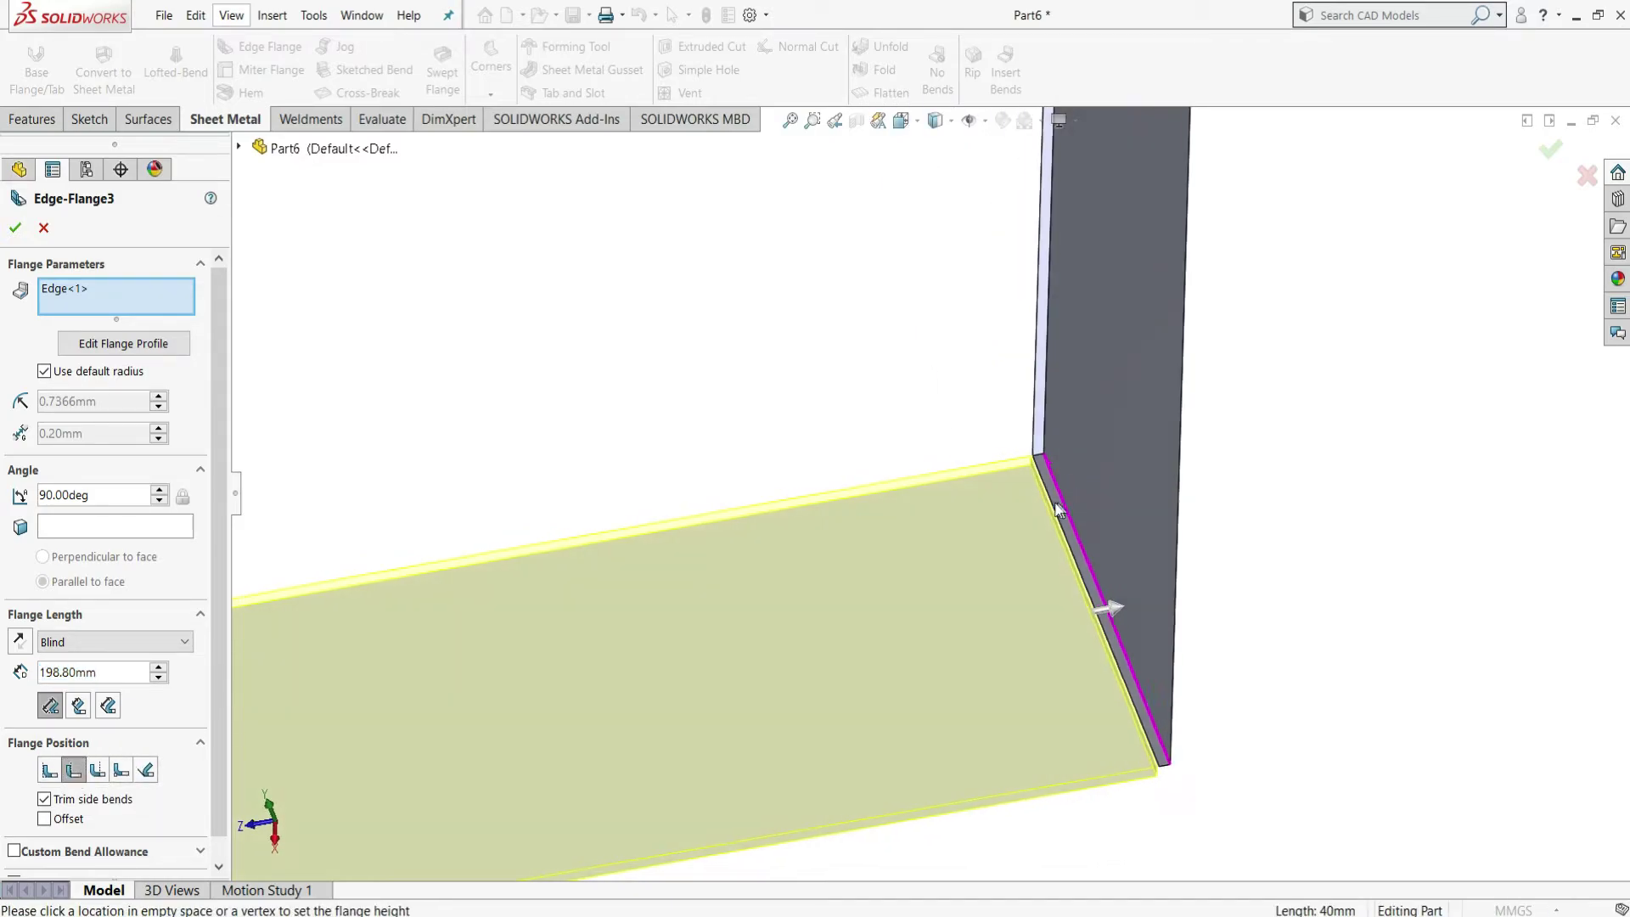
scroll(1028, 468, "down", 4)
scroll(1019, 469, "up", 2)
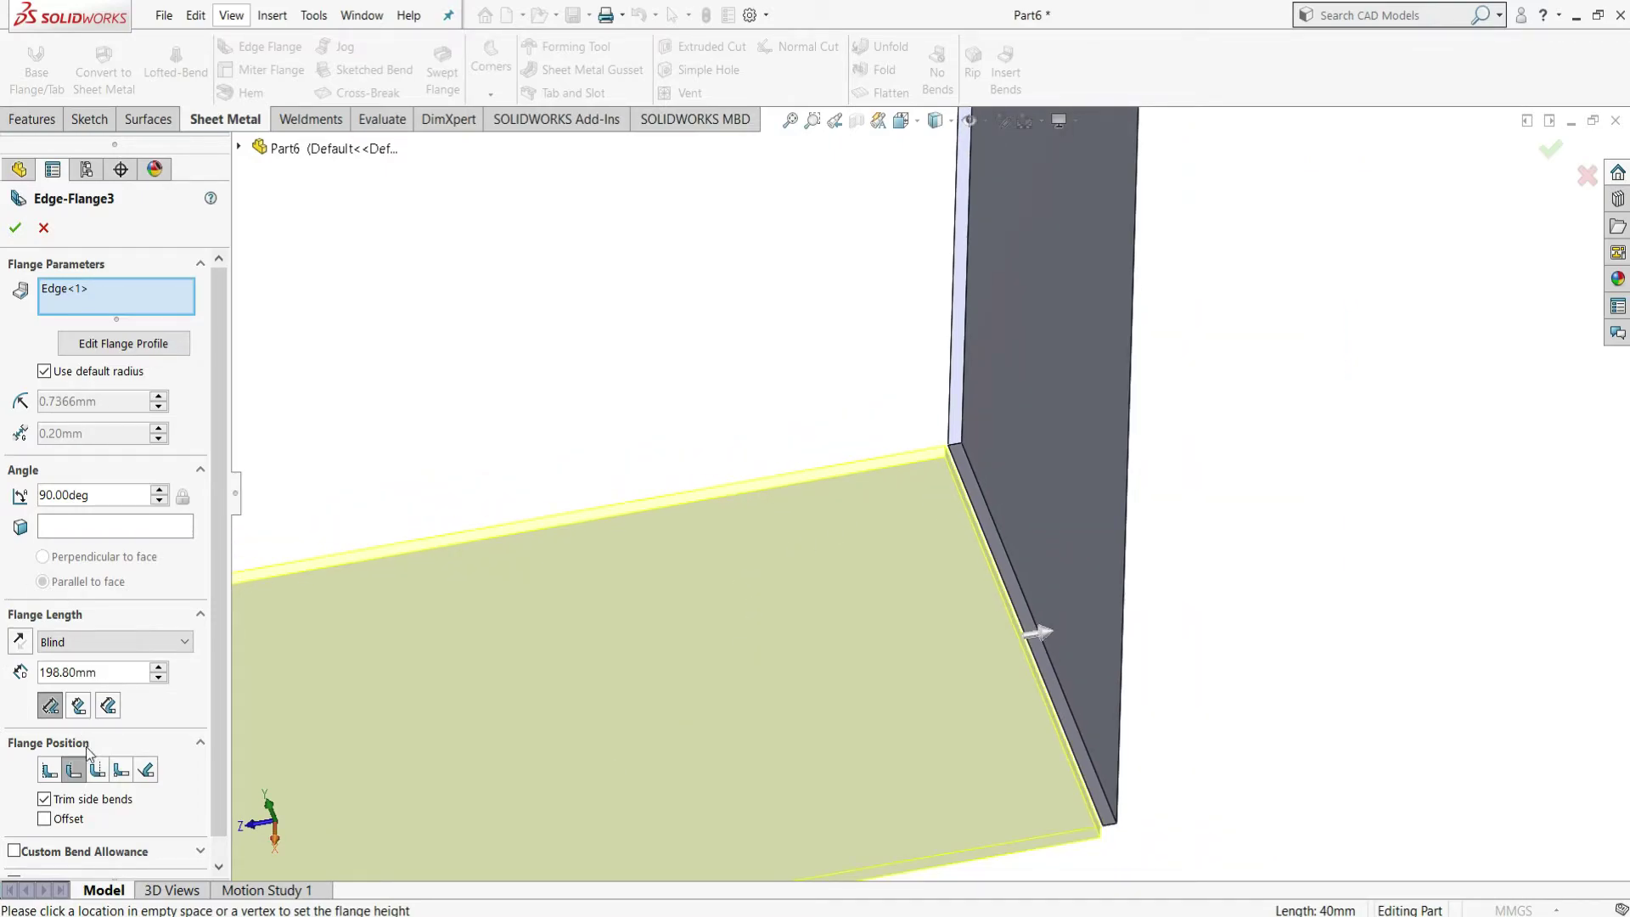
scroll(218, 649, "down", 1)
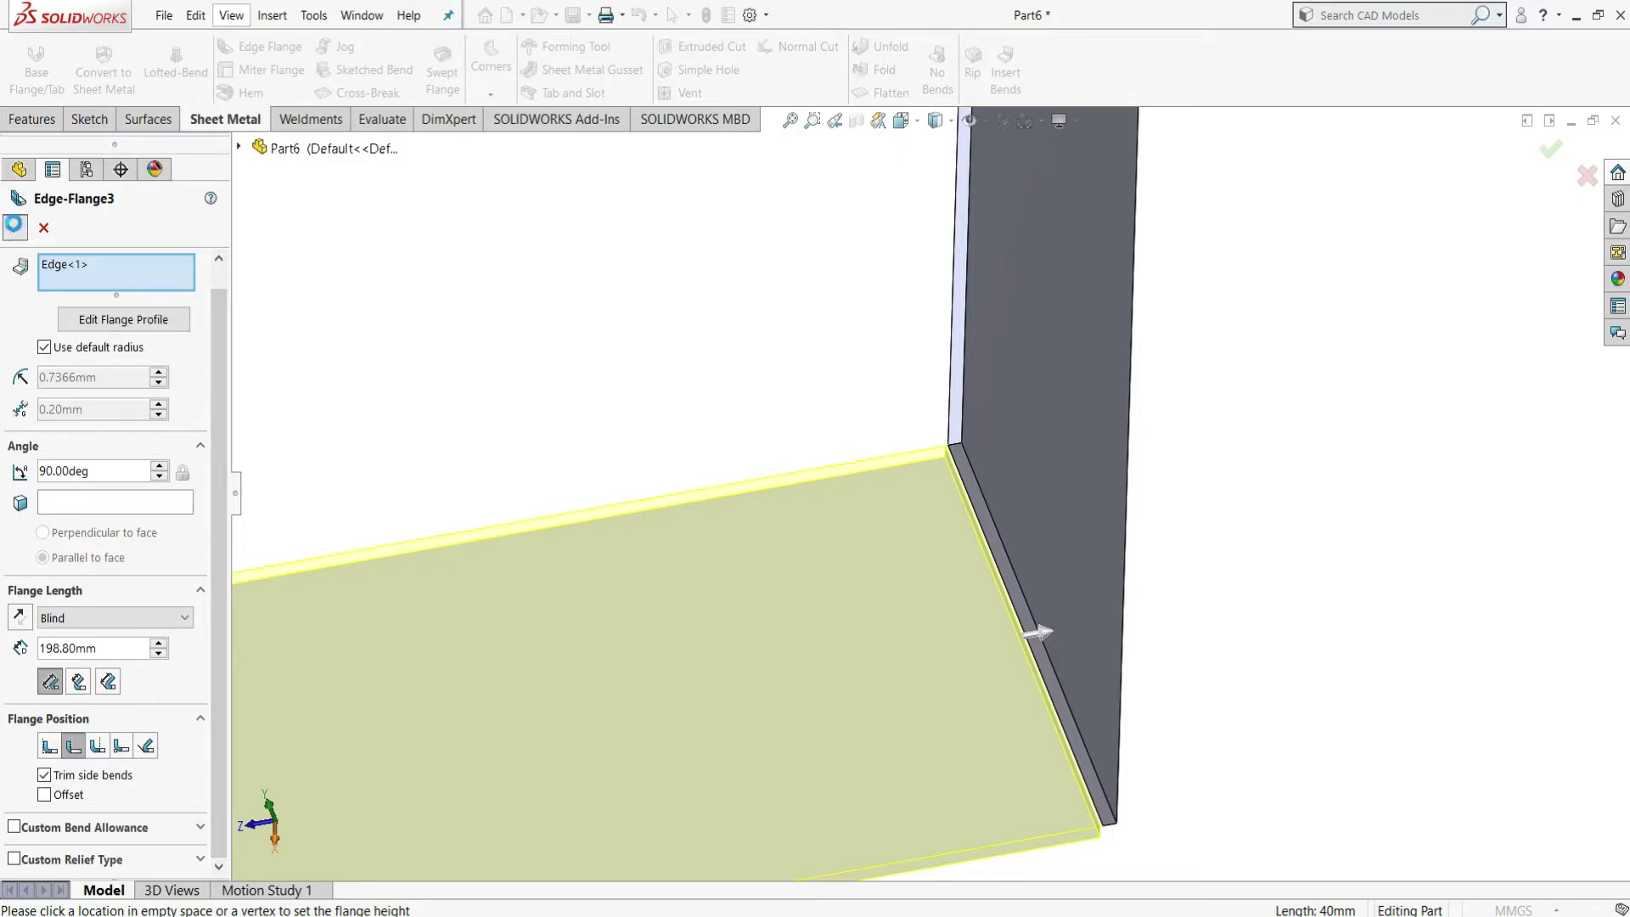
left_click(15, 229)
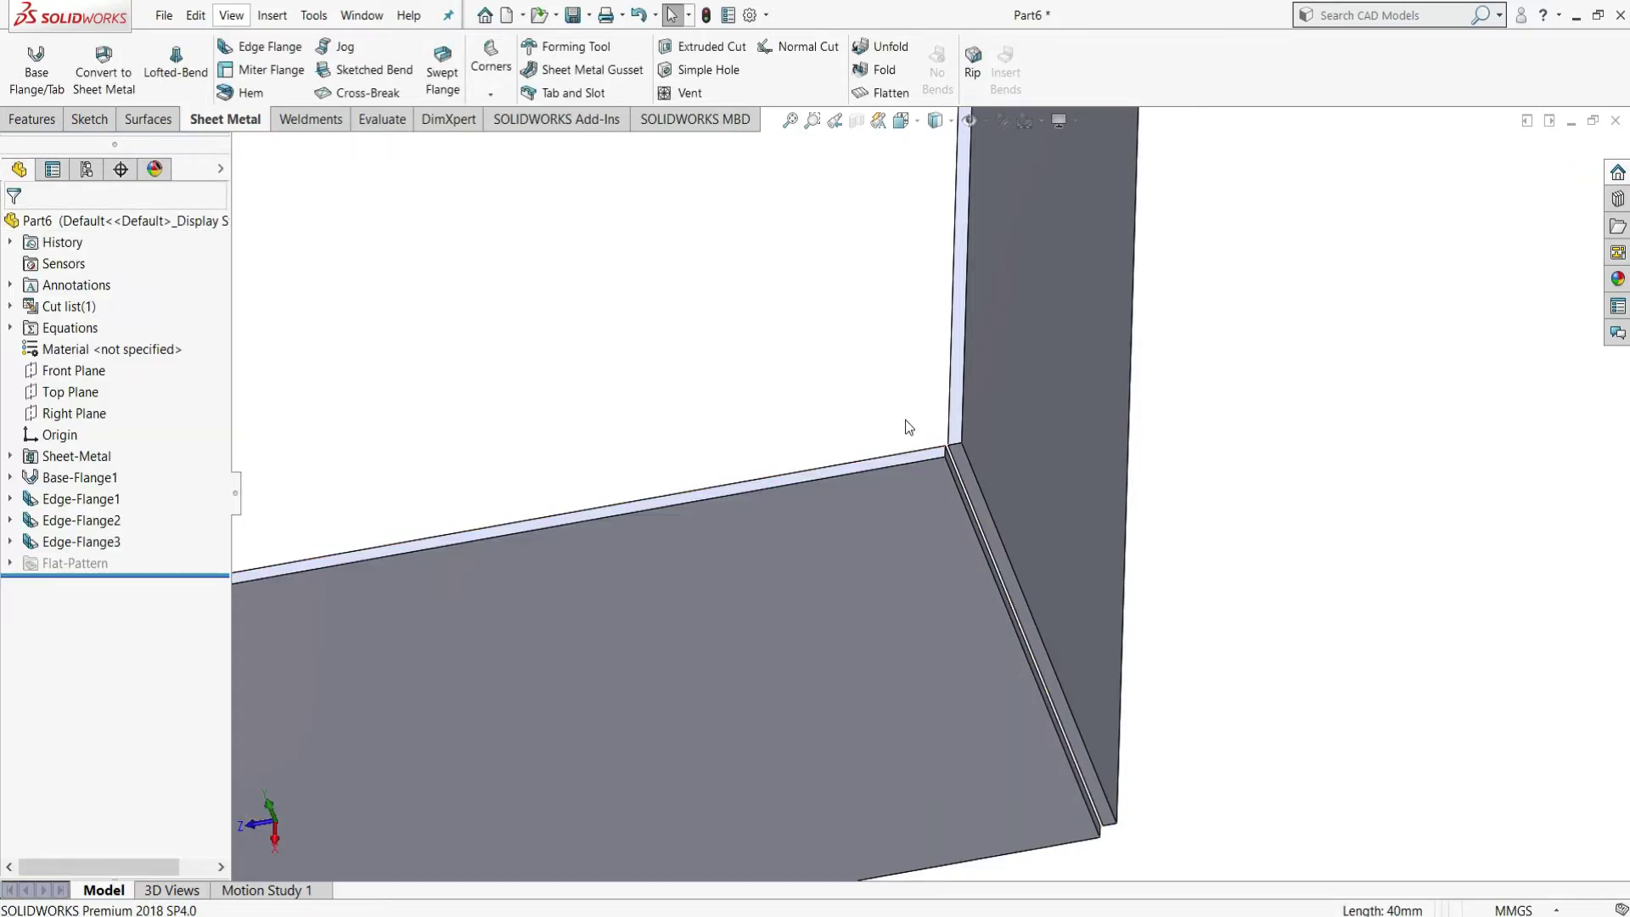
- Start an Edge Flange on a long edge of the second flange and pull it across the frame opening to about 55 mm
key("f")
middle_click_drag(741, 718, 968, 513)
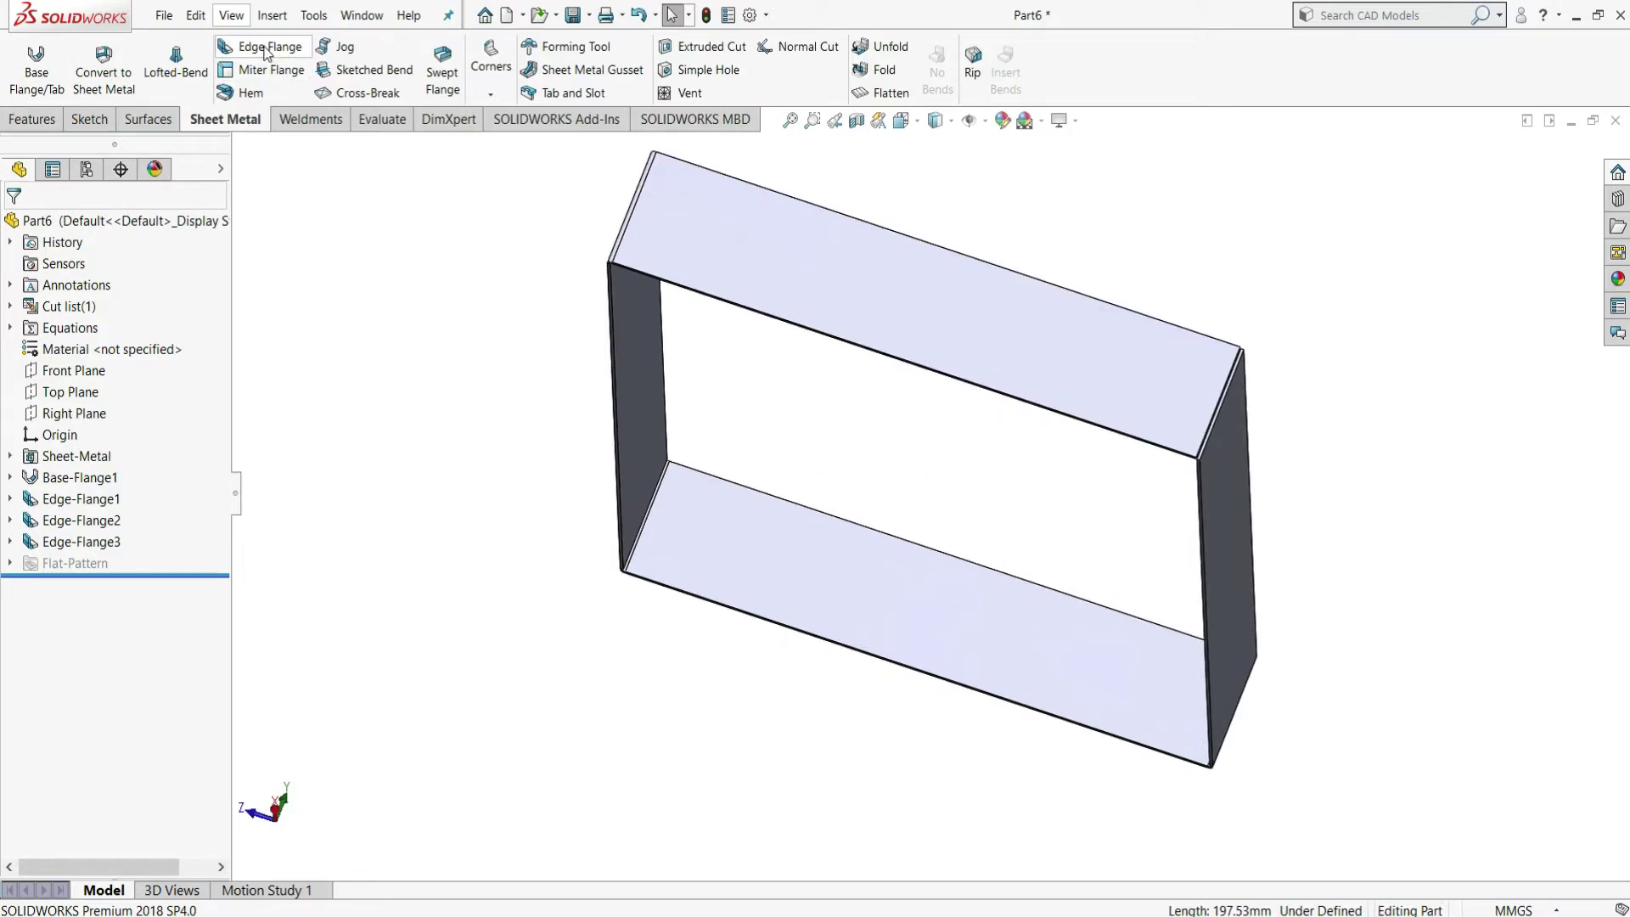
left_click(267, 48)
scroll(655, 389, "down", 2)
scroll(684, 404, "down", 2)
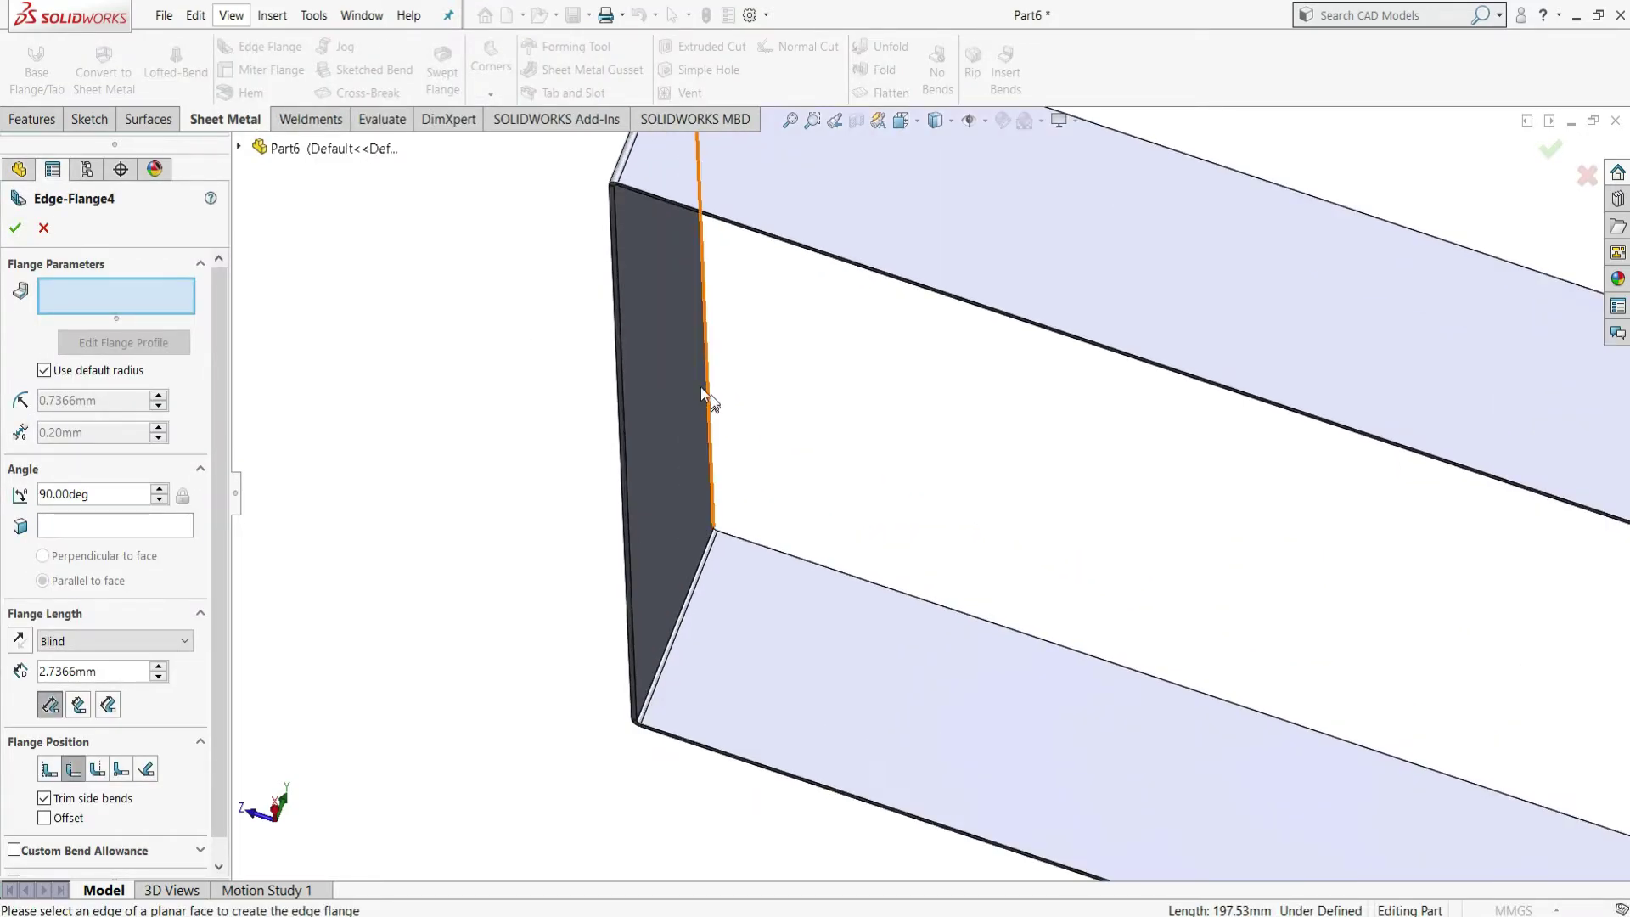
left_click(621, 312)
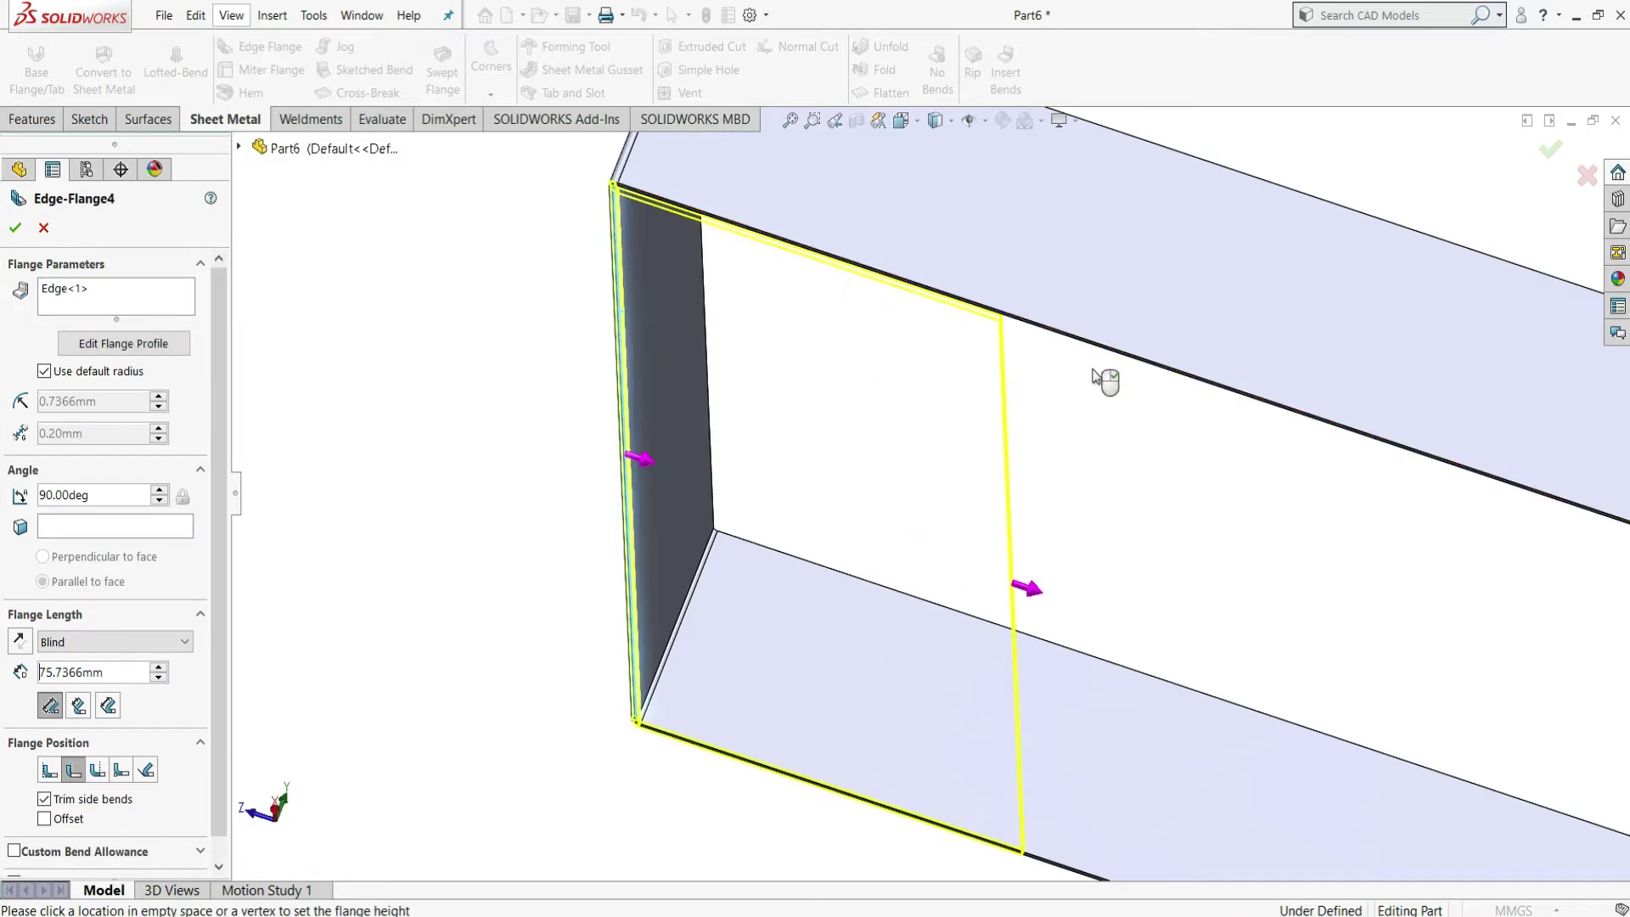
mouse_move(1204, 419)
middle_mouse_down()
mouse_move(1183, 342)
mouse_move(1187, 243)
mouse_move(1218, 399)
middle_mouse_up()
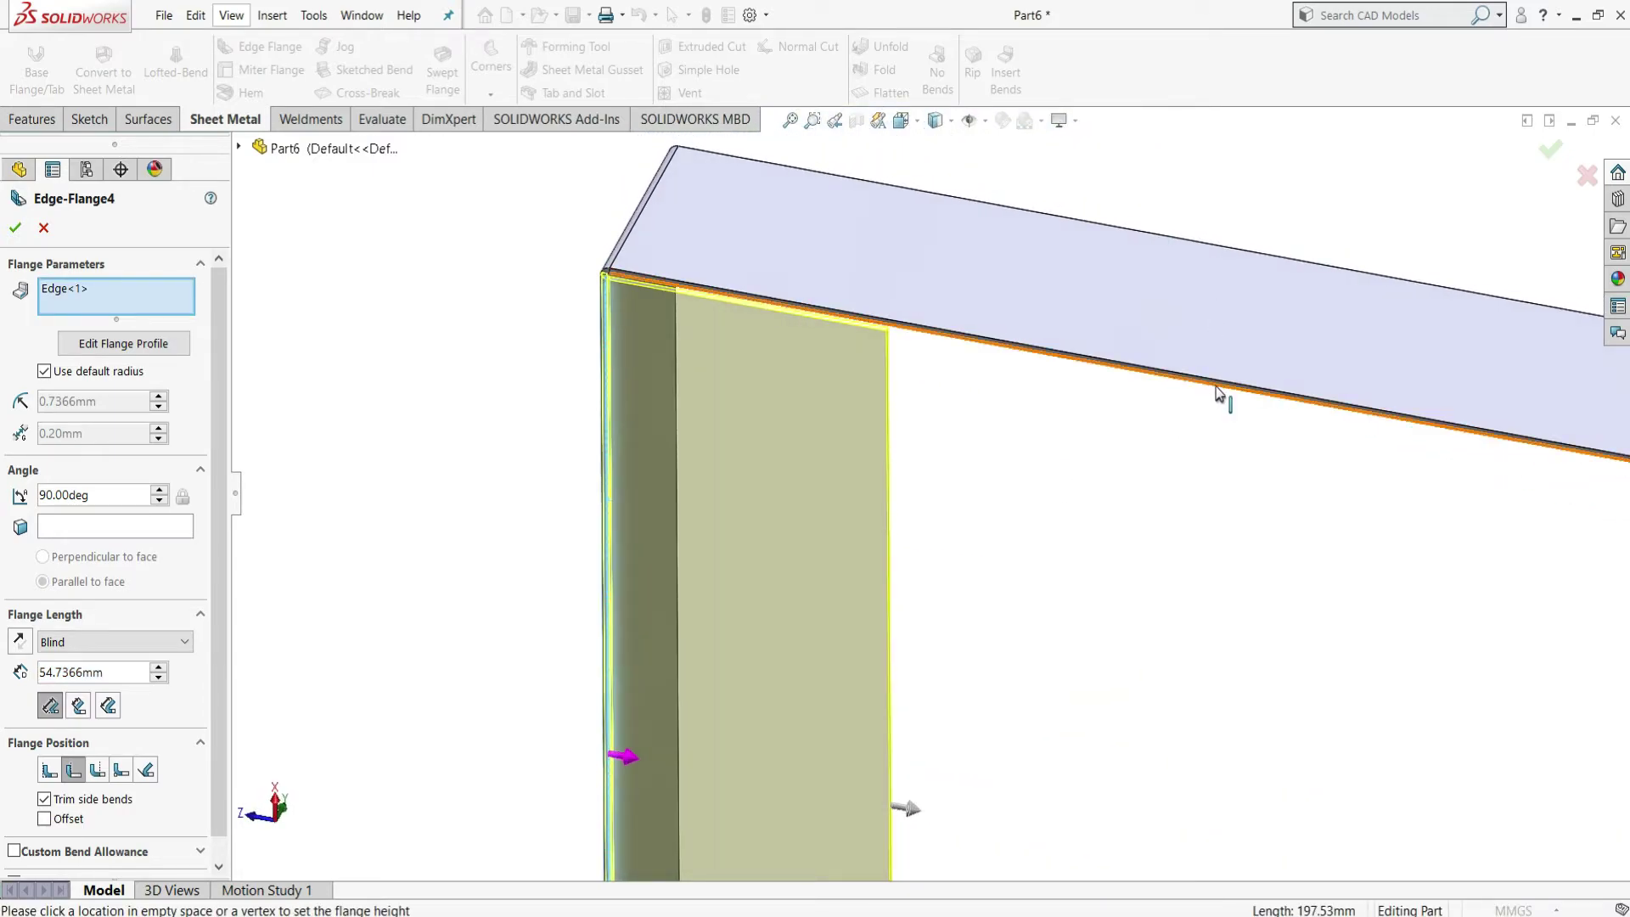
- Add the long edges of the other three frame sides around the same opening to the edge flange
left_click(1219, 388)
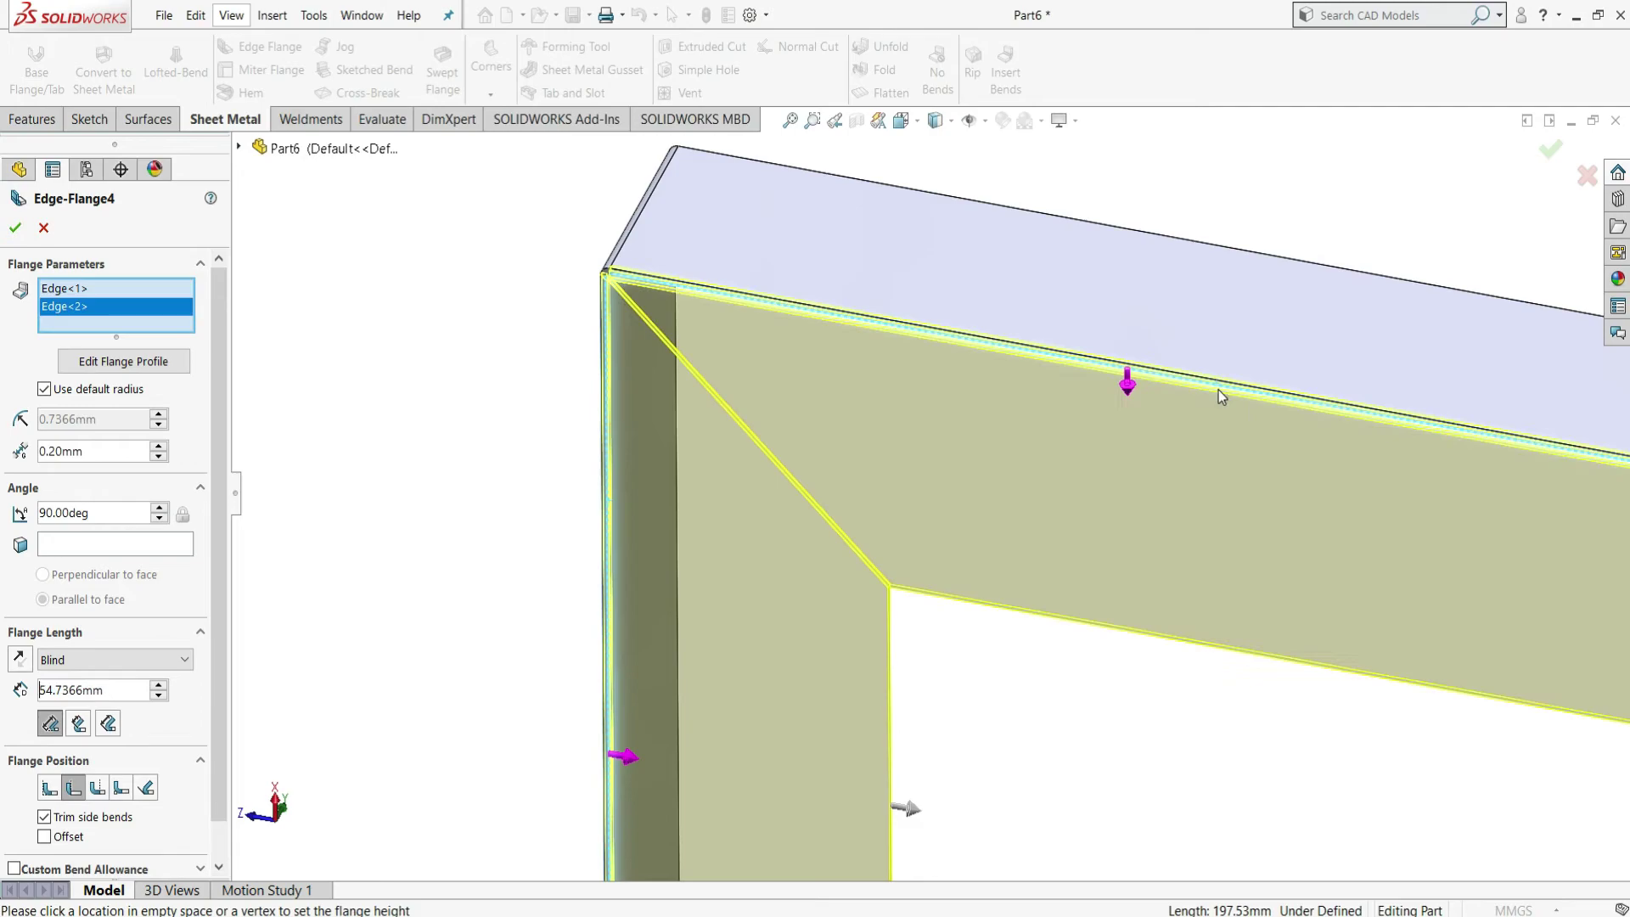
scroll(1183, 619, "up", 4)
scroll(1220, 644, "down", 1)
scroll(1220, 644, "down", 4)
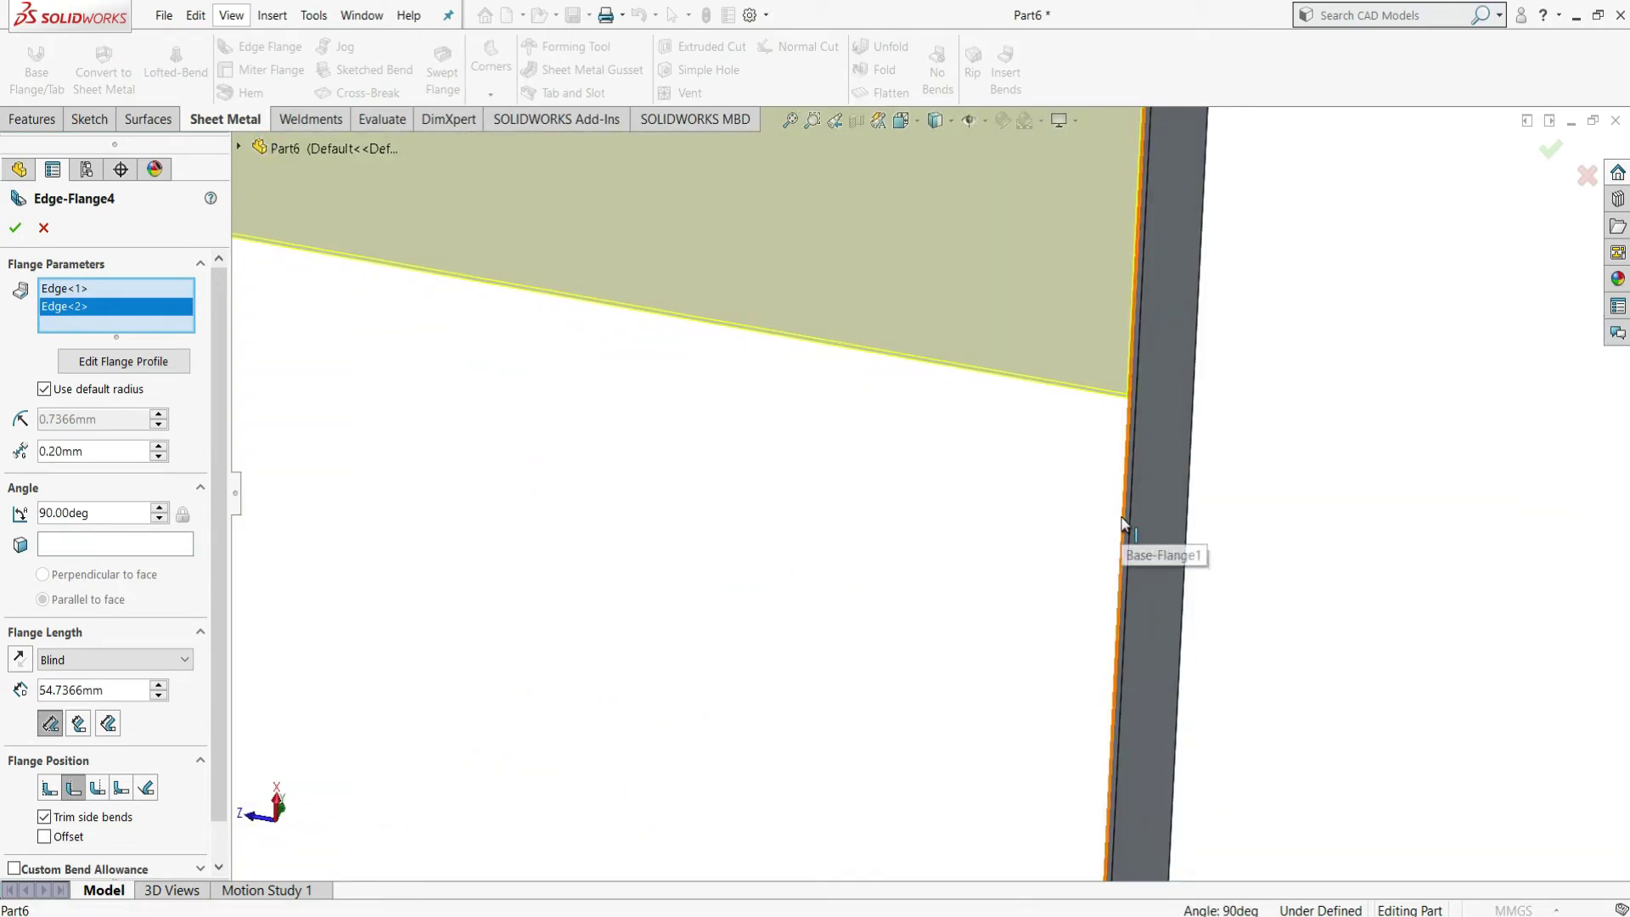
left_click(1123, 526)
key("f")
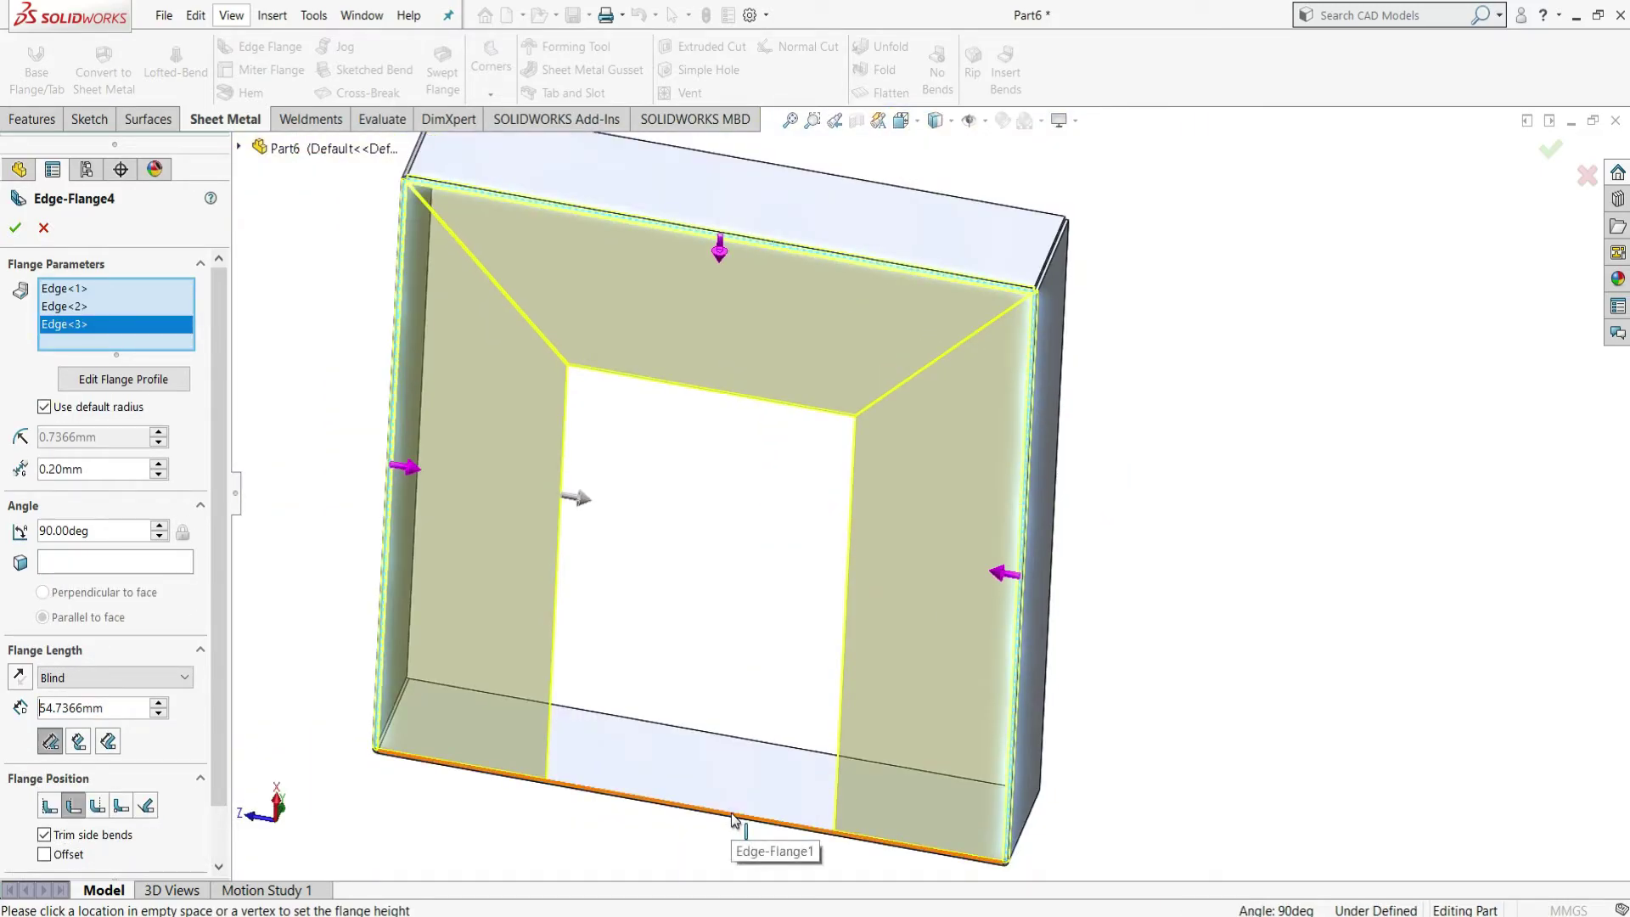
left_click(733, 815)
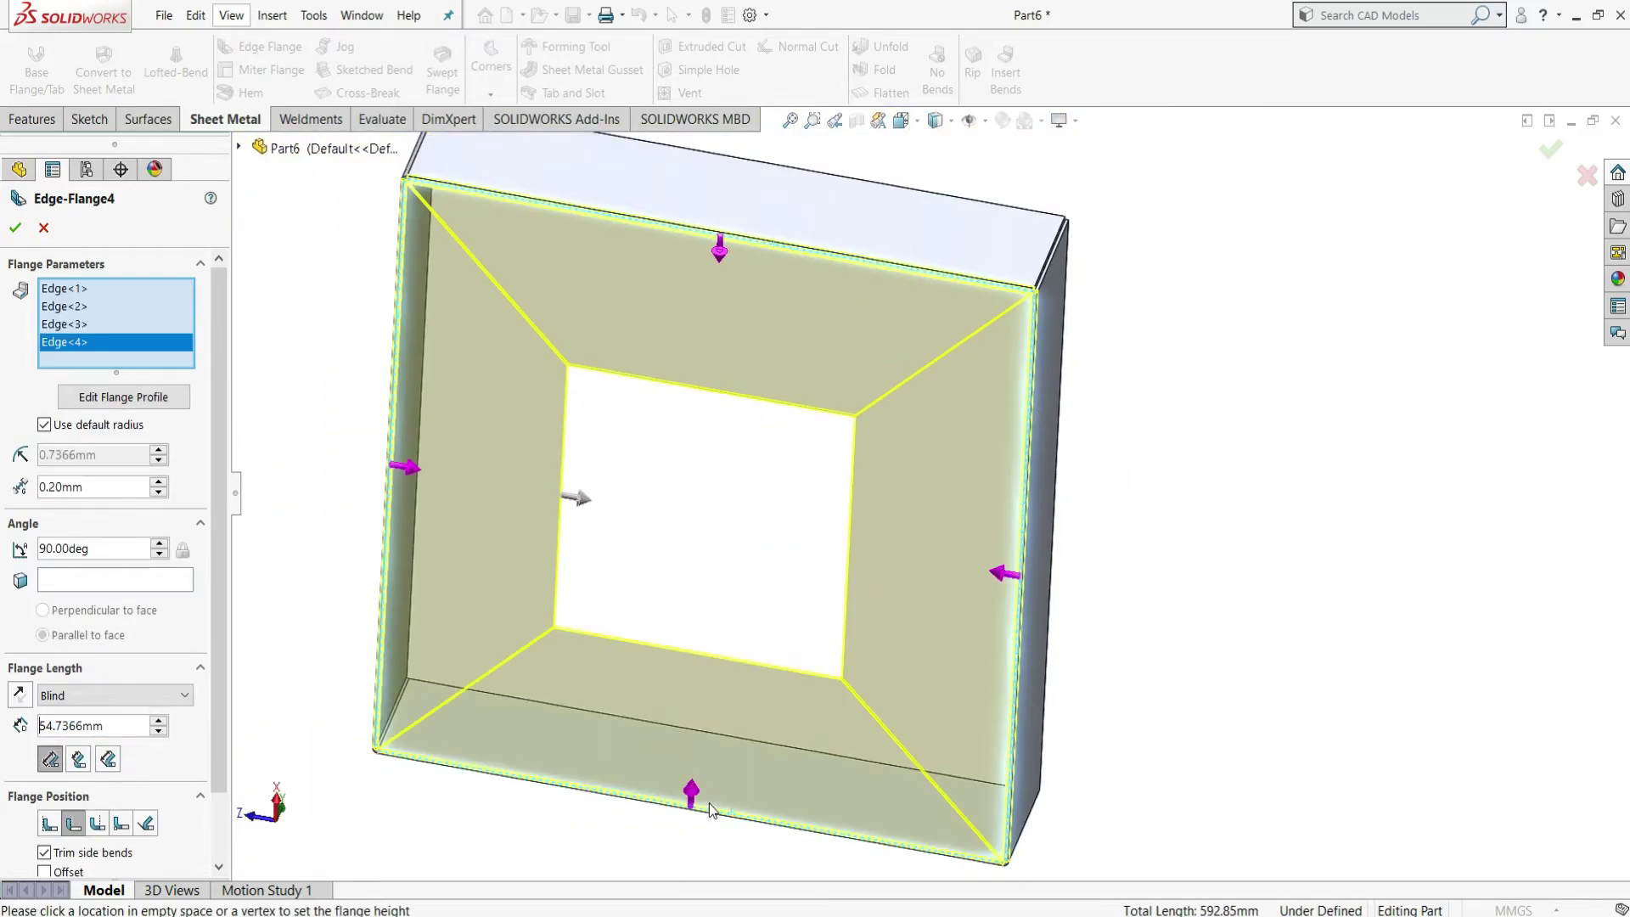
- Set the four-sided edge flange's angle to 25 degrees and its length to 160 mm
scroll(738, 794, "down", 5)
scroll(851, 426, "up", 5)
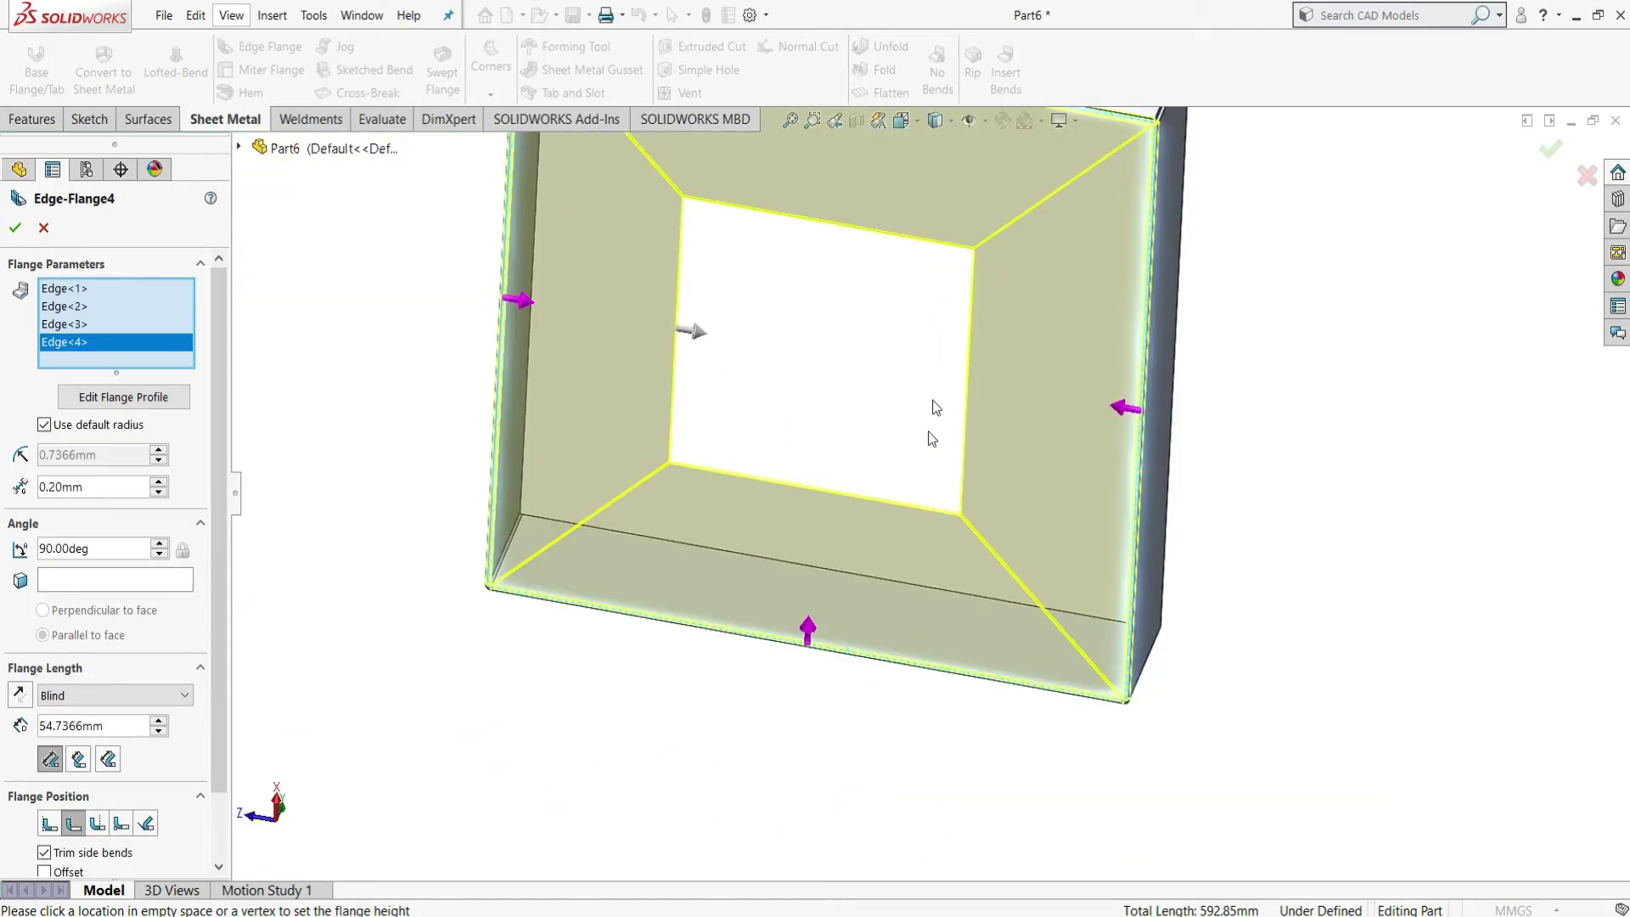
middle_click_drag(913, 457, 907, 639)
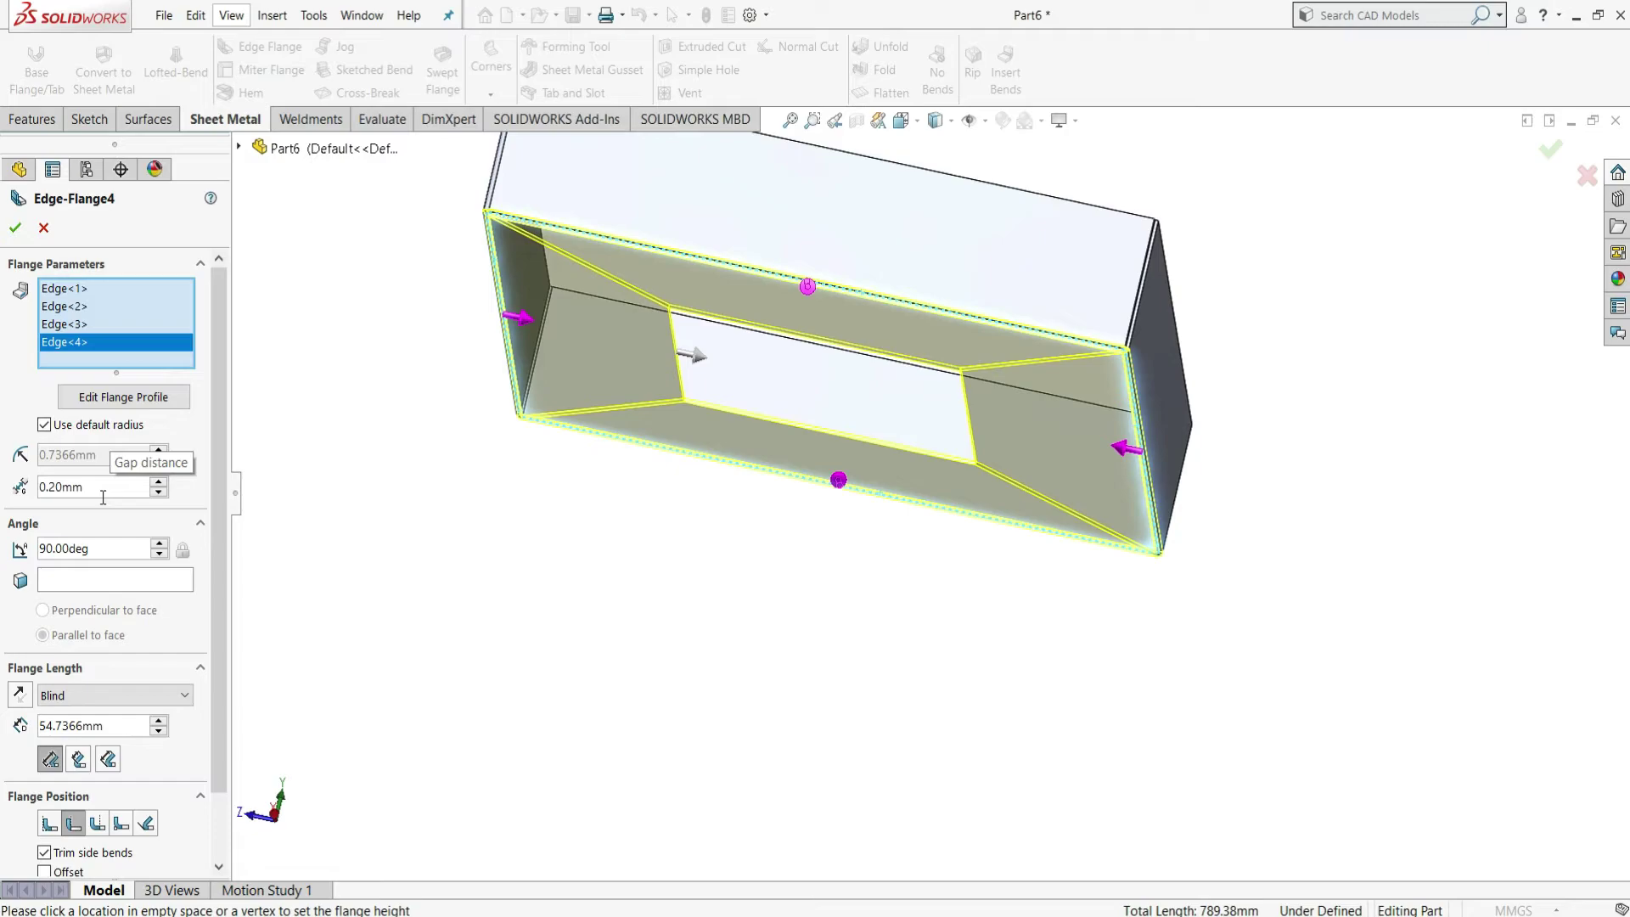
left_click(98, 550)
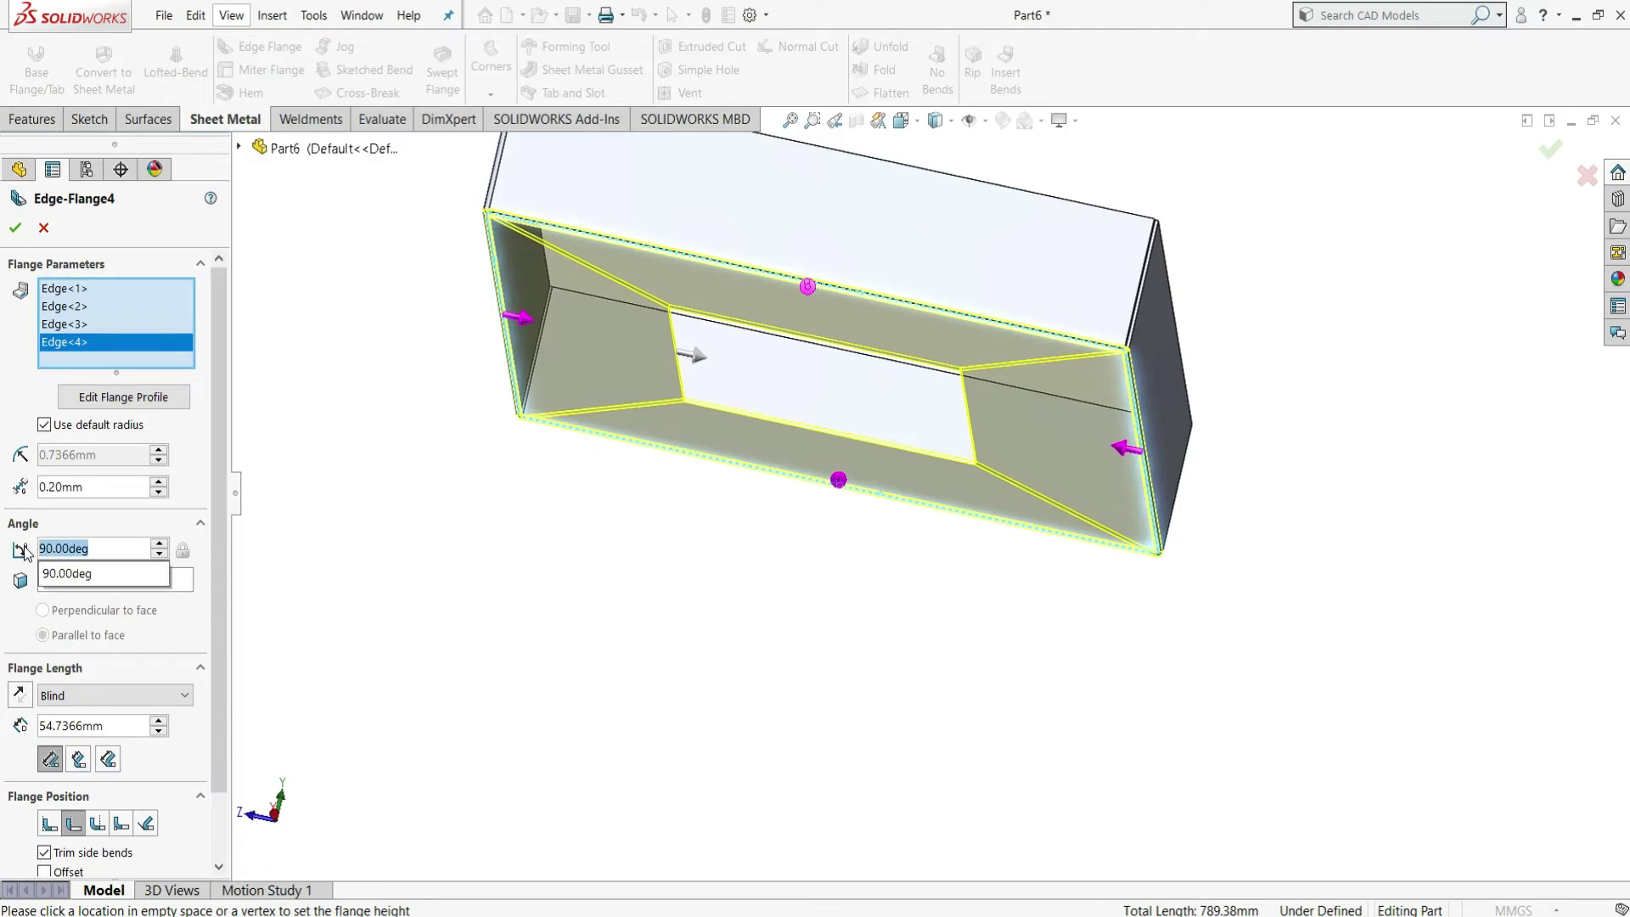
type("25")
key("Return")
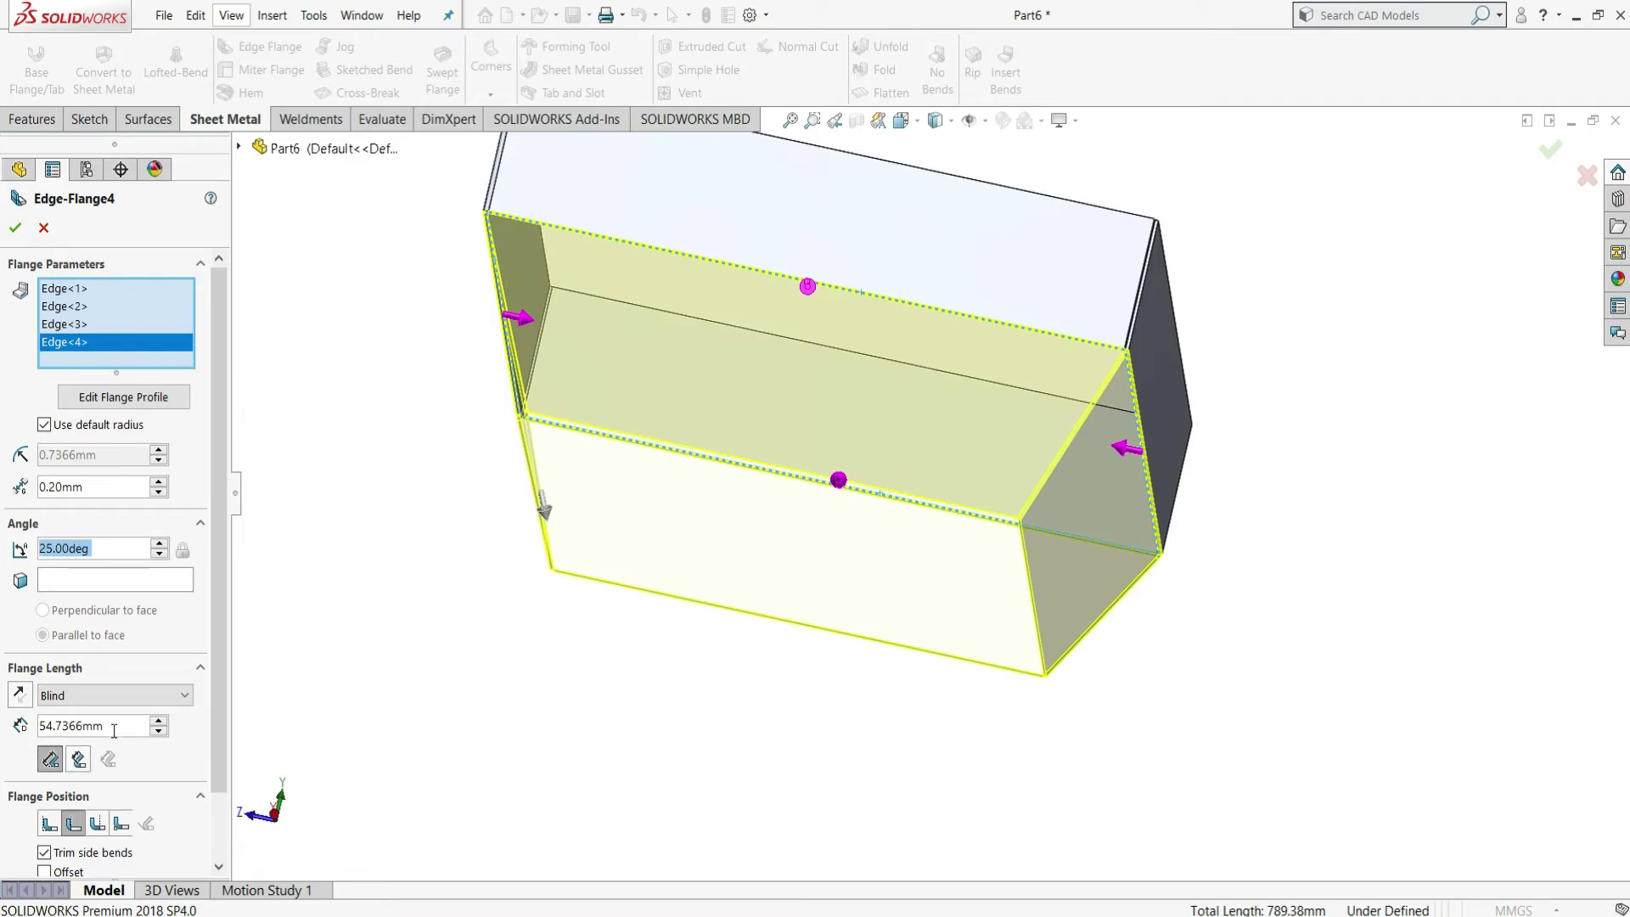
left_click_drag(112, 729, 33, 721)
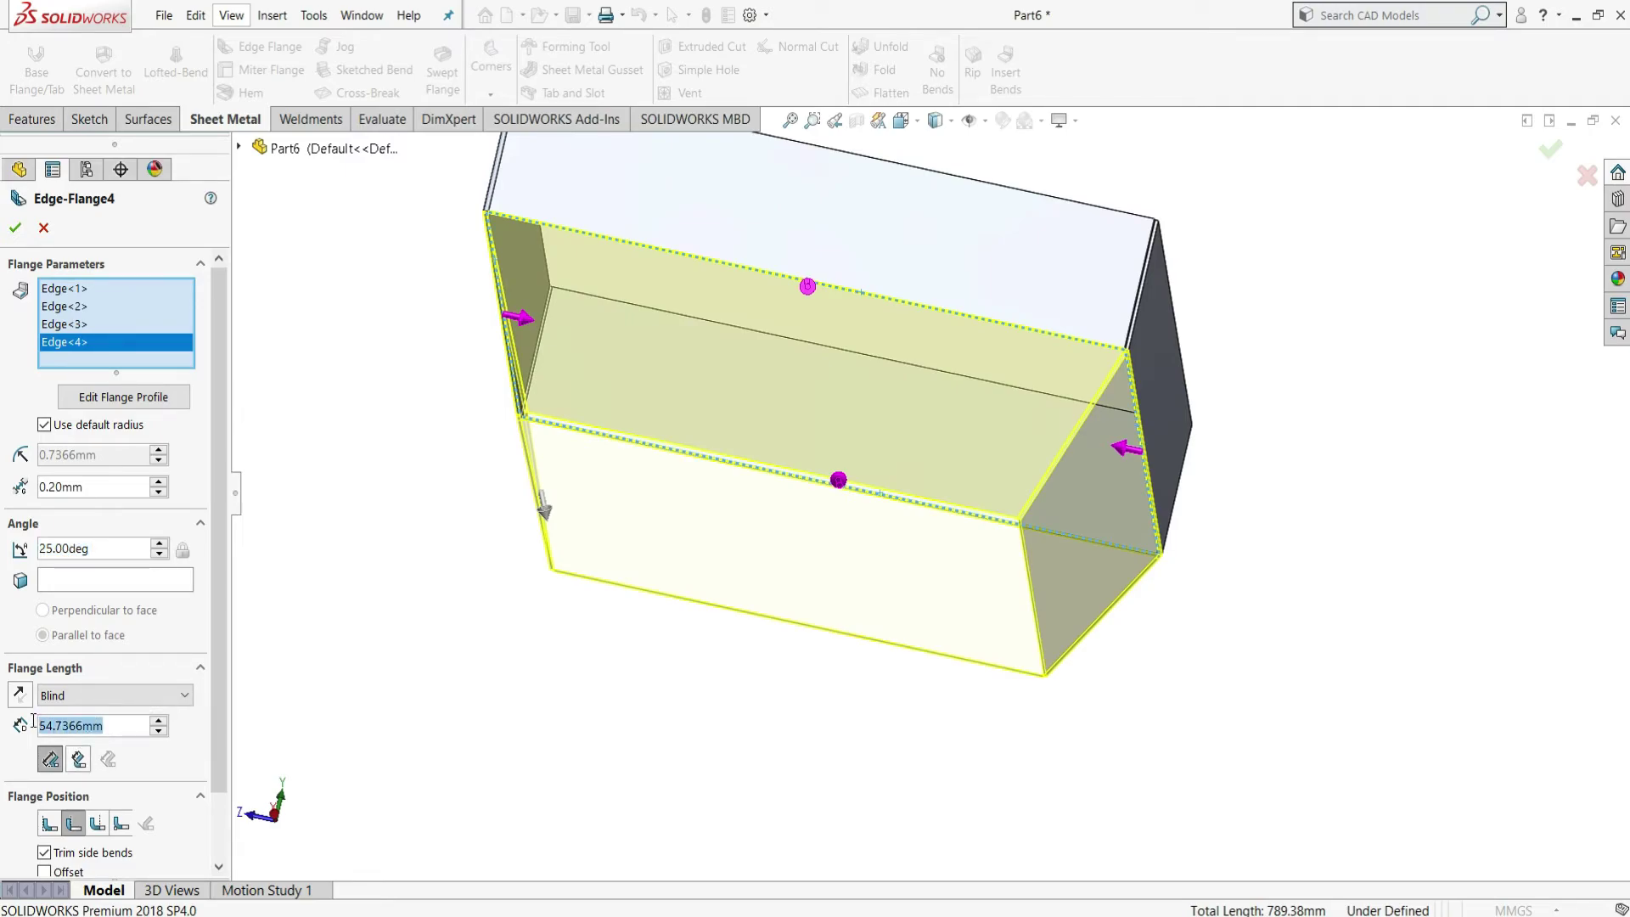
type("160")
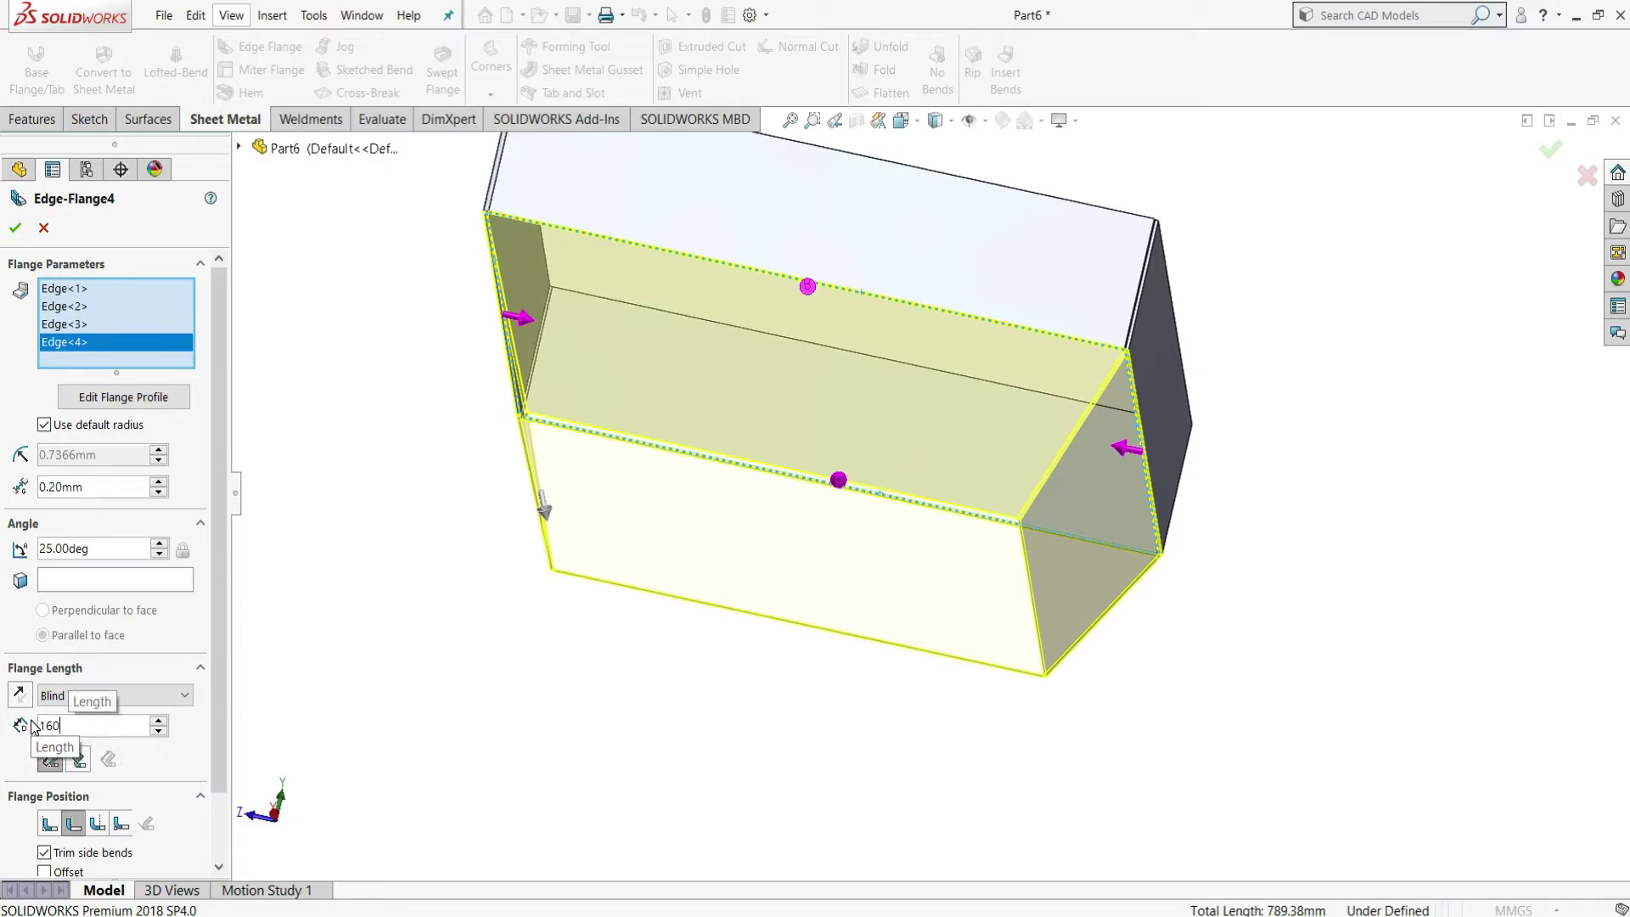
key("Return")
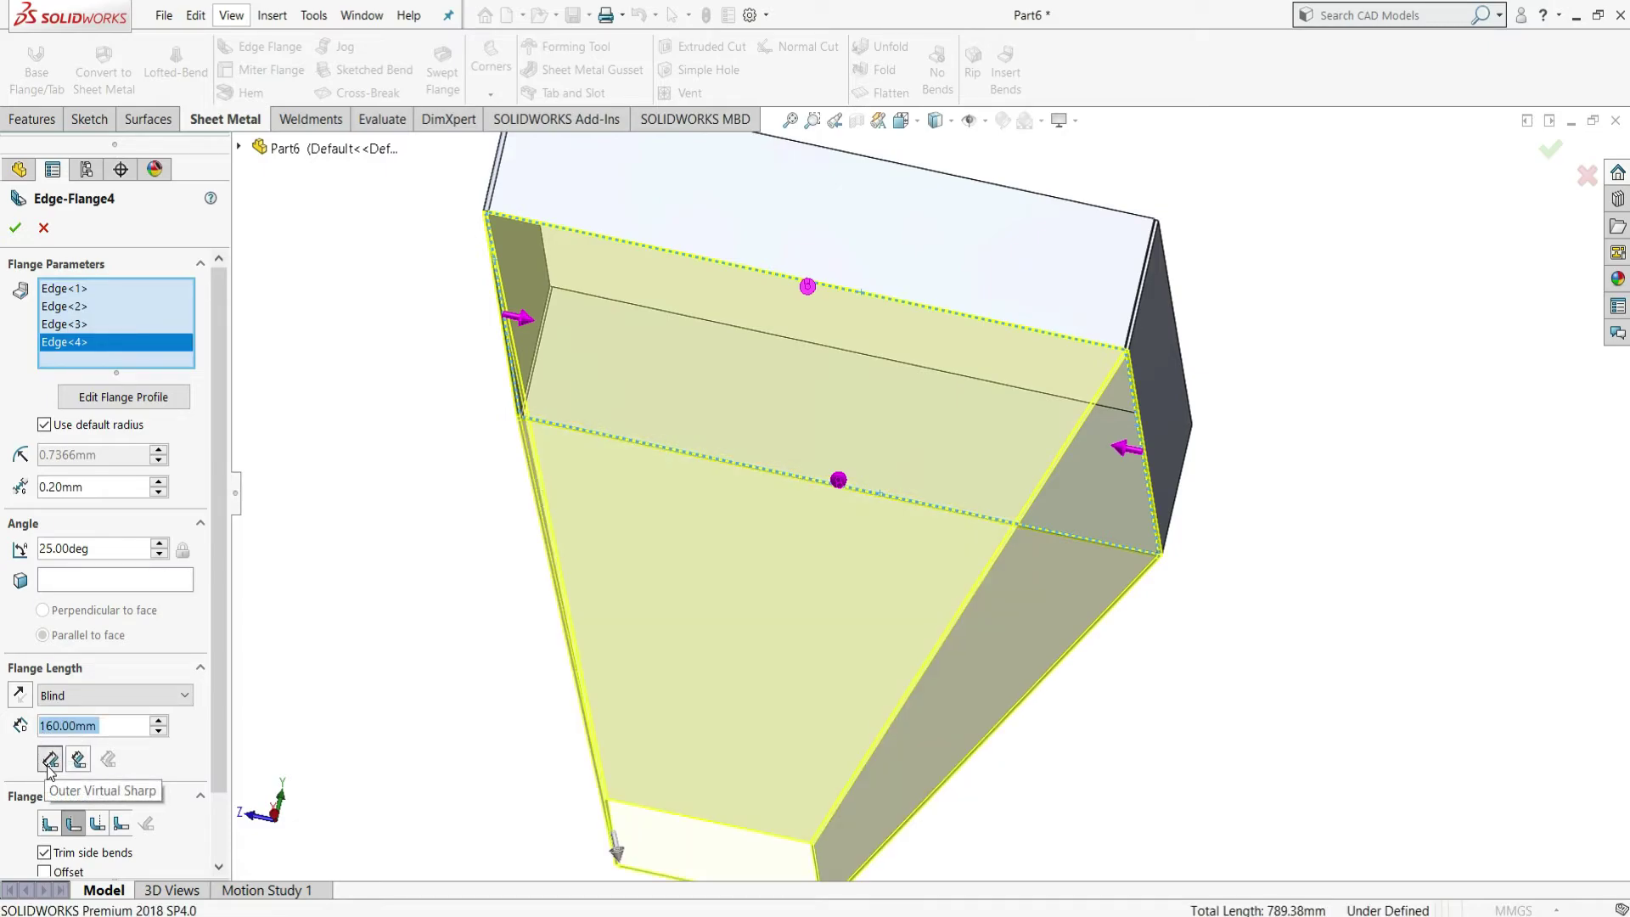
- Measure the four flanges from Outer Virtual Sharp, position them as Material Outside and create them
left_click(49, 758)
left_click(98, 824)
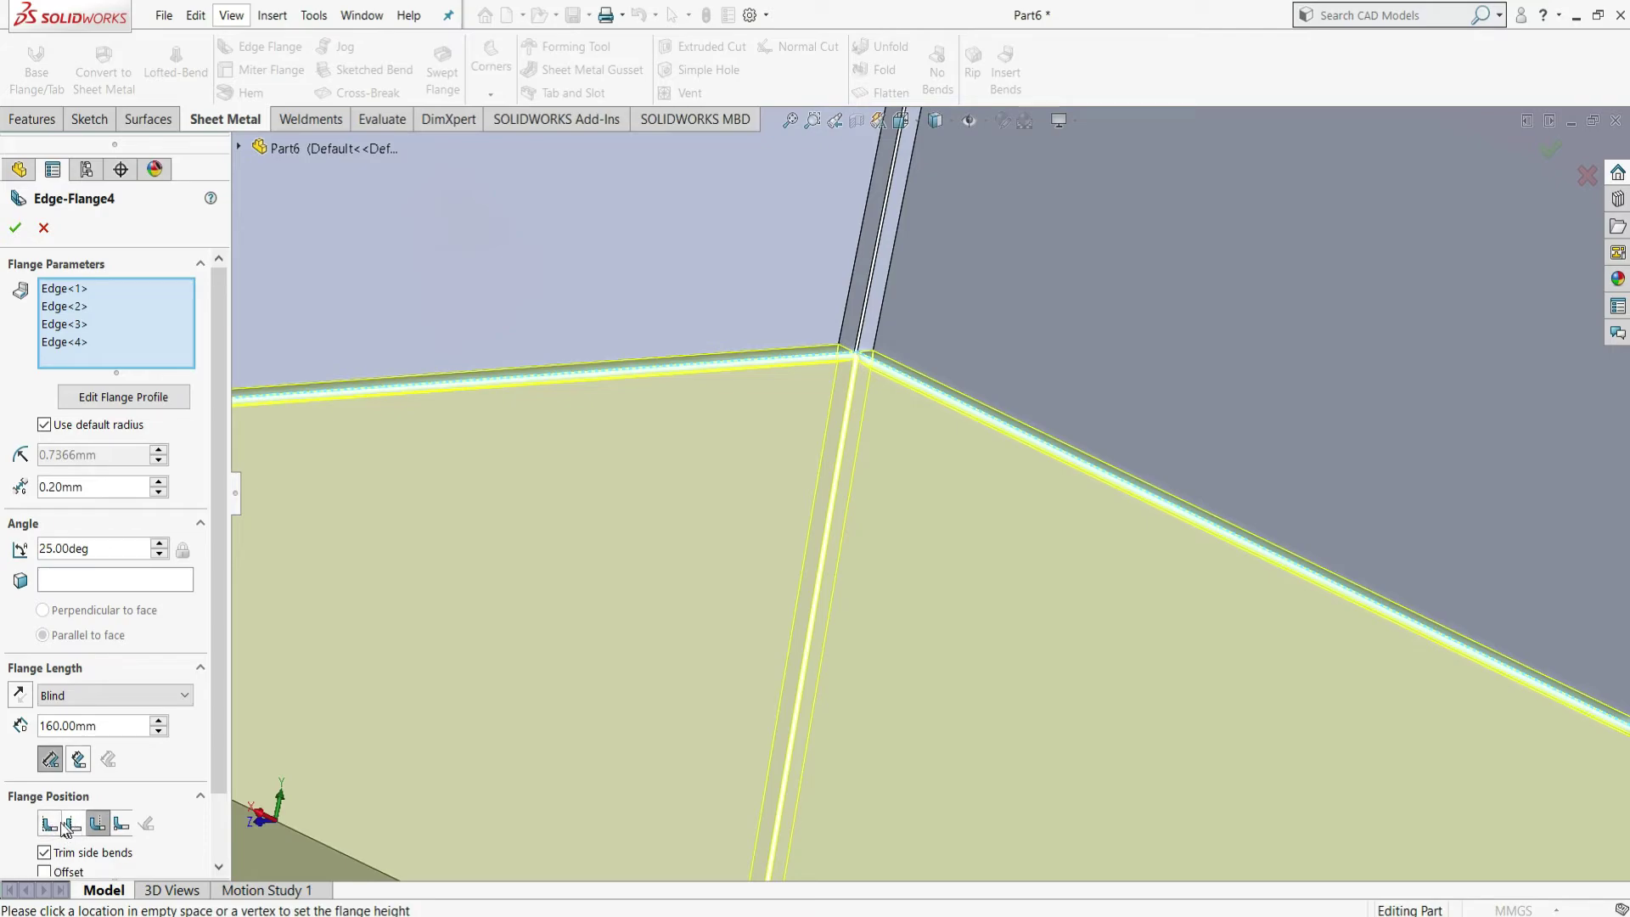
left_click(71, 825)
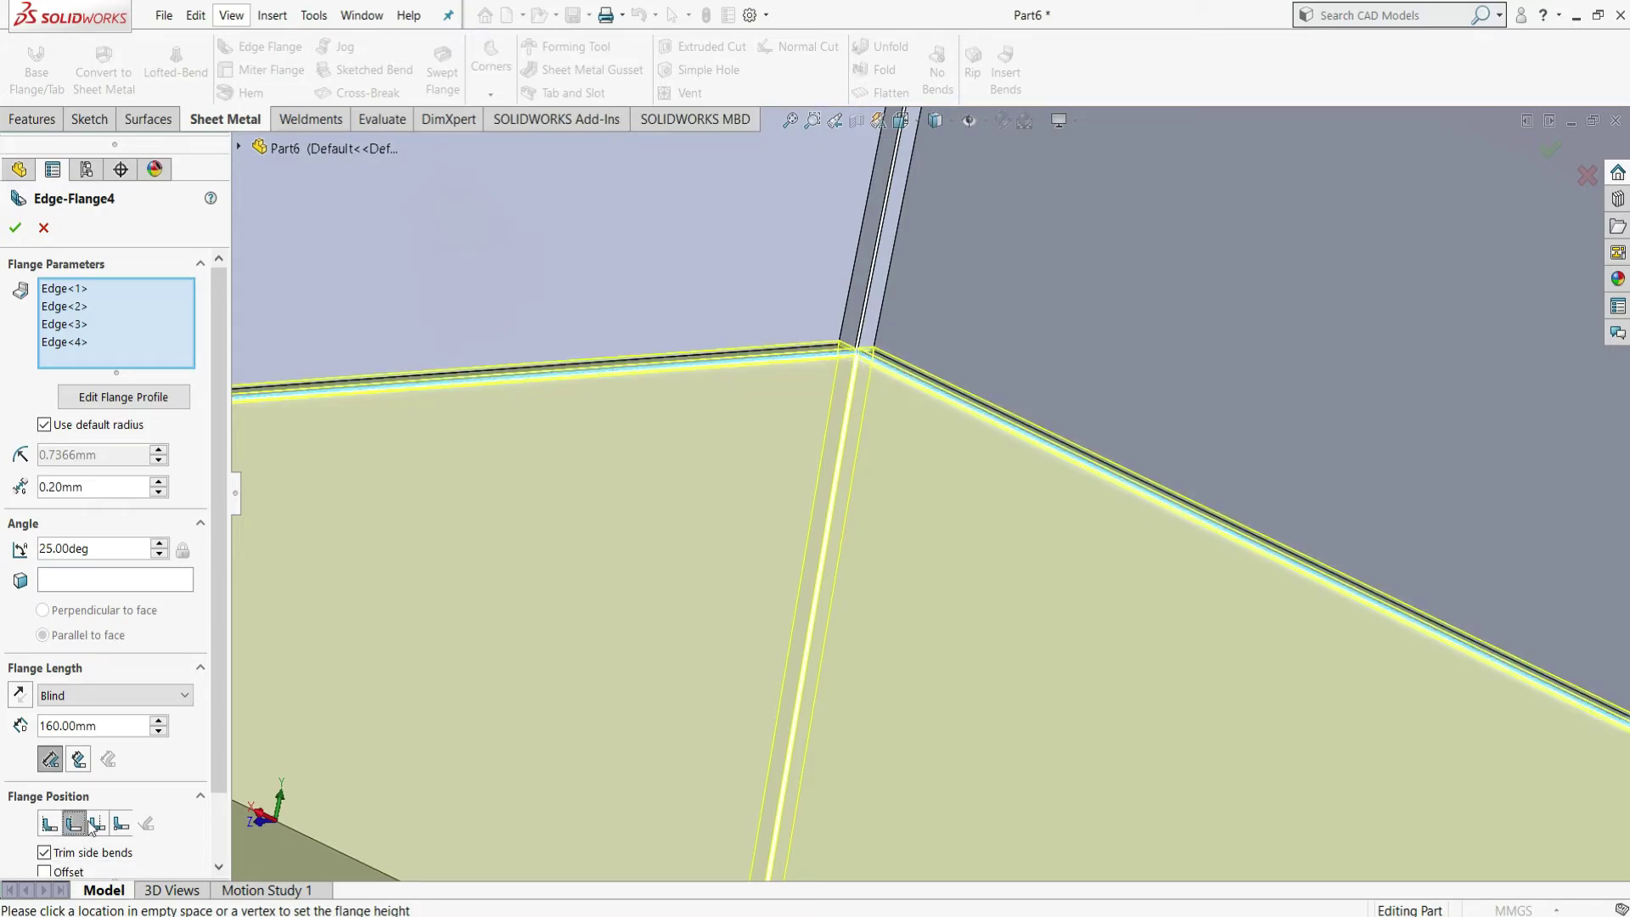
left_click(14, 226)
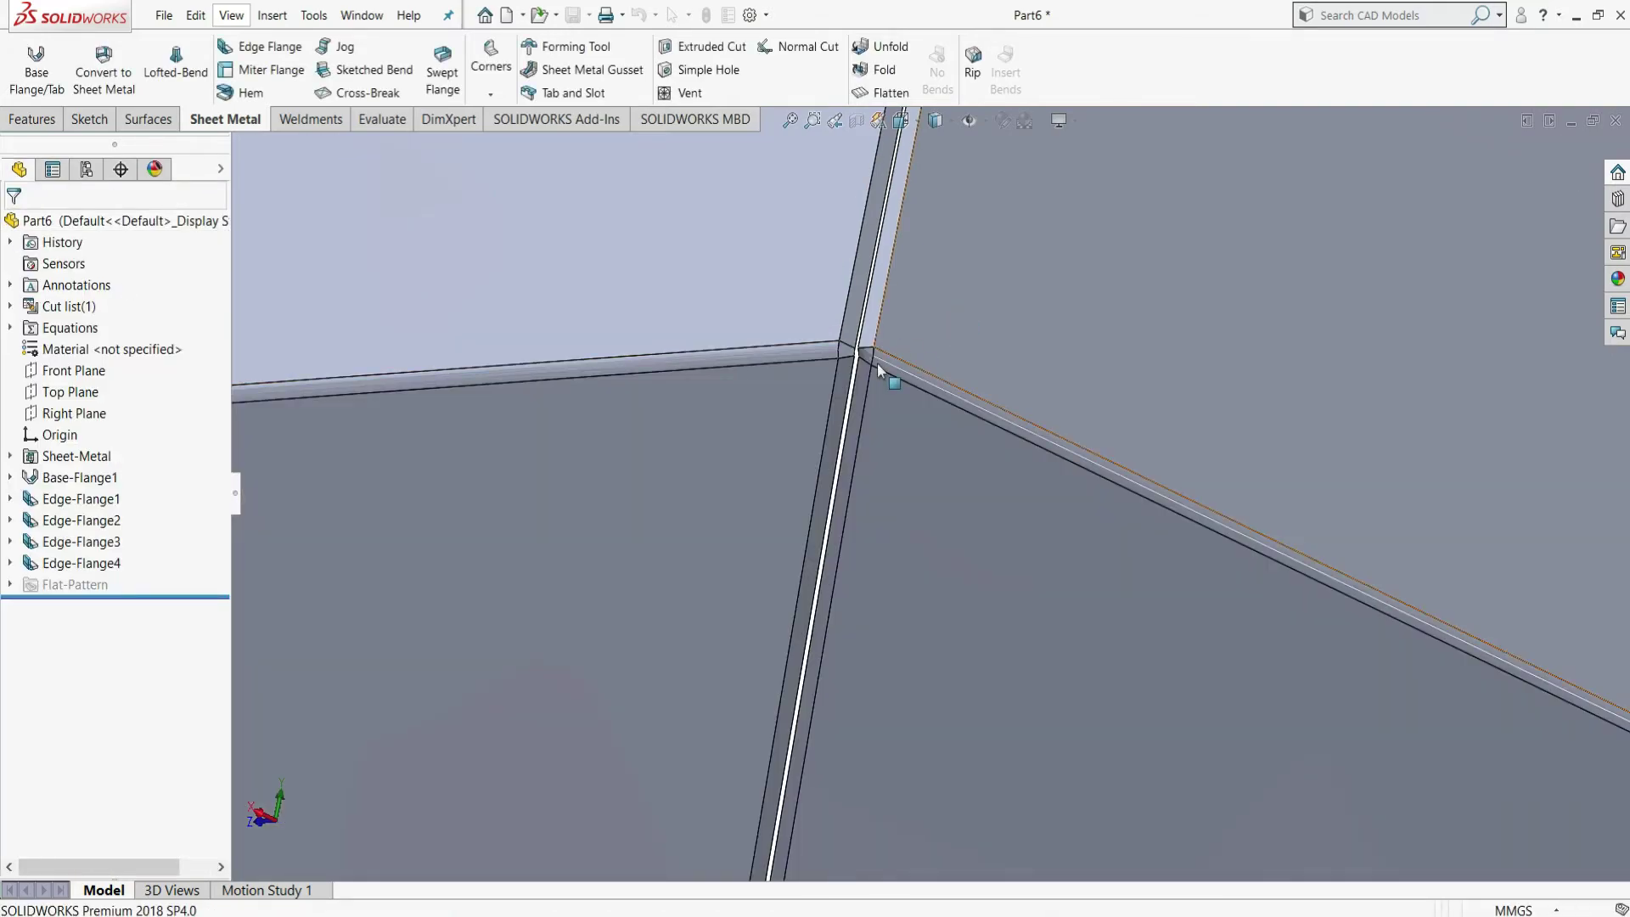
- Start an Edge Flange on one edge of the hopper's small outlet opening and add the adjacent outlet edge
scroll(900, 440, "up", 5)
scroll(1070, 407, "up", 5)
middle_click_drag(1052, 528, 787, 711)
scroll(783, 763, "down", 2)
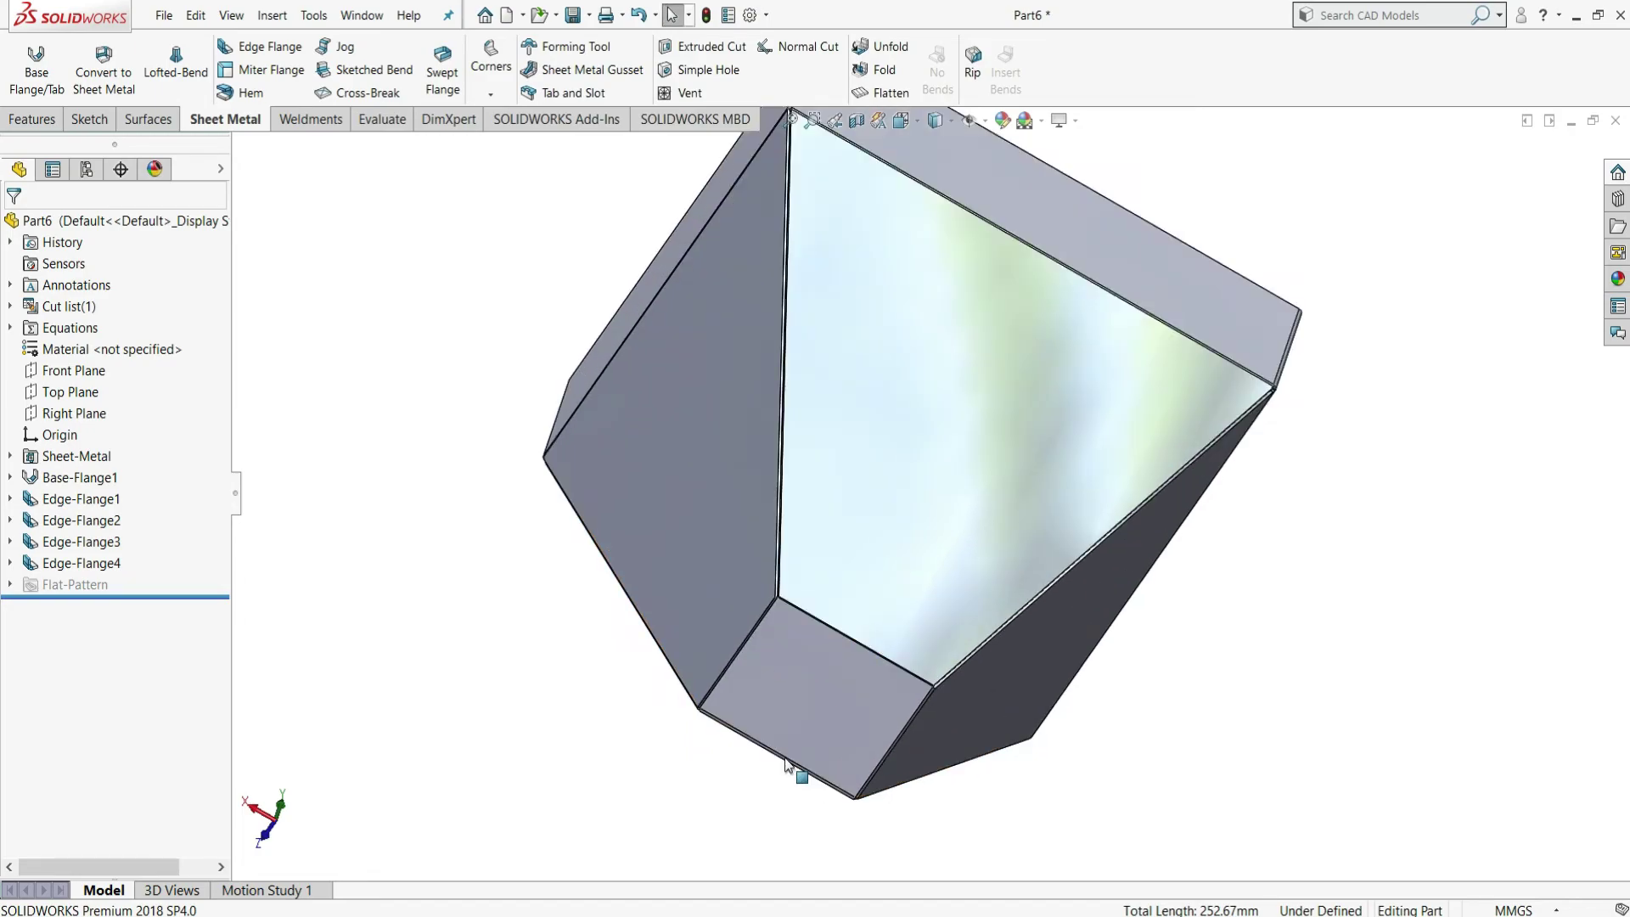
left_click(272, 56)
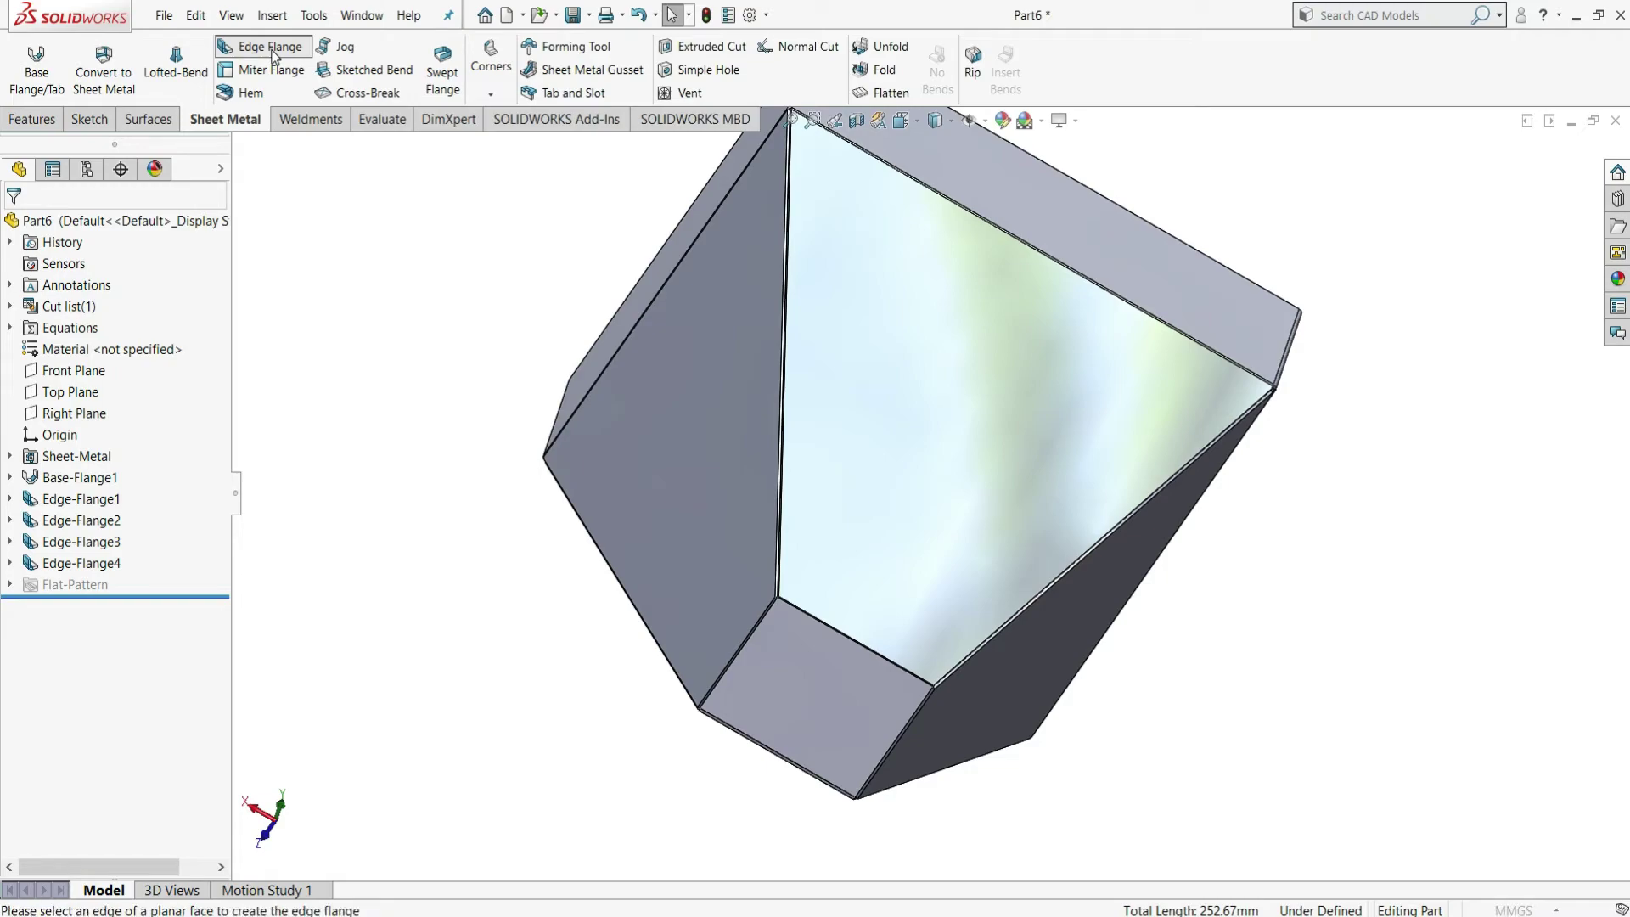
scroll(852, 746, "down", 2)
scroll(849, 738, "down", 2)
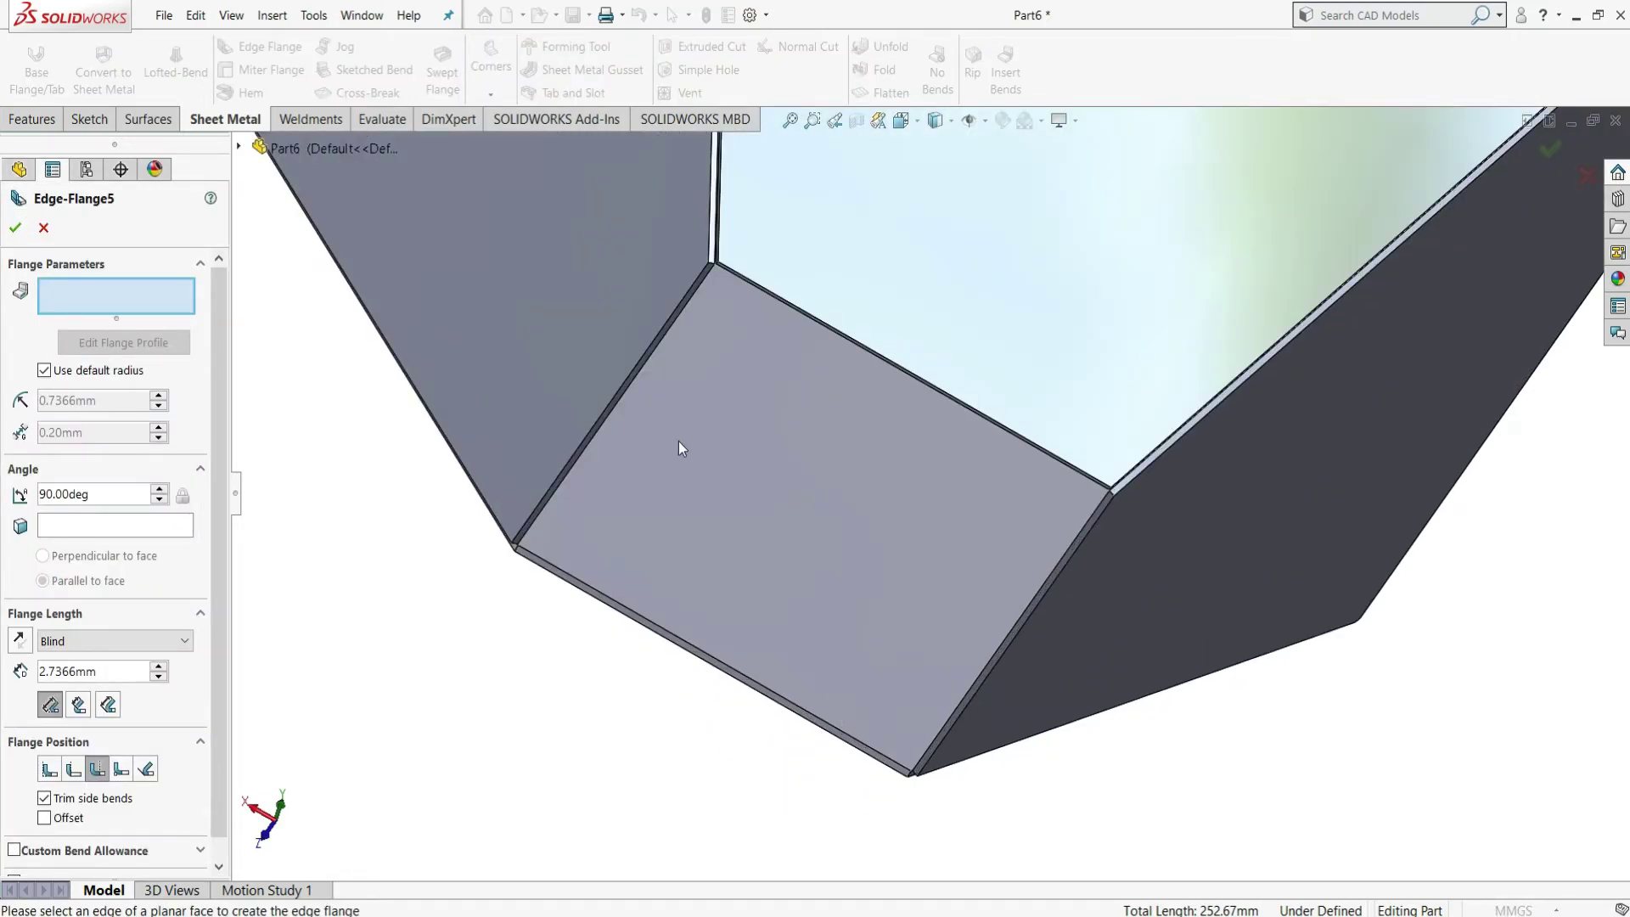
scroll(618, 461, "down", 3)
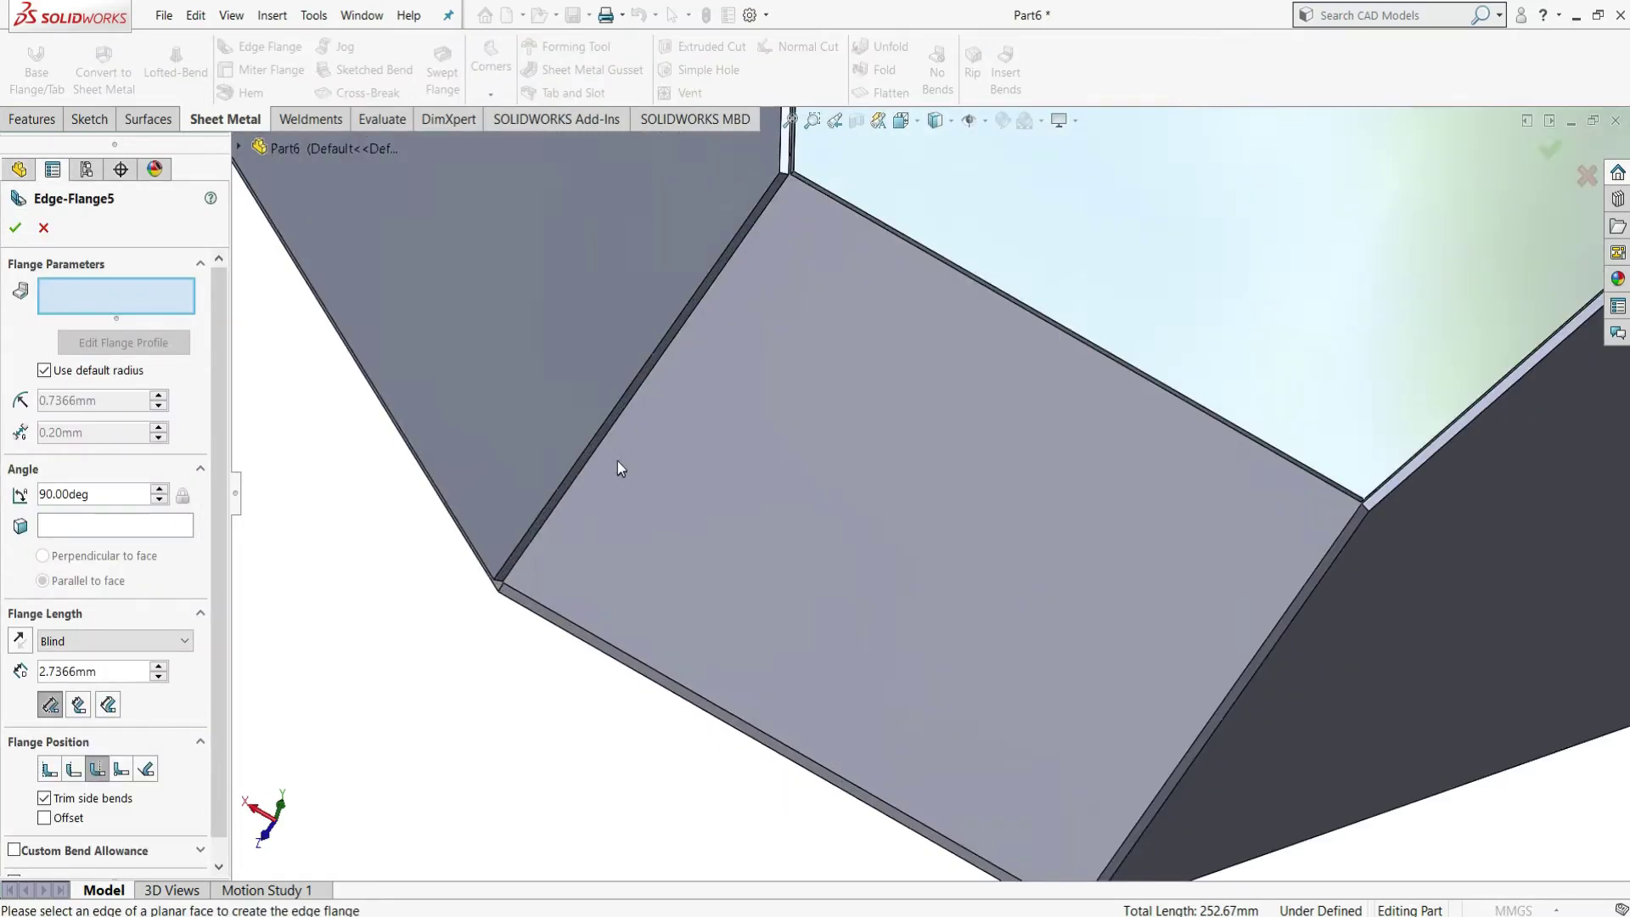
left_click(659, 376)
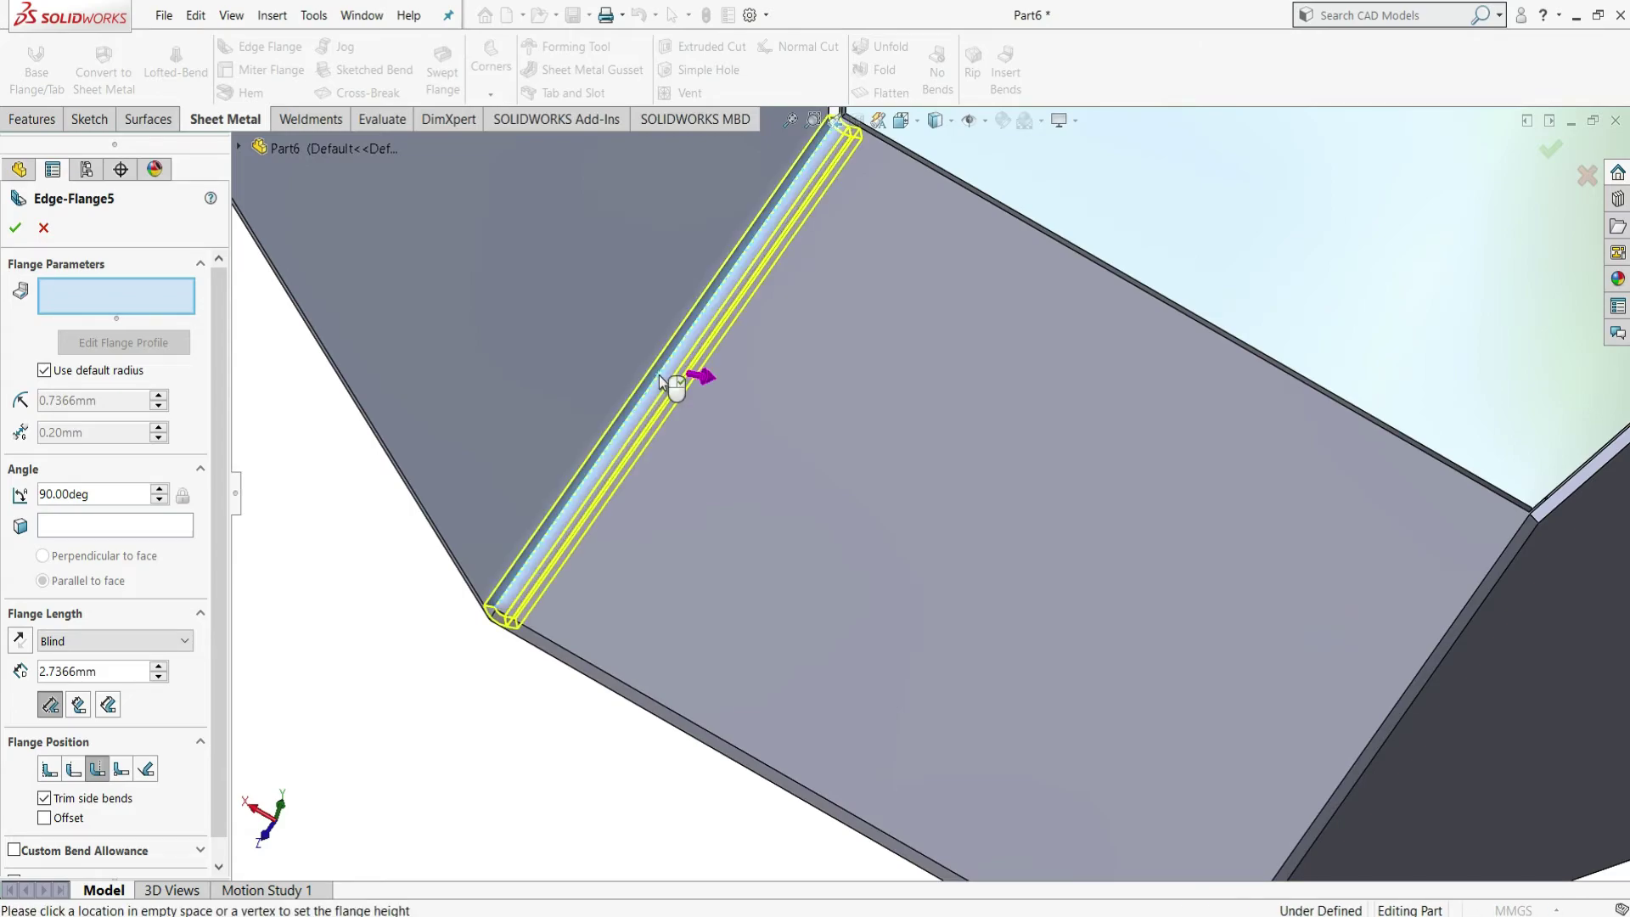
left_click(164, 318)
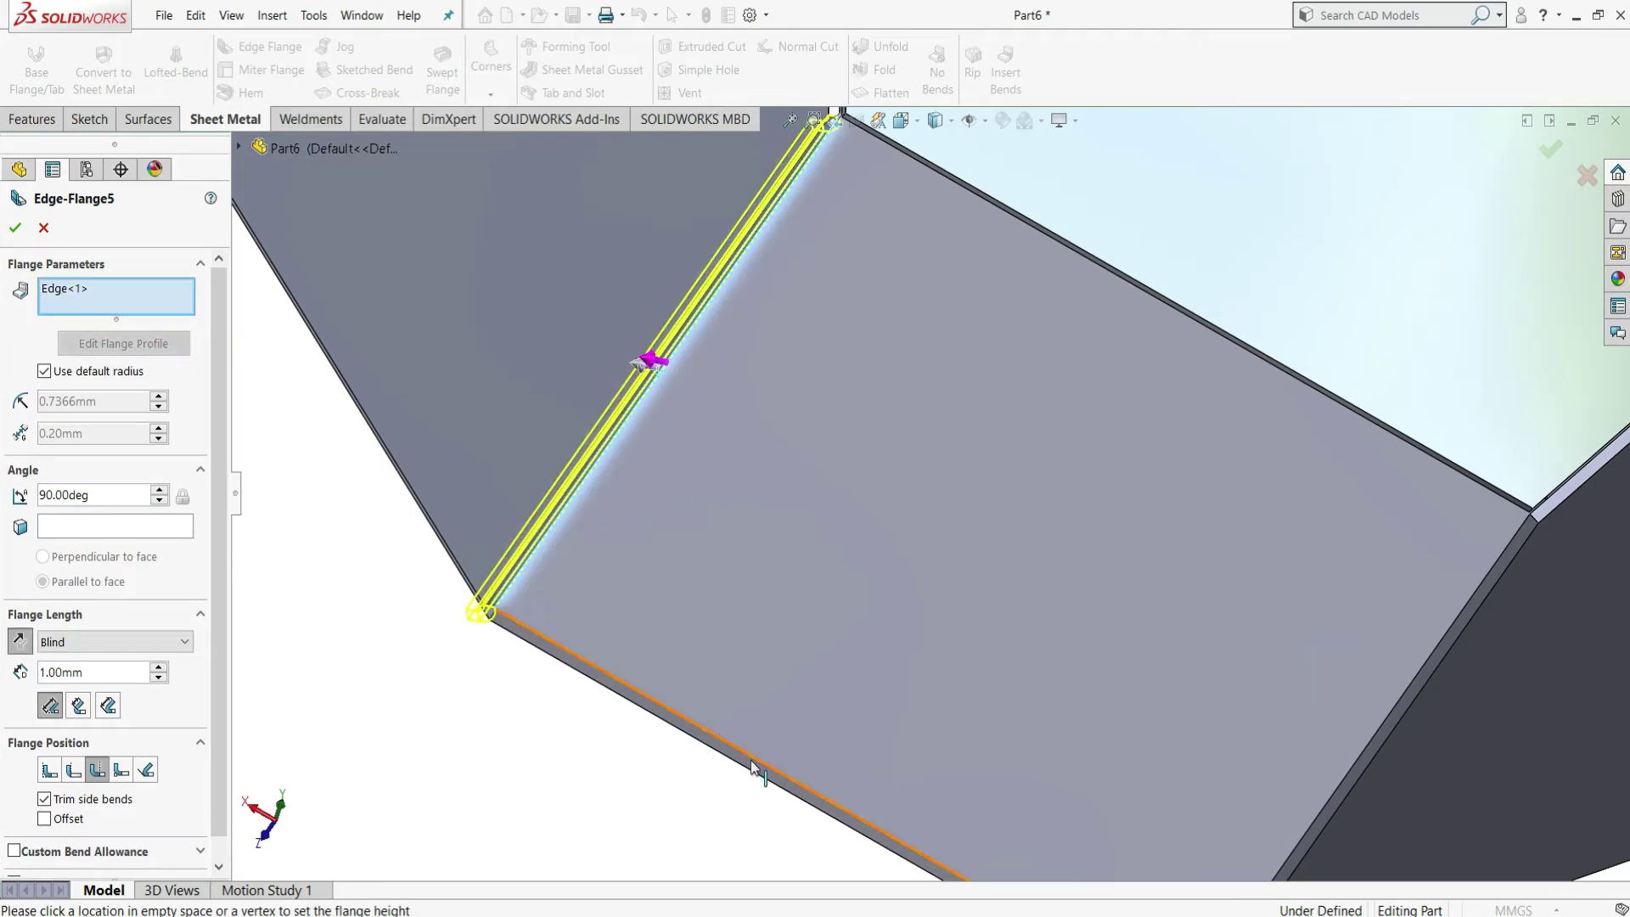
left_click(631, 694)
left_click(874, 728)
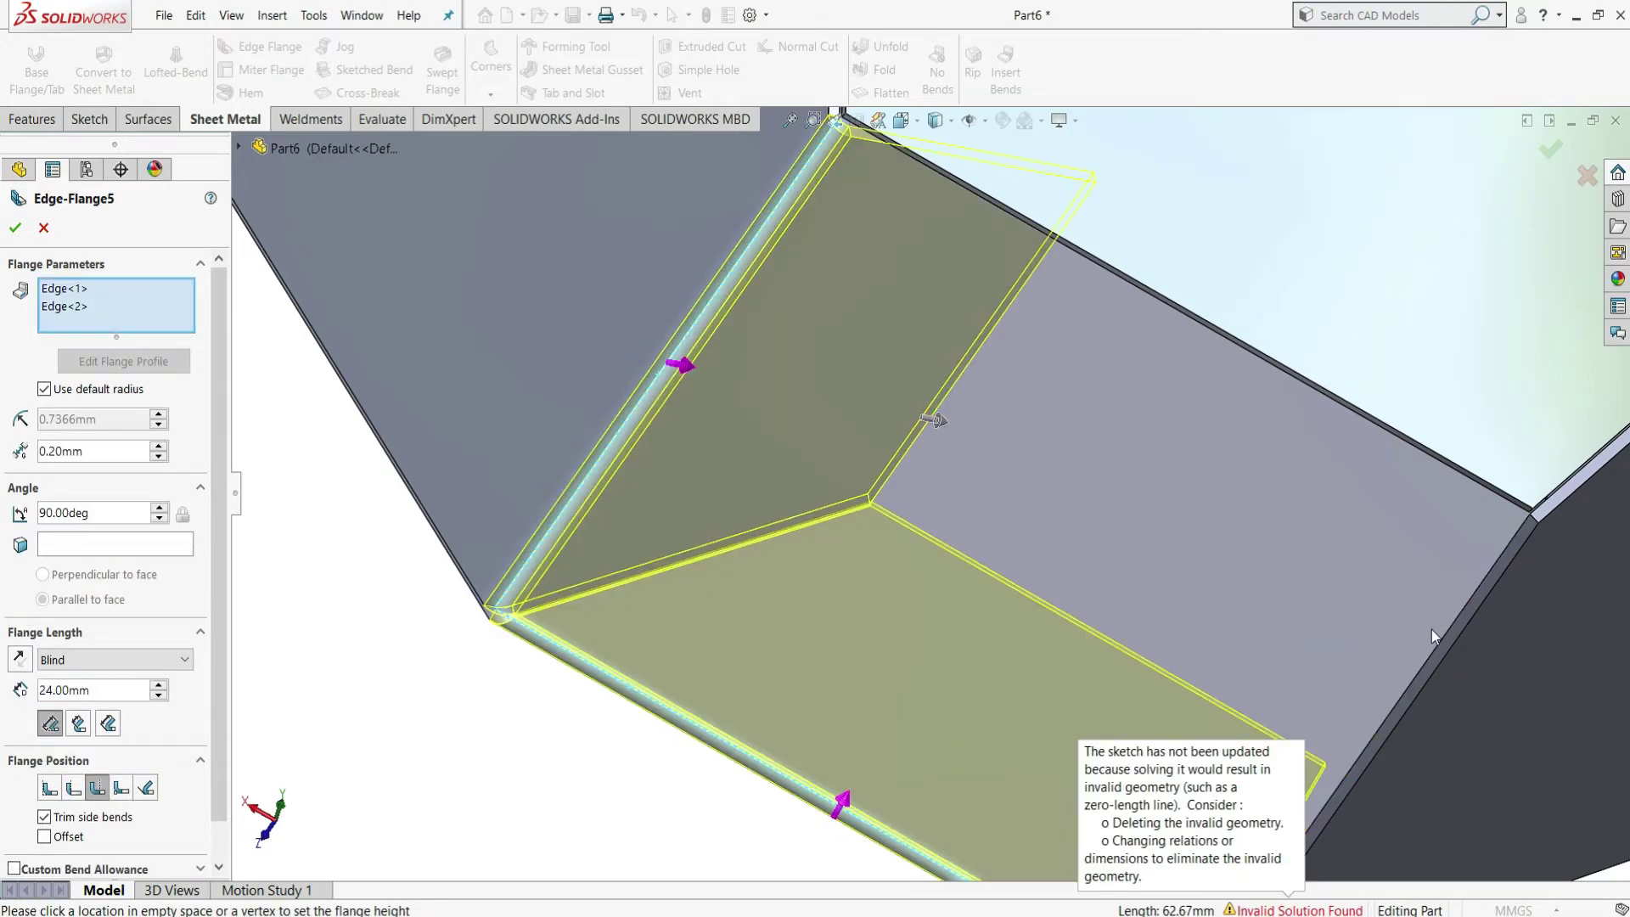
- Add the remaining two edges around the small outlet opening to the edge flange
left_click(1473, 602)
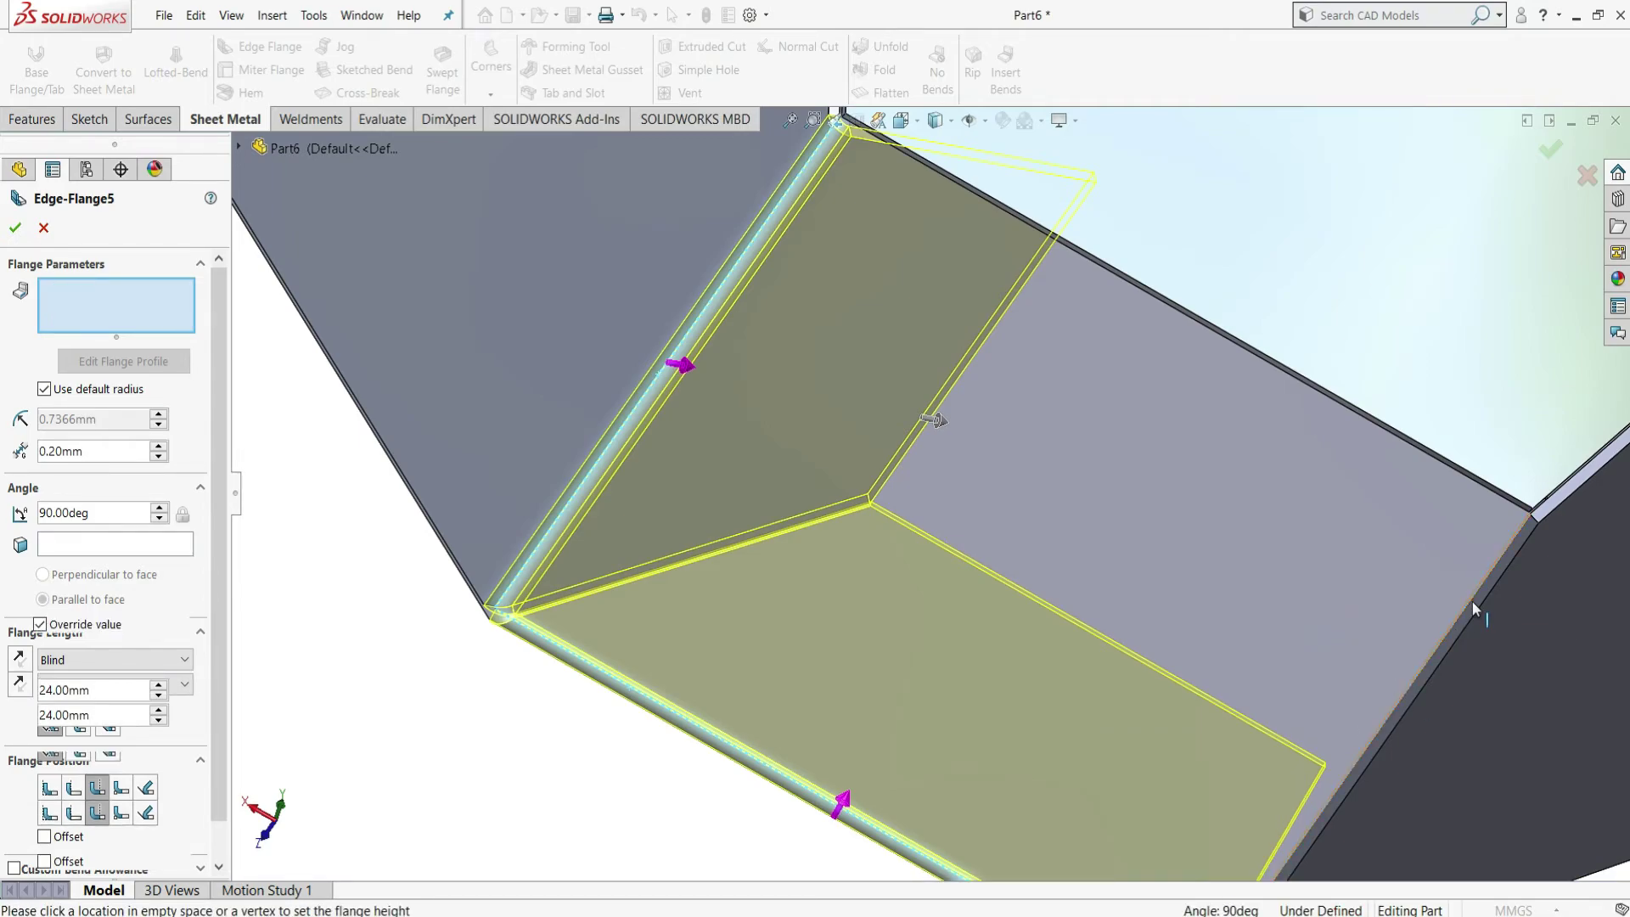
left_click(1471, 591)
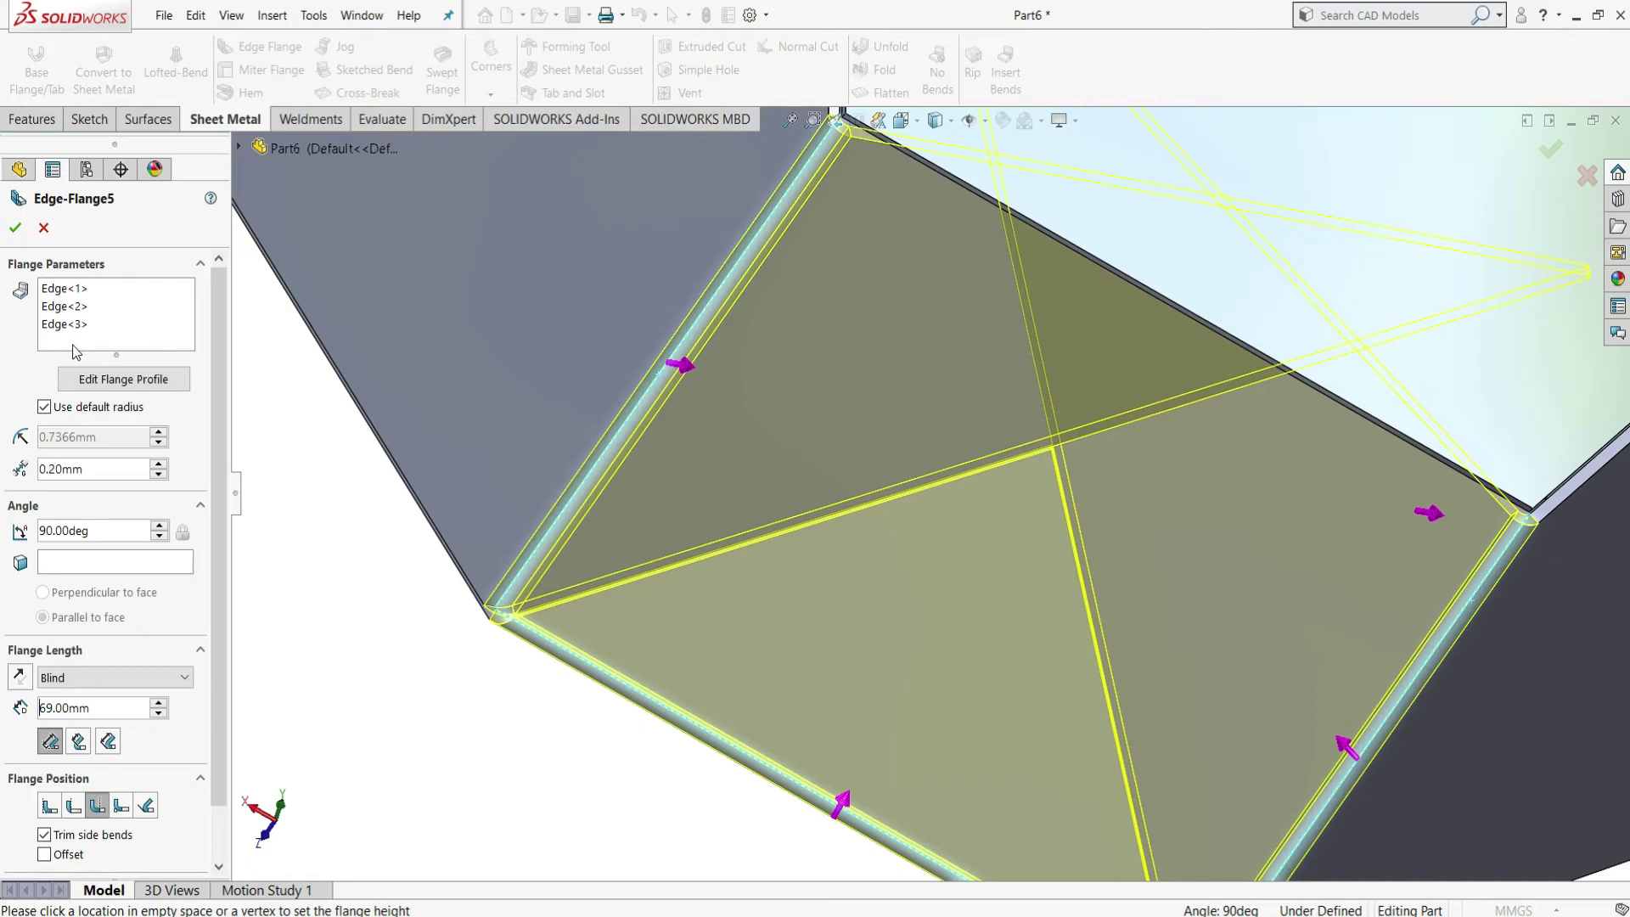
left_click(102, 315)
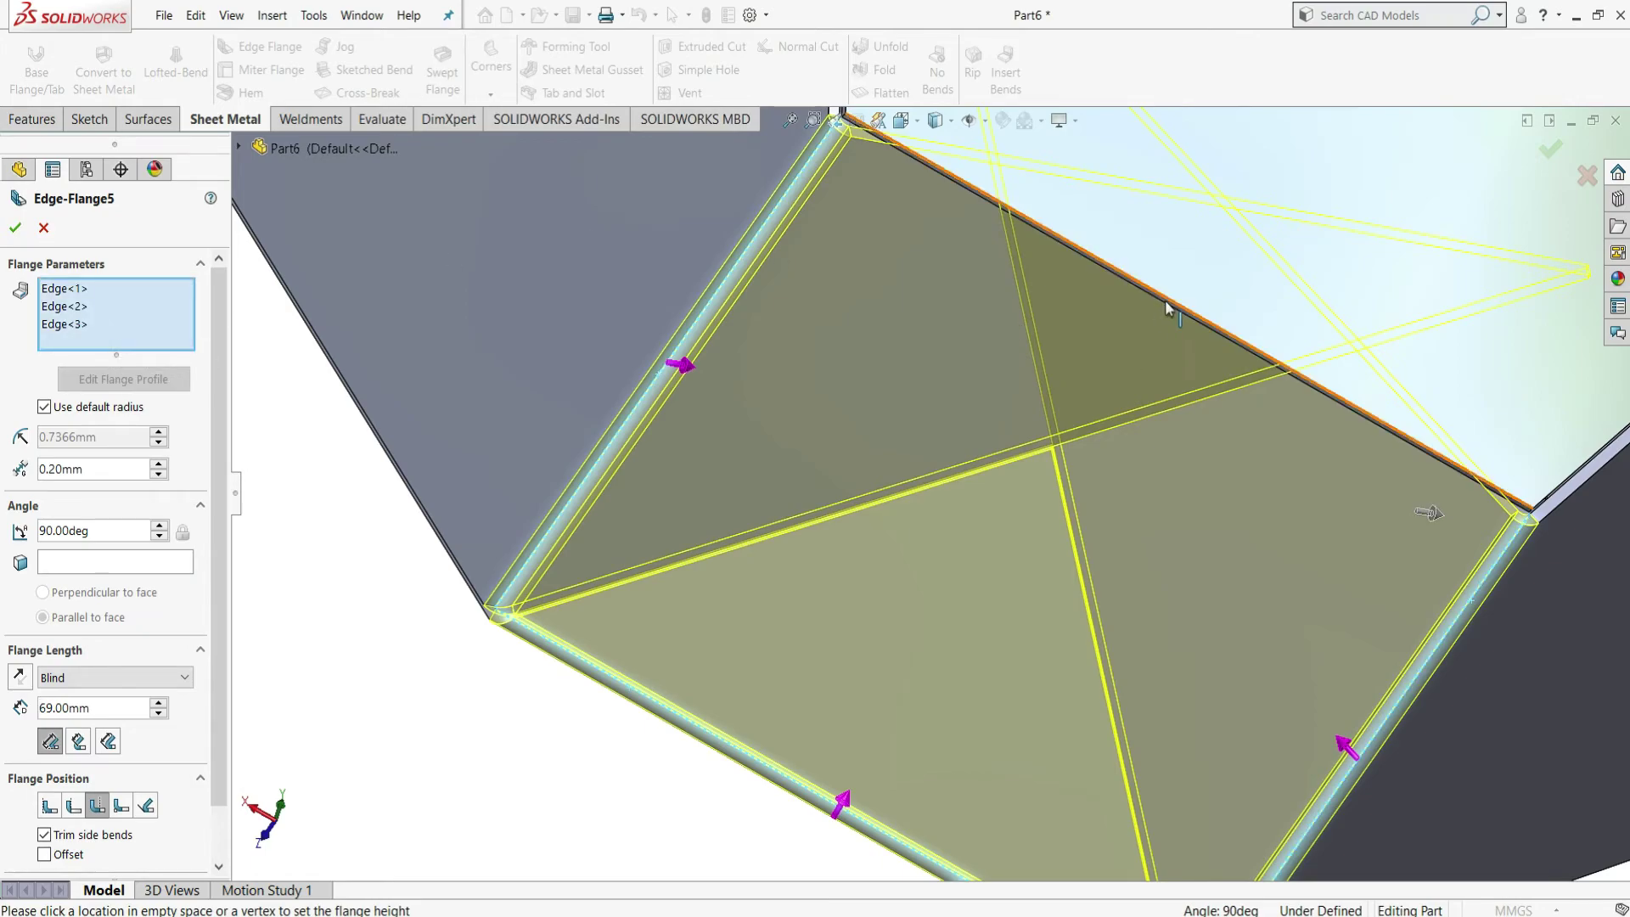
scroll(1168, 313, "down", 5)
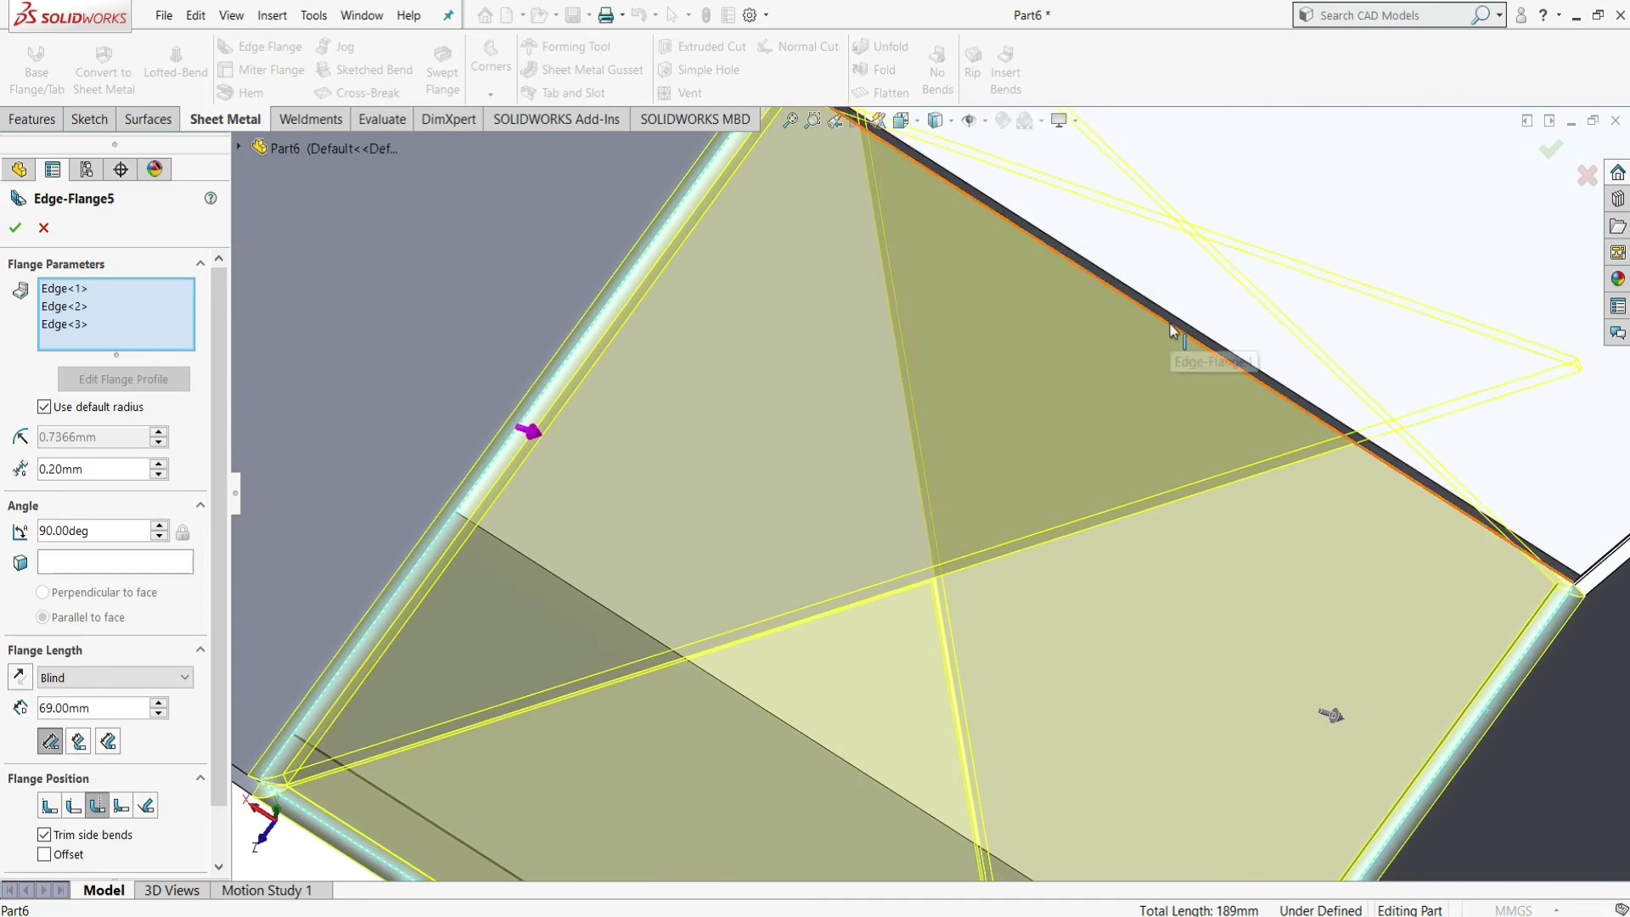
left_click(1170, 330)
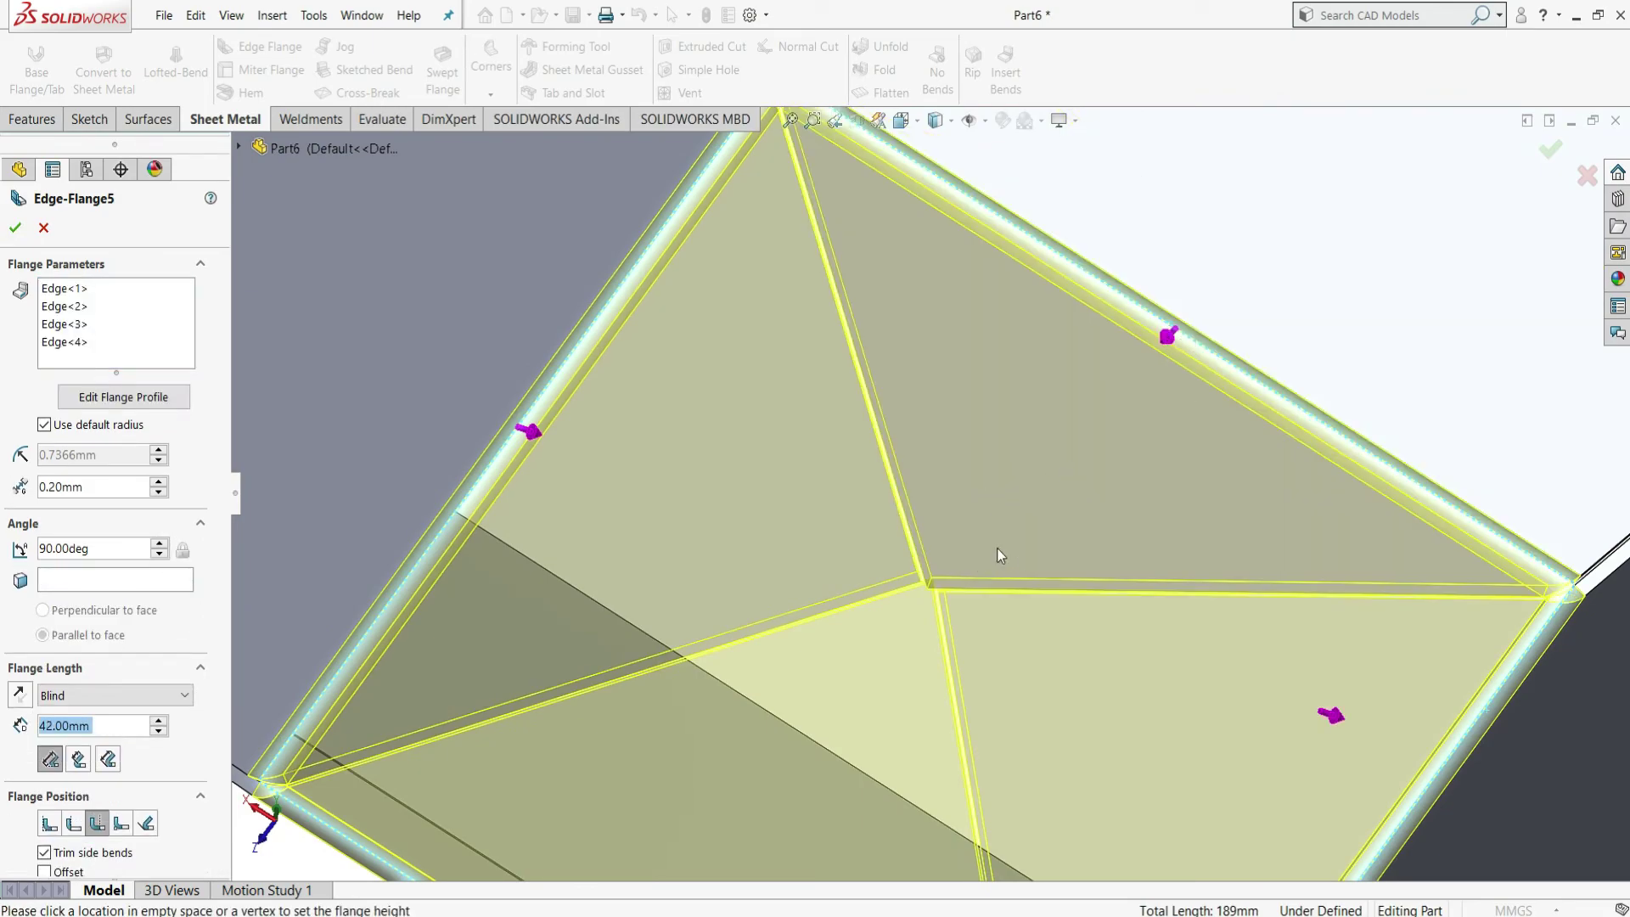
scroll(1076, 616, "up", 4)
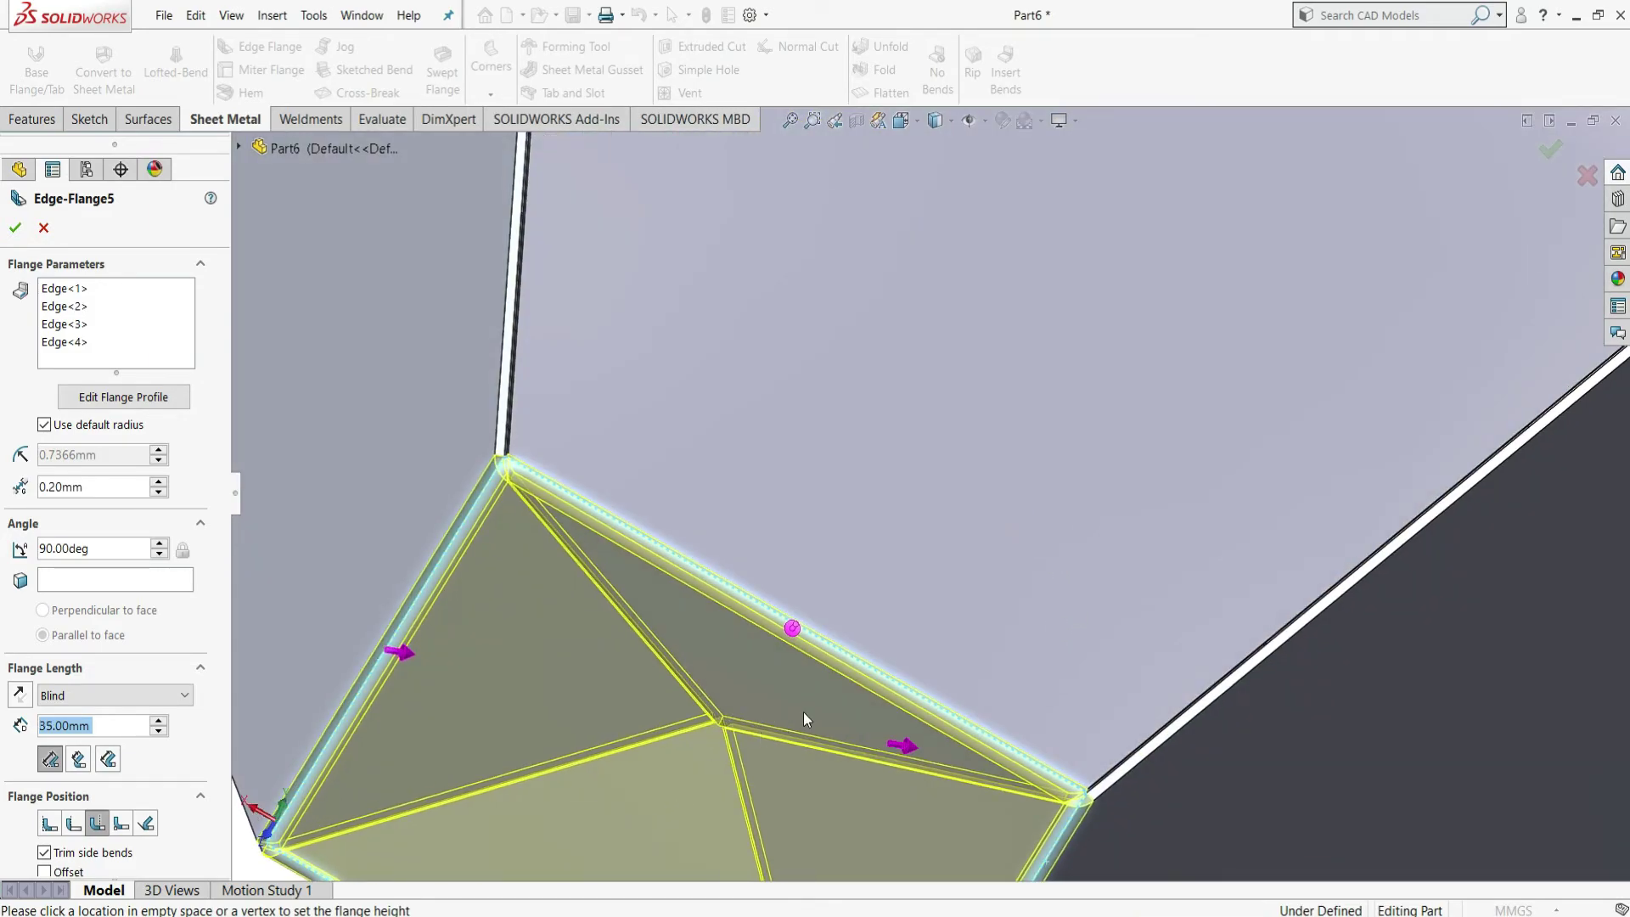
left_click(356, 735)
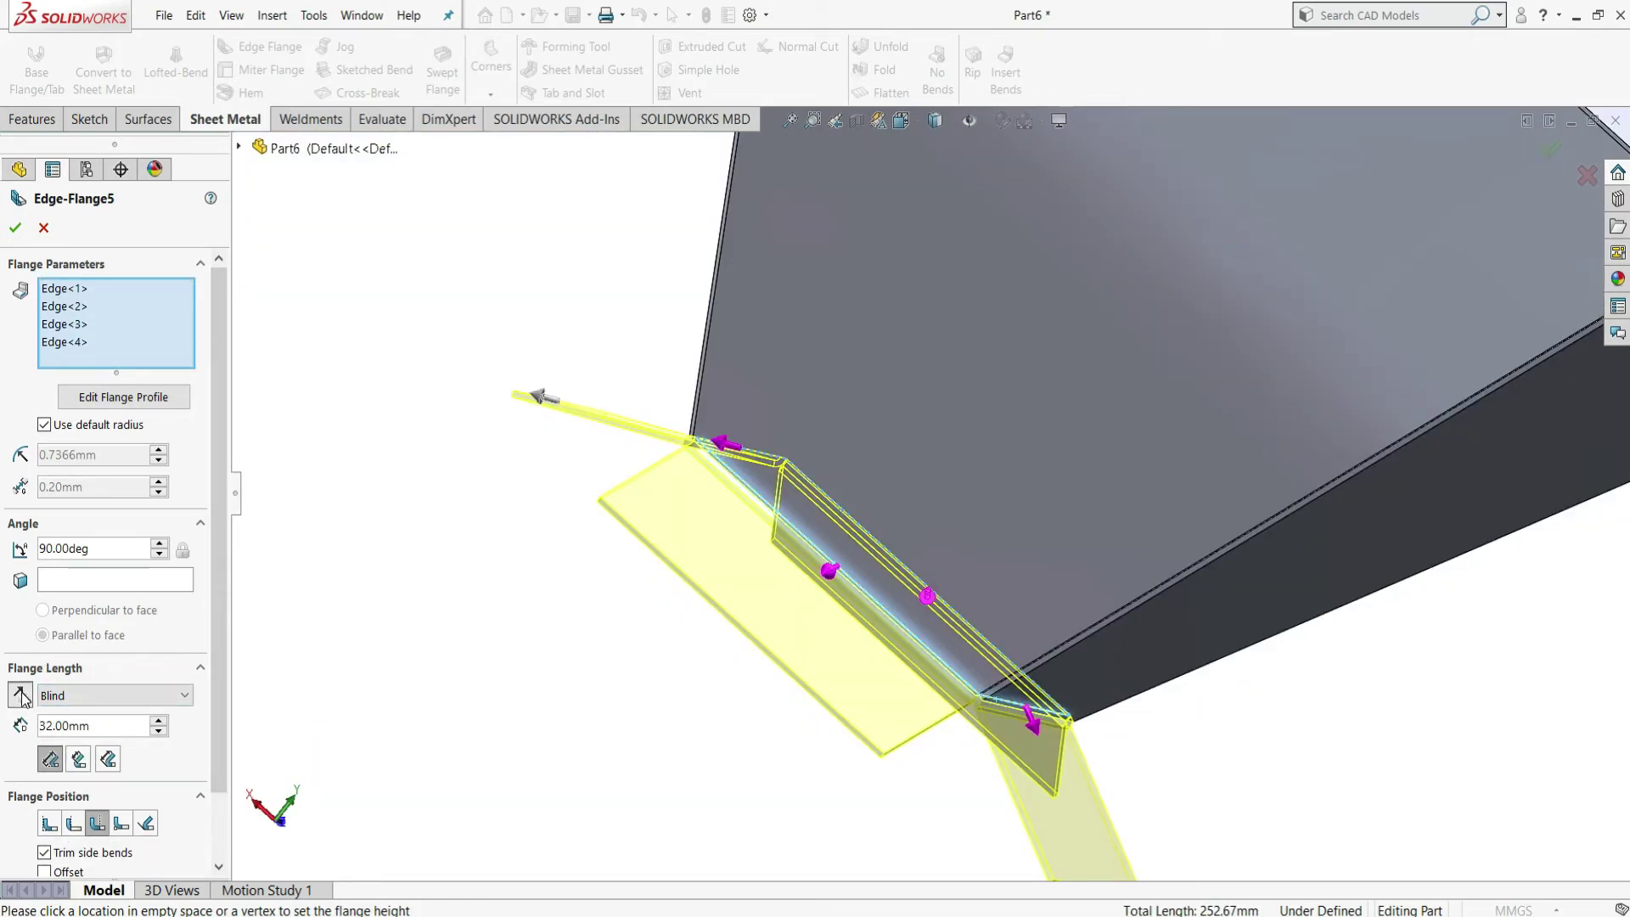
- Reverse the outlet flanges' direction so they extend away from the hopper and set their angle to 25 degrees
left_click(19, 695)
middle_click_drag(890, 483, 787, 498)
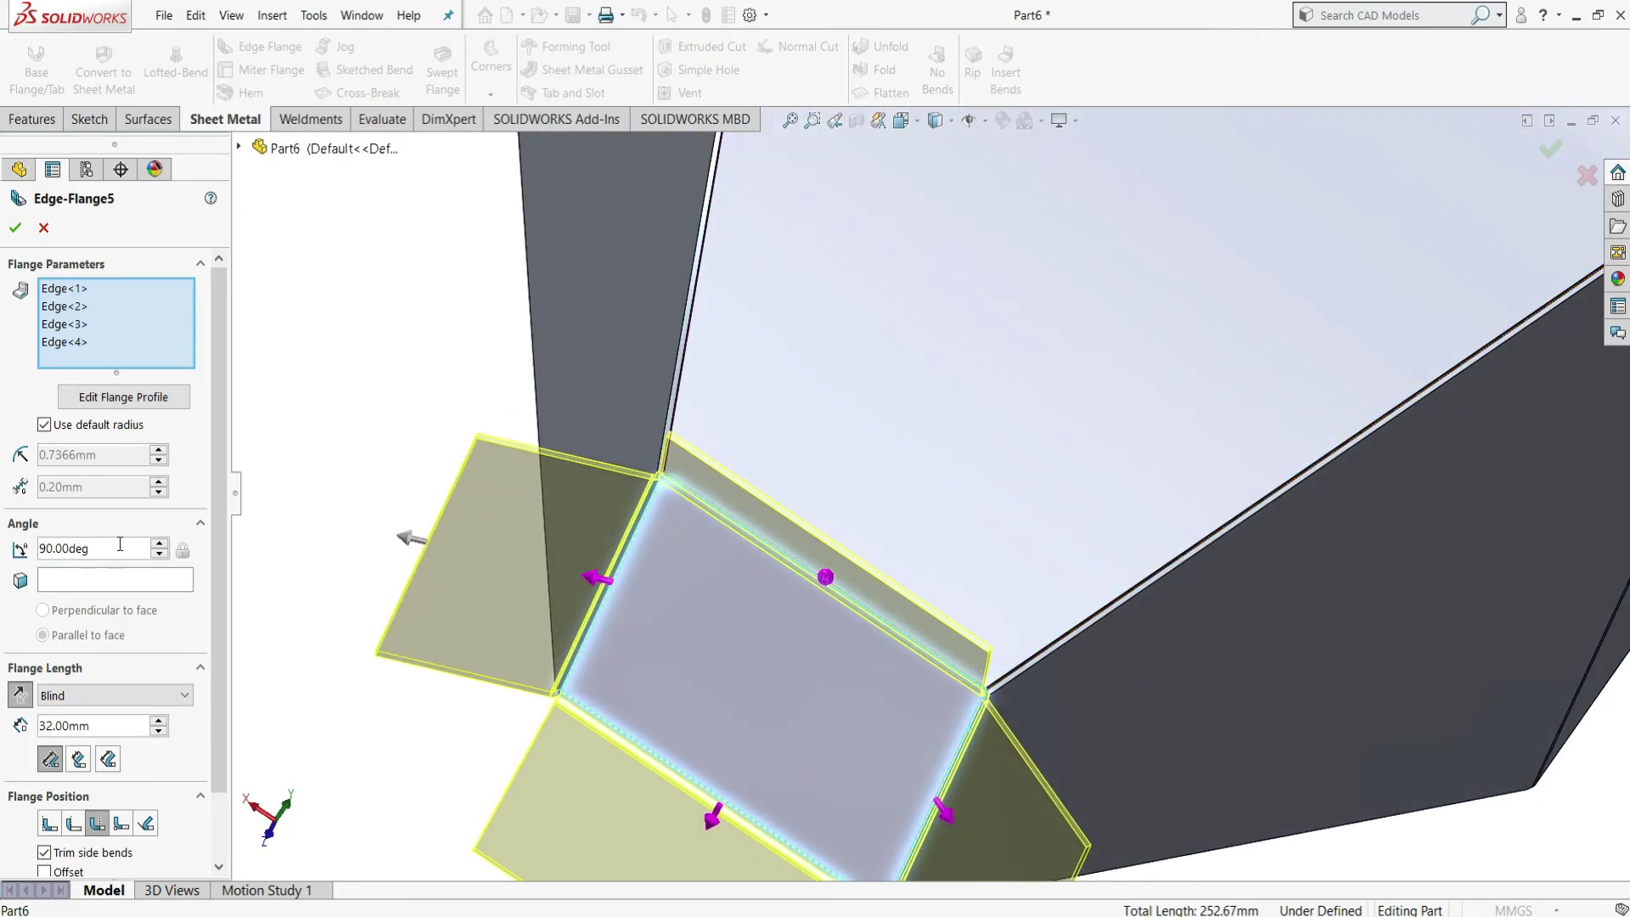
left_click_drag(118, 551, 17, 554)
type("25")
key("Return")
middle_click_drag(790, 382, 385, 542)
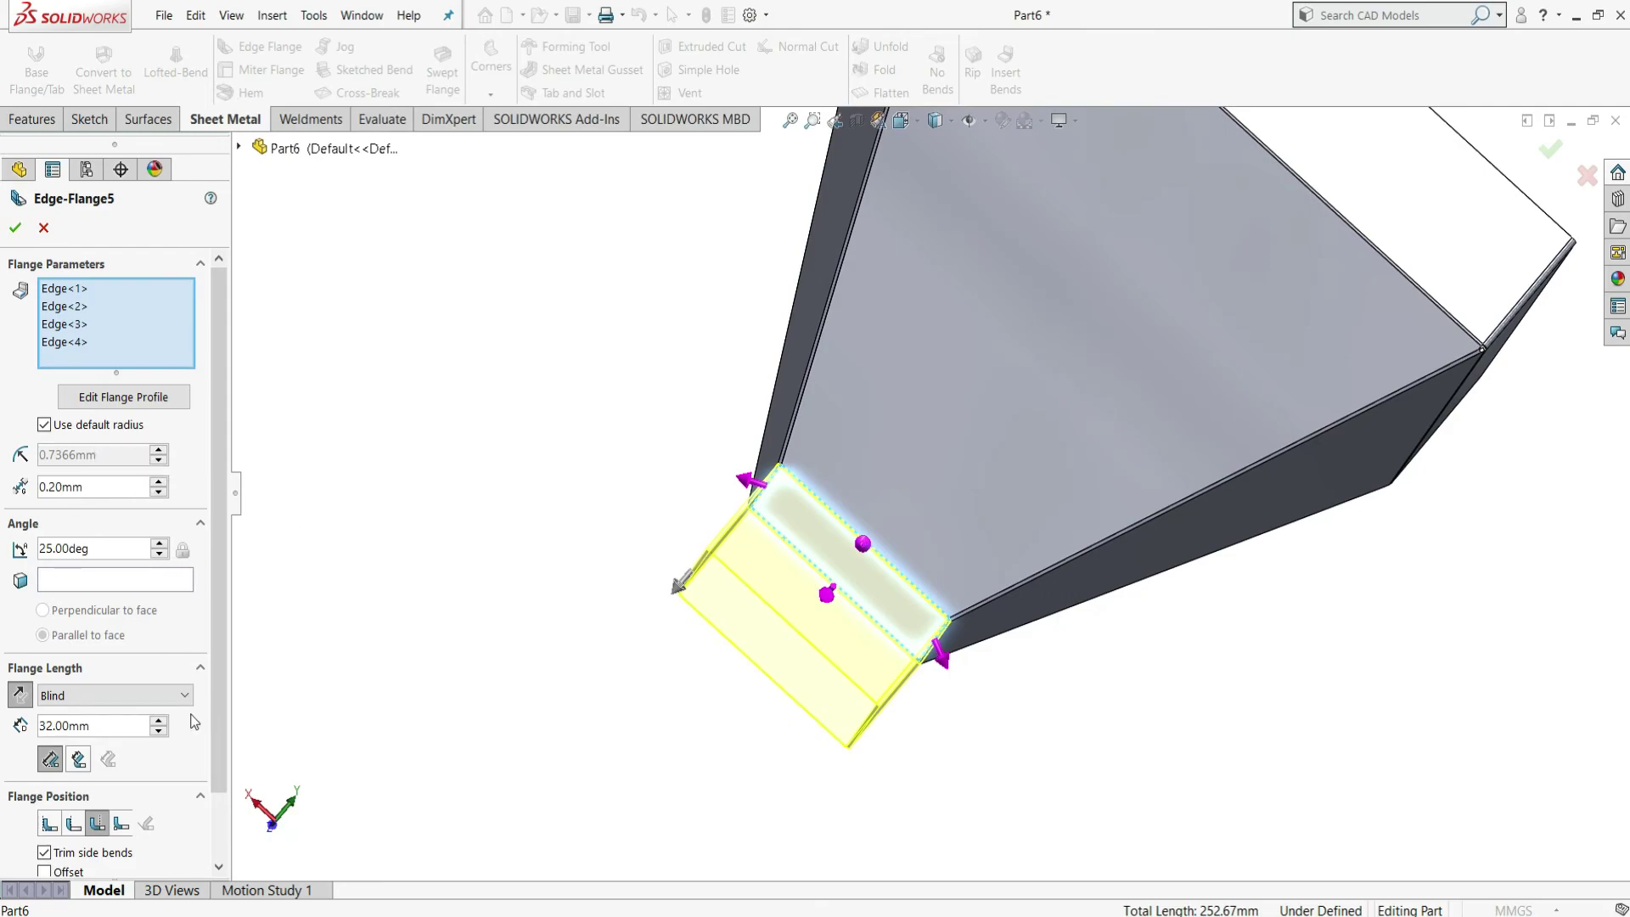
- Set the outlet flanges' length to 35 mm and create the four-sided edge flange
scroll(220, 619, "down", 2)
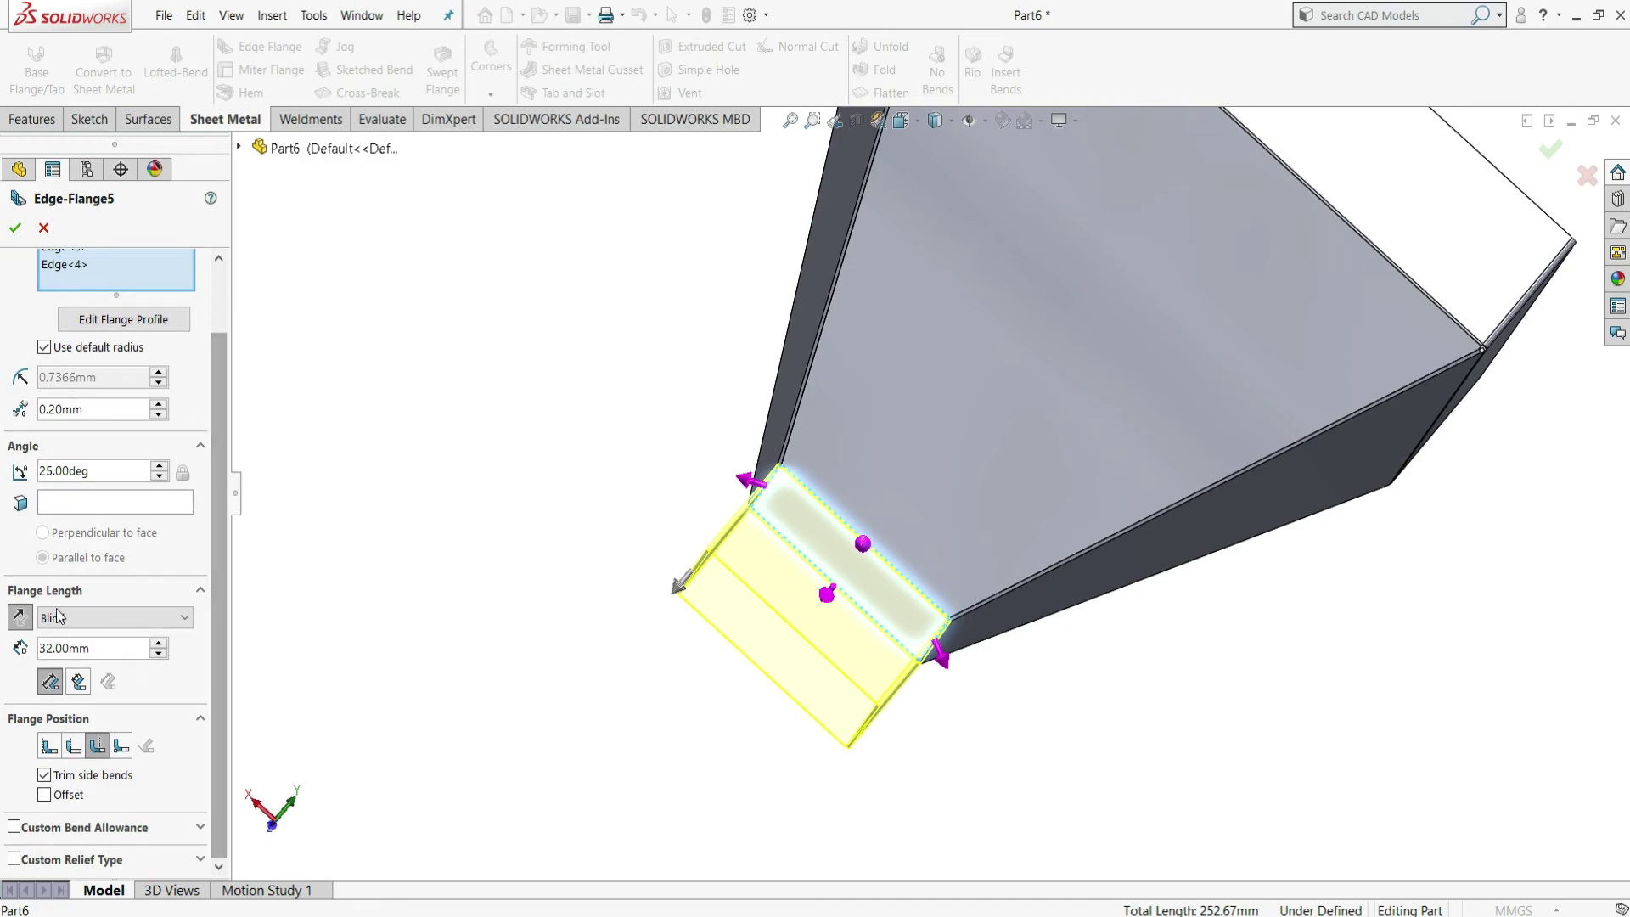
left_click_drag(105, 647, 28, 656)
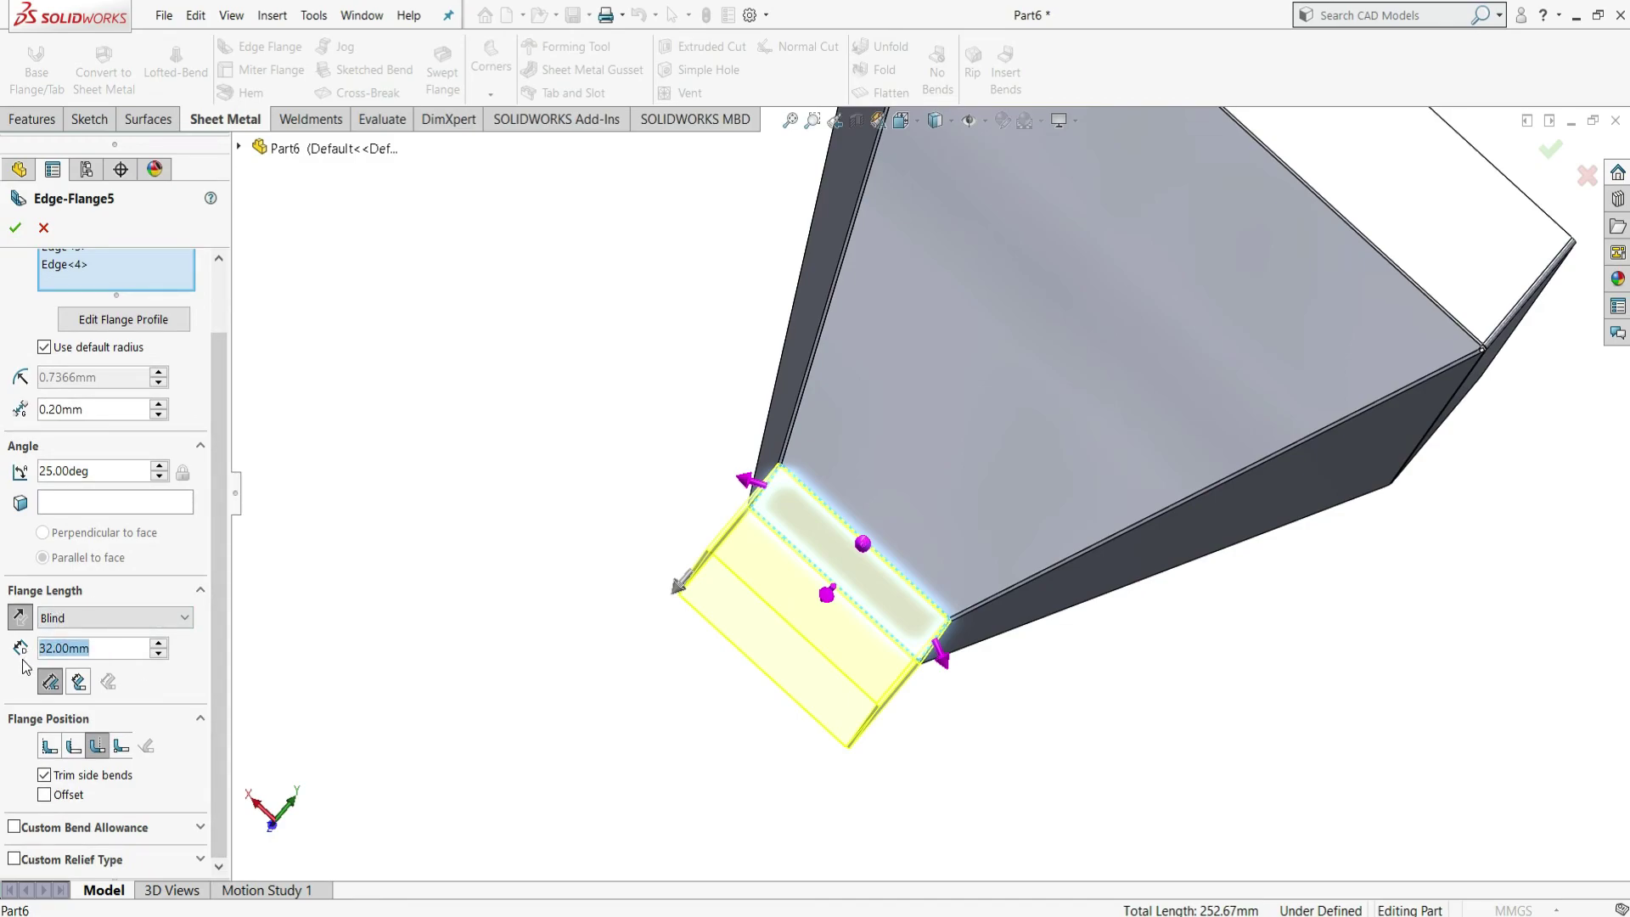
type("35")
key("Return")
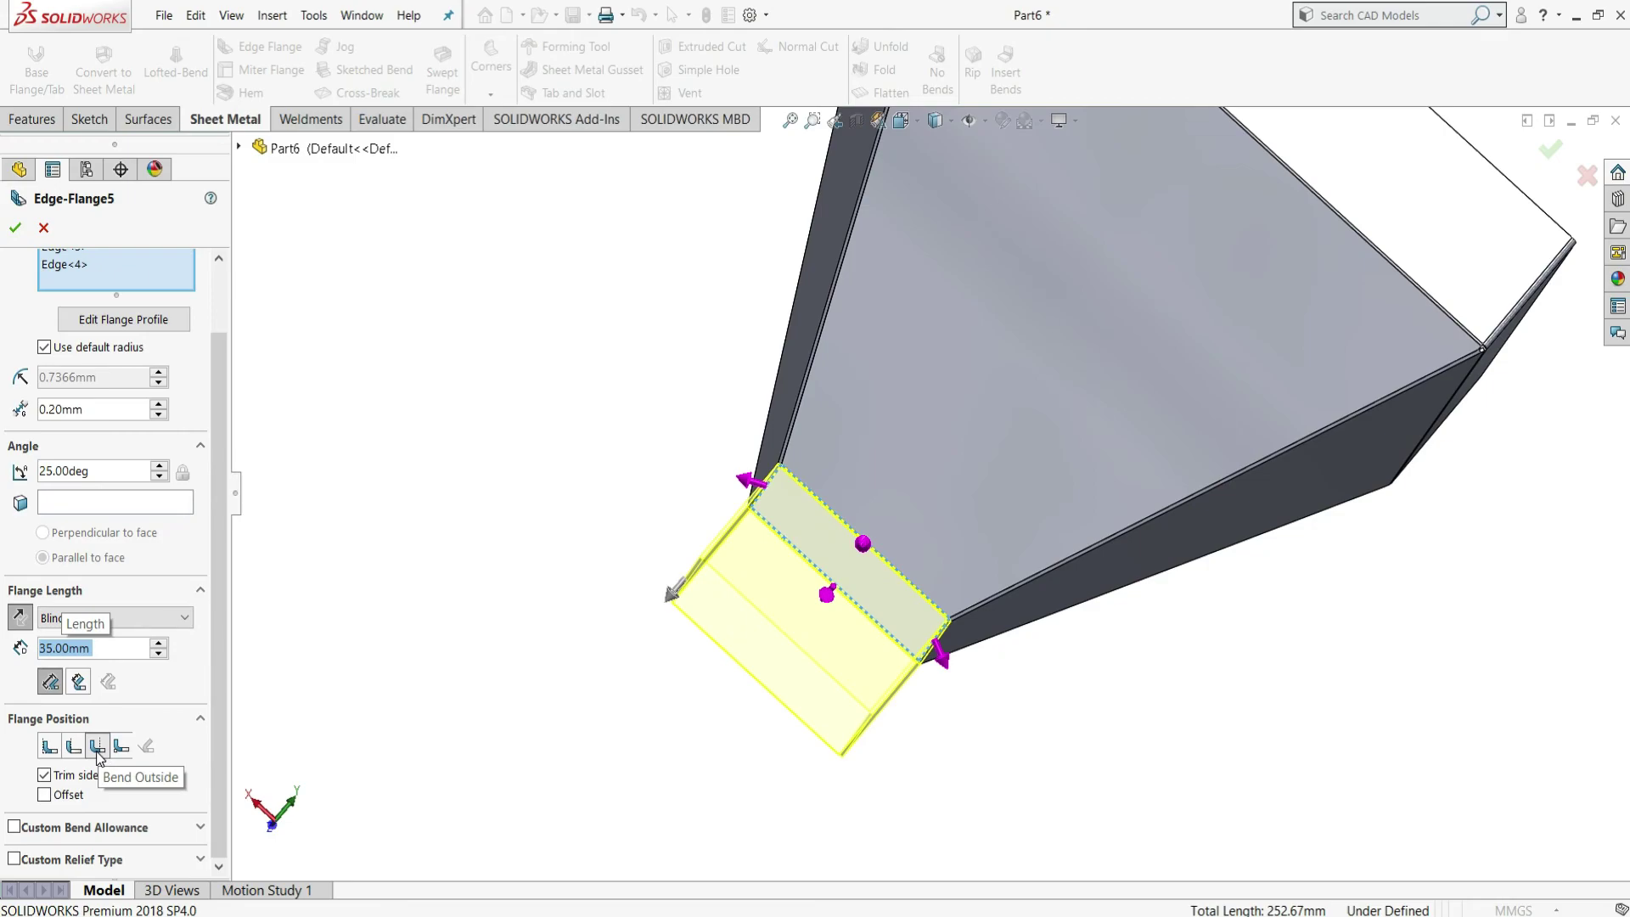
left_click(15, 227)
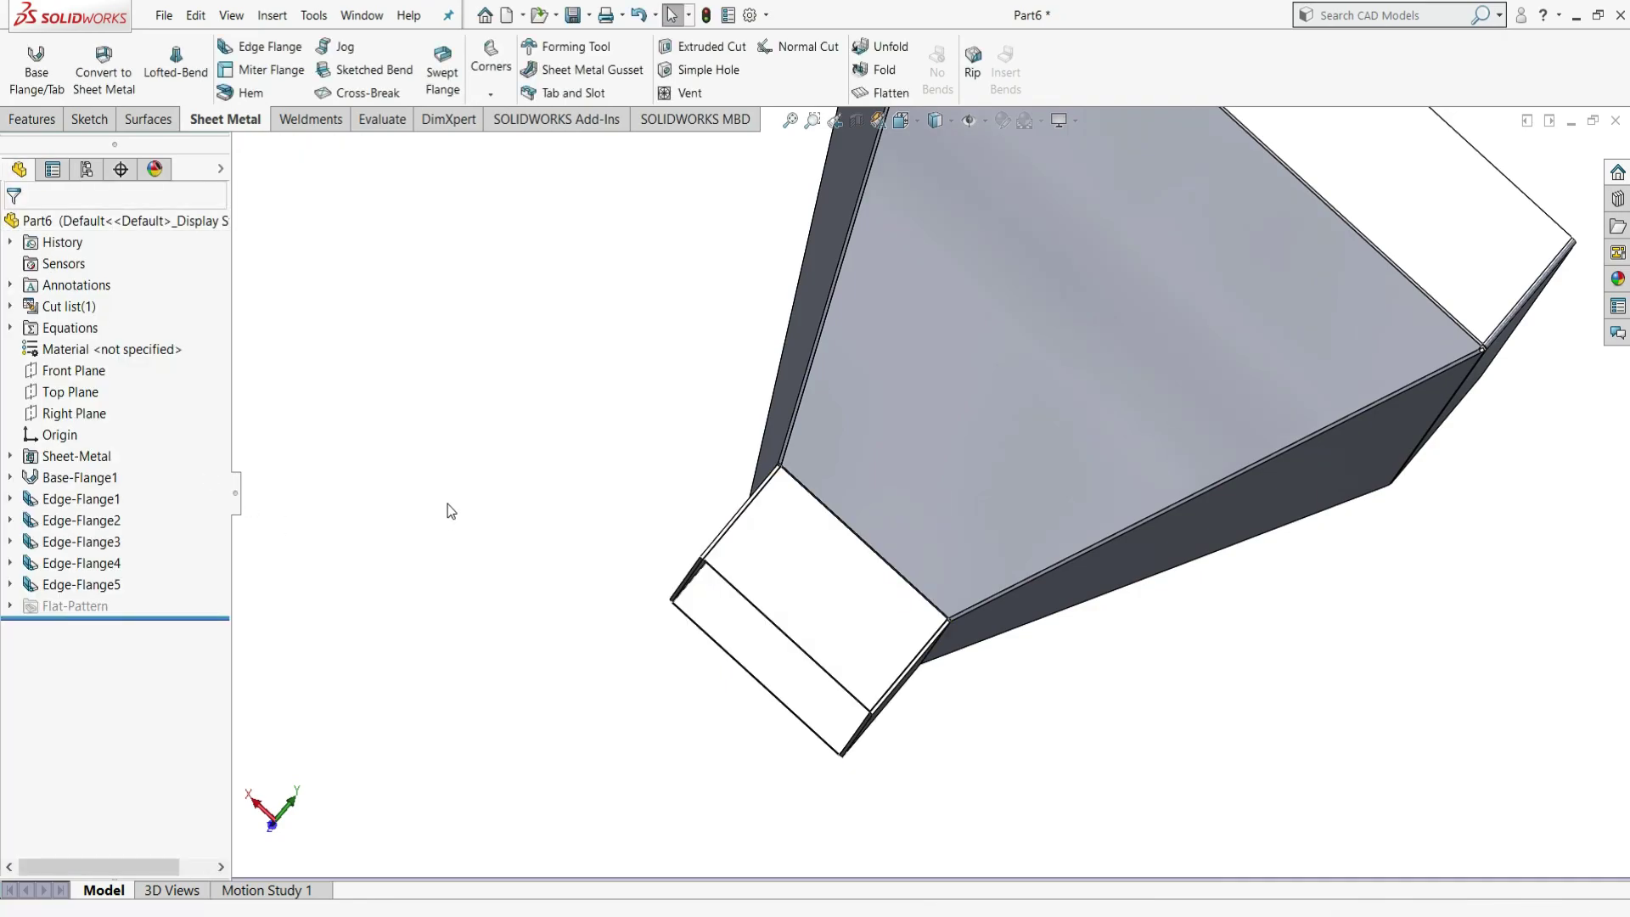
- Inspect the corner seams at the hopper outlet, and flatten the hooper 2 part to examine its unfolded pattern
middle_click_drag(1150, 469, 1220, 600)
scroll(834, 565, "down", 6)
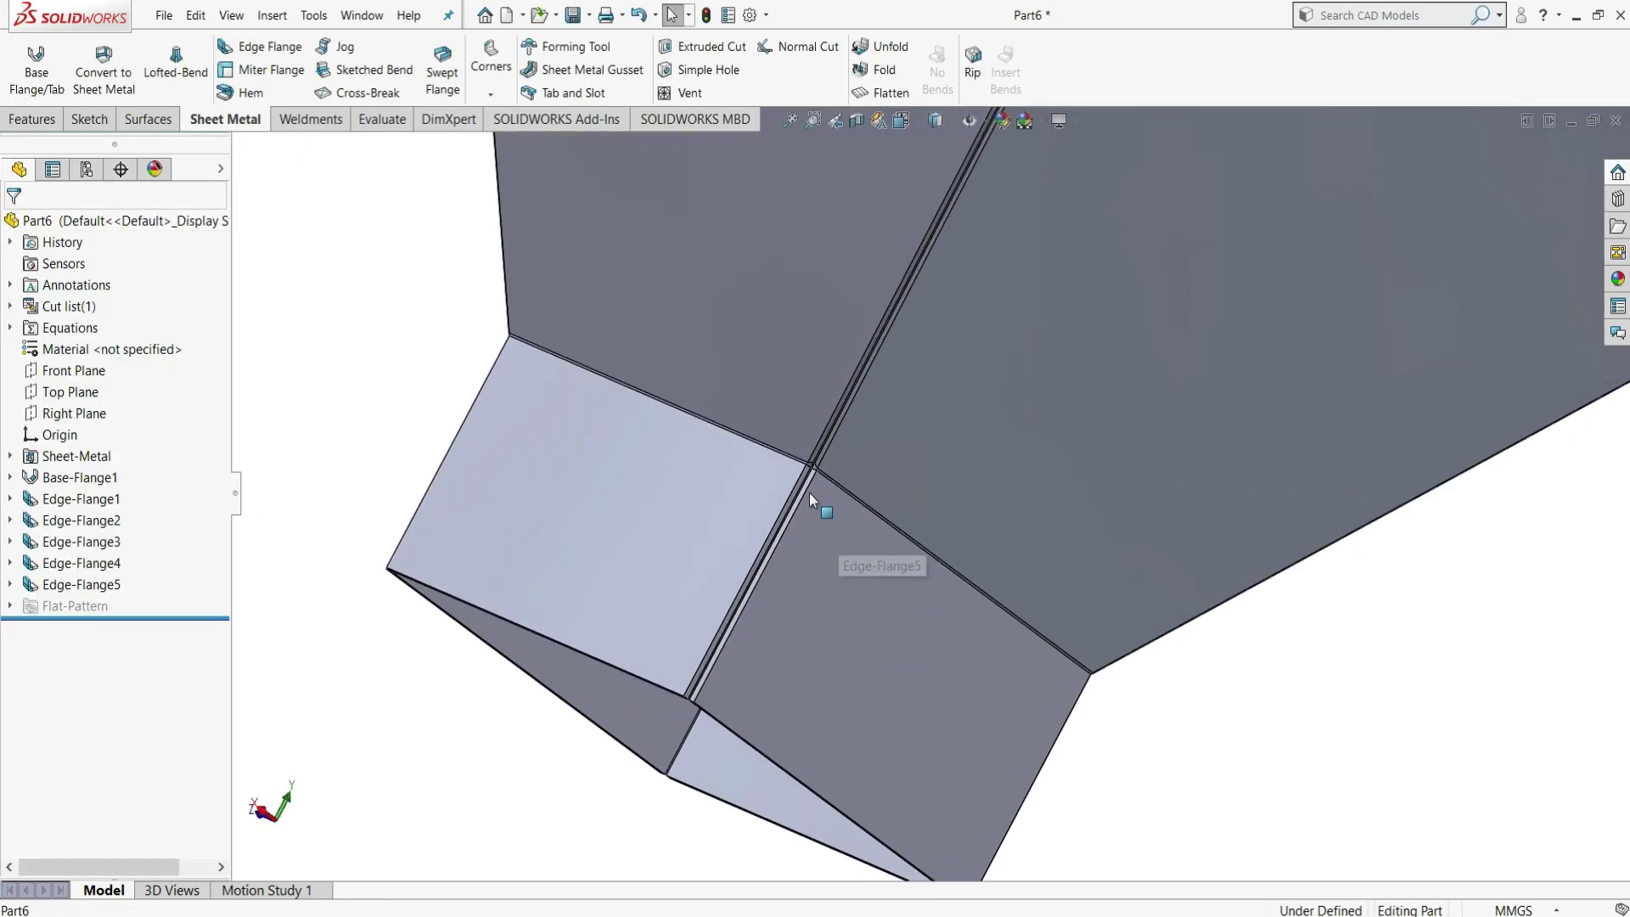
scroll(856, 467, "down", 3)
scroll(858, 471, "up", 4)
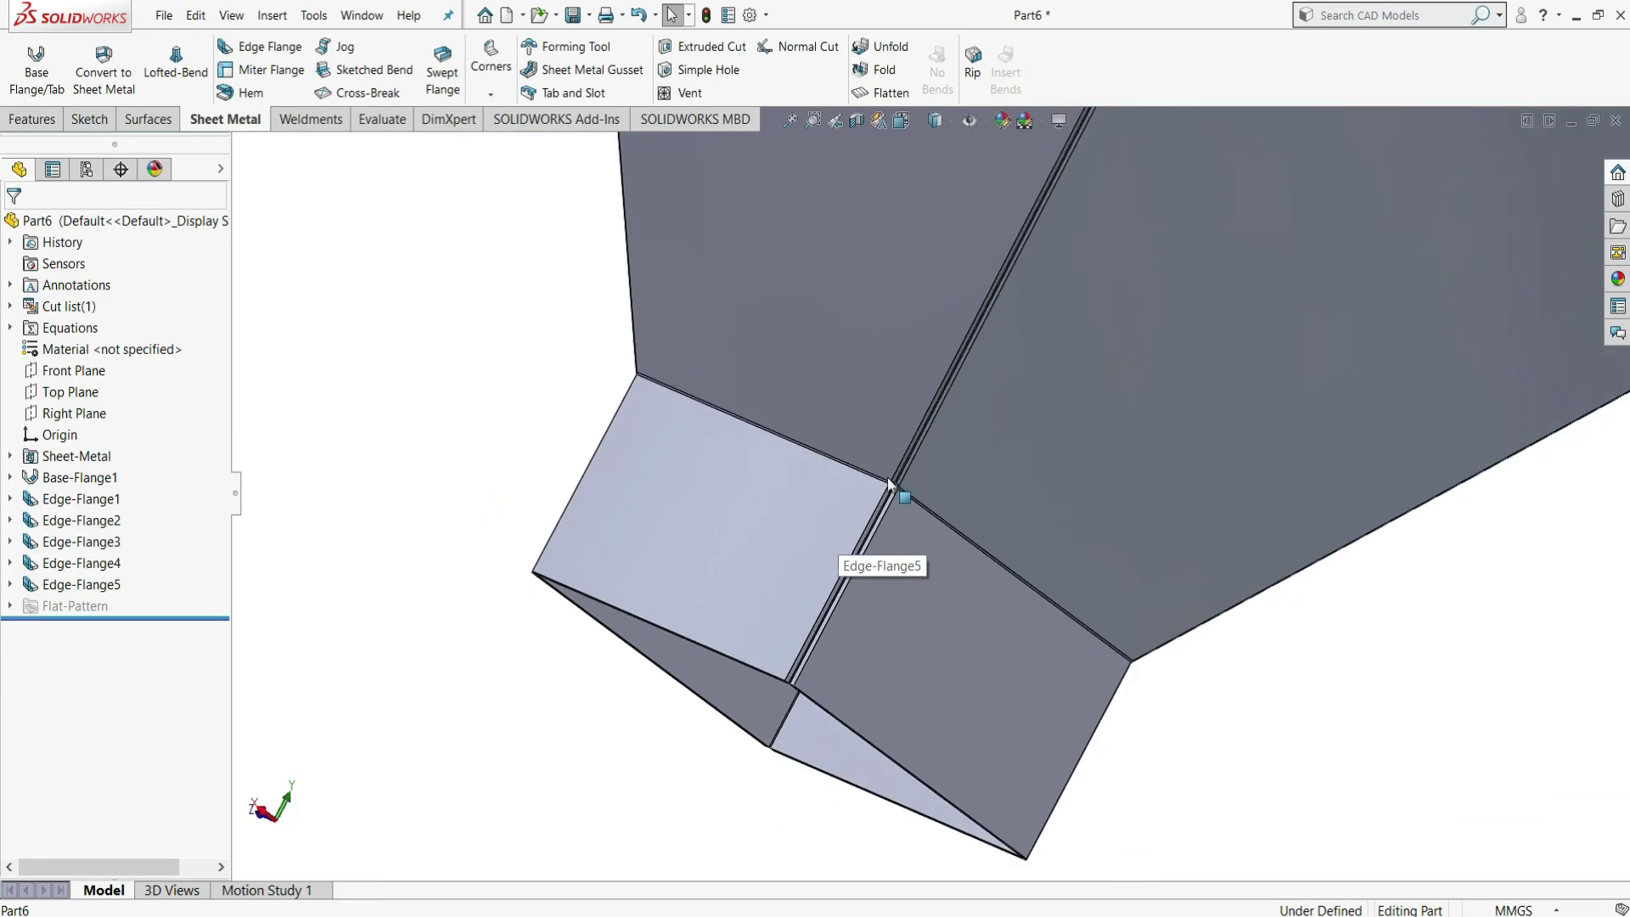
scroll(883, 510, "up", 4)
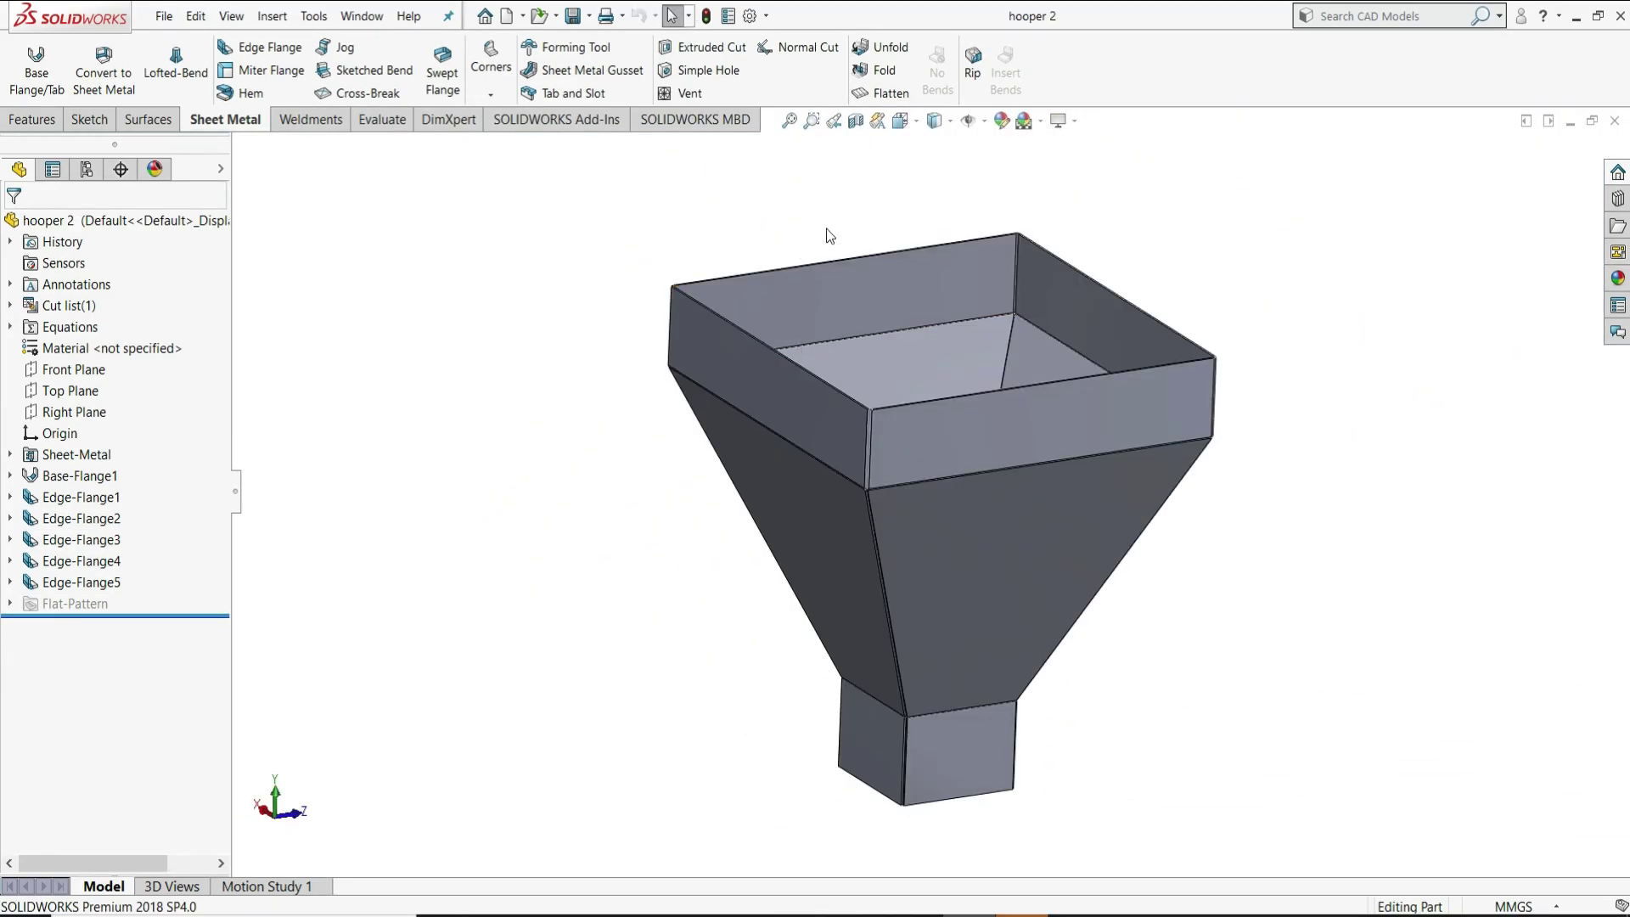
left_click(868, 92)
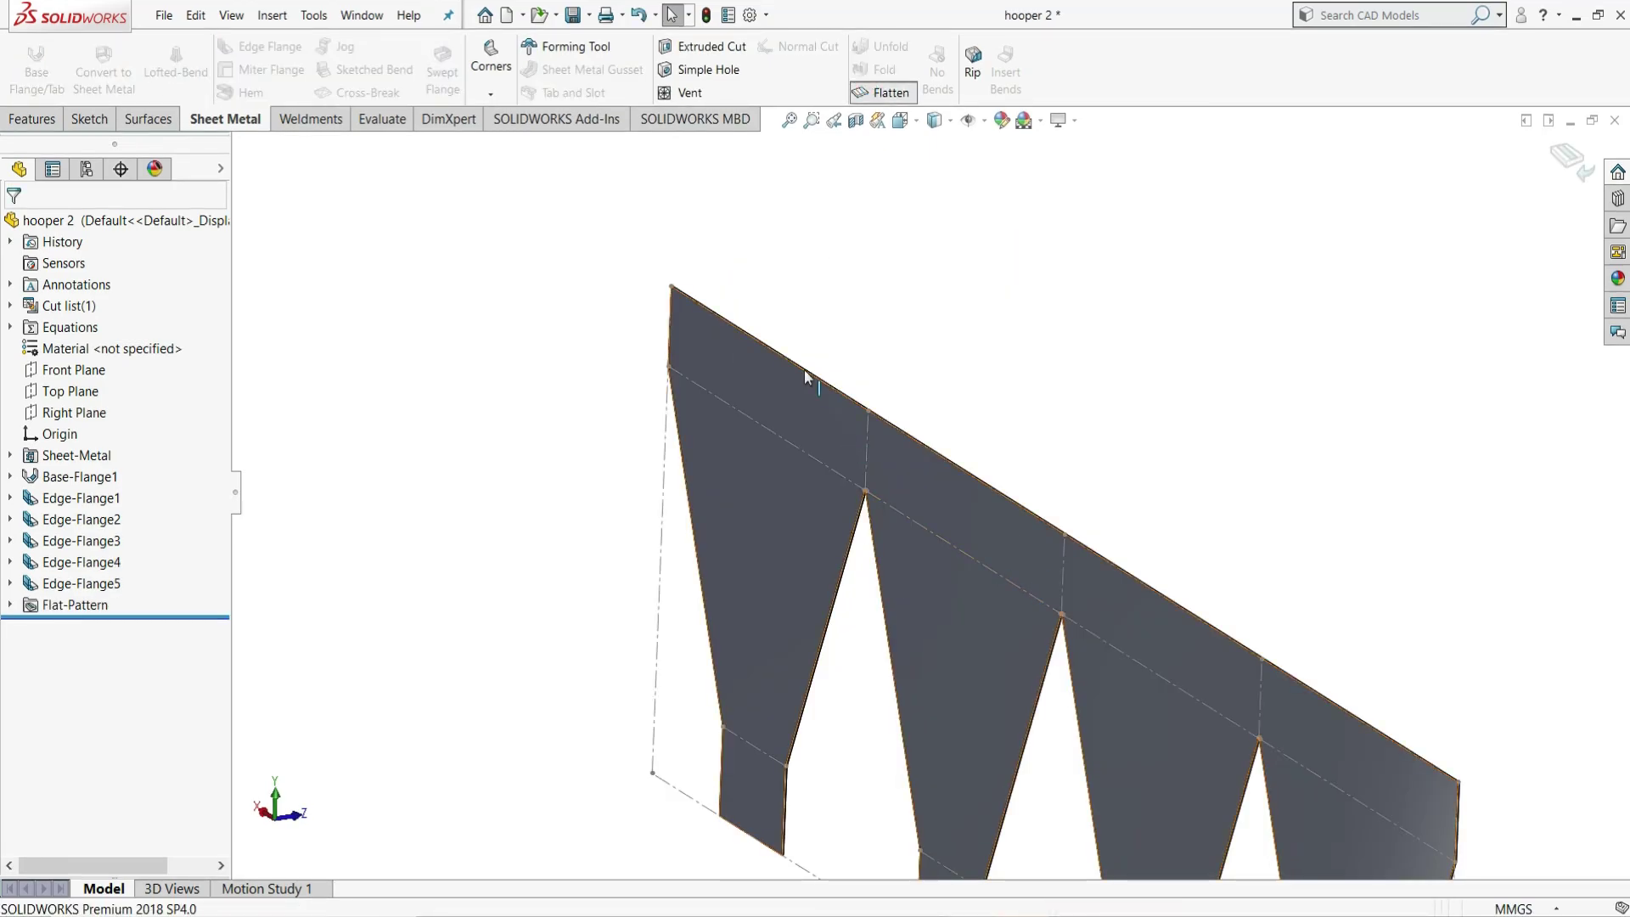
middle_click_drag(1227, 679, 1299, 626)
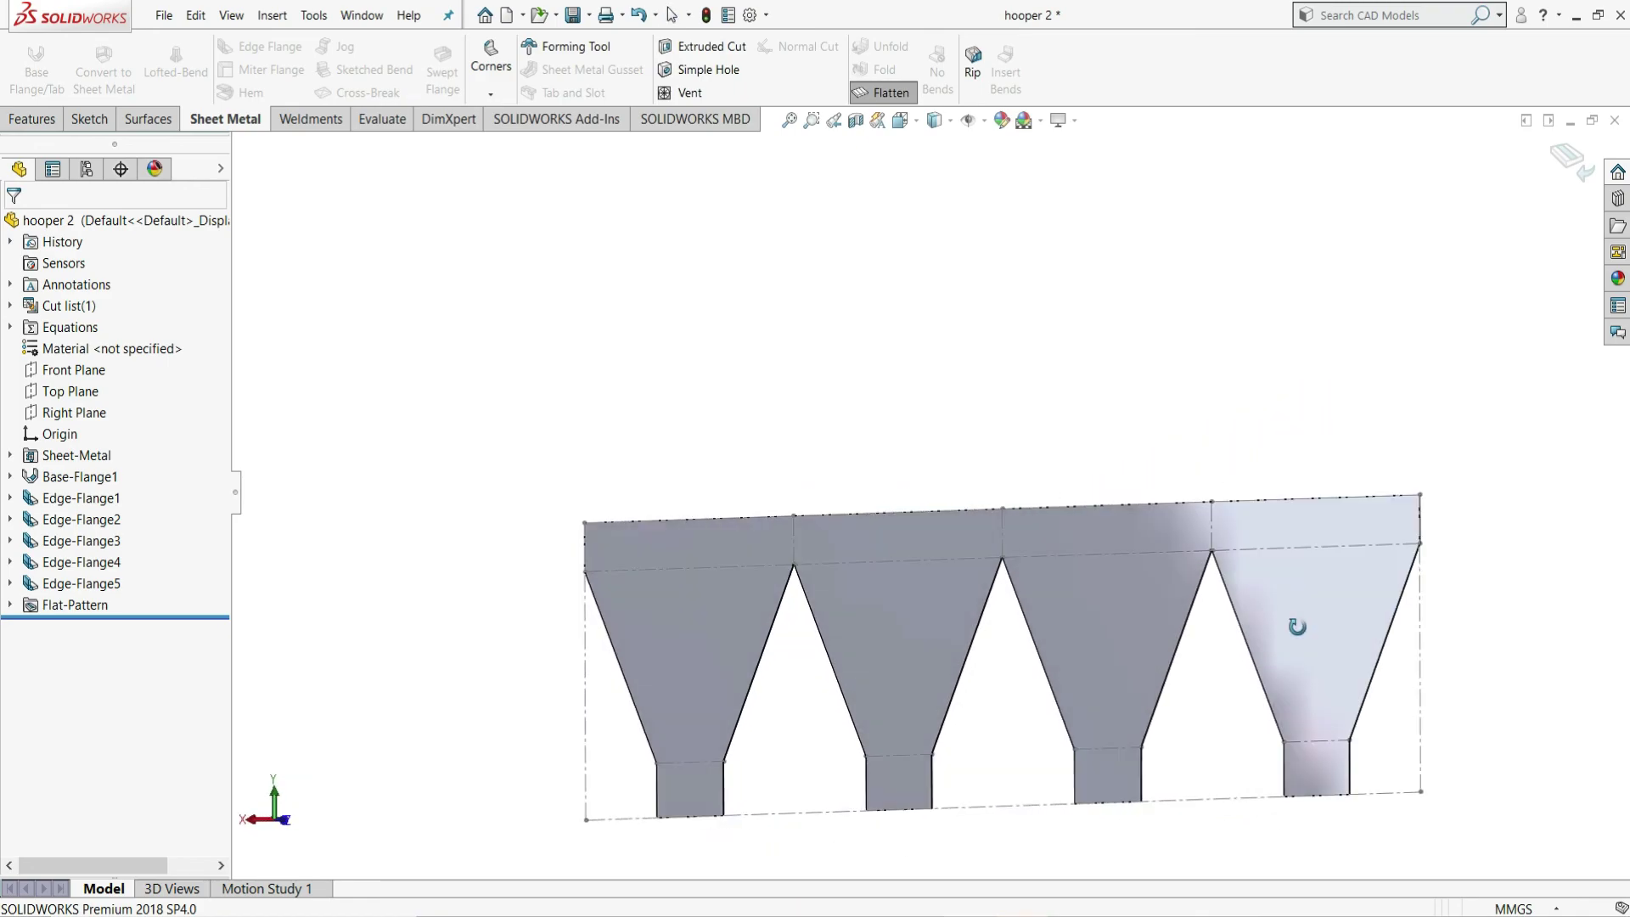
scroll(1132, 659, "down", 1)
scroll(1132, 626, "up", 1)
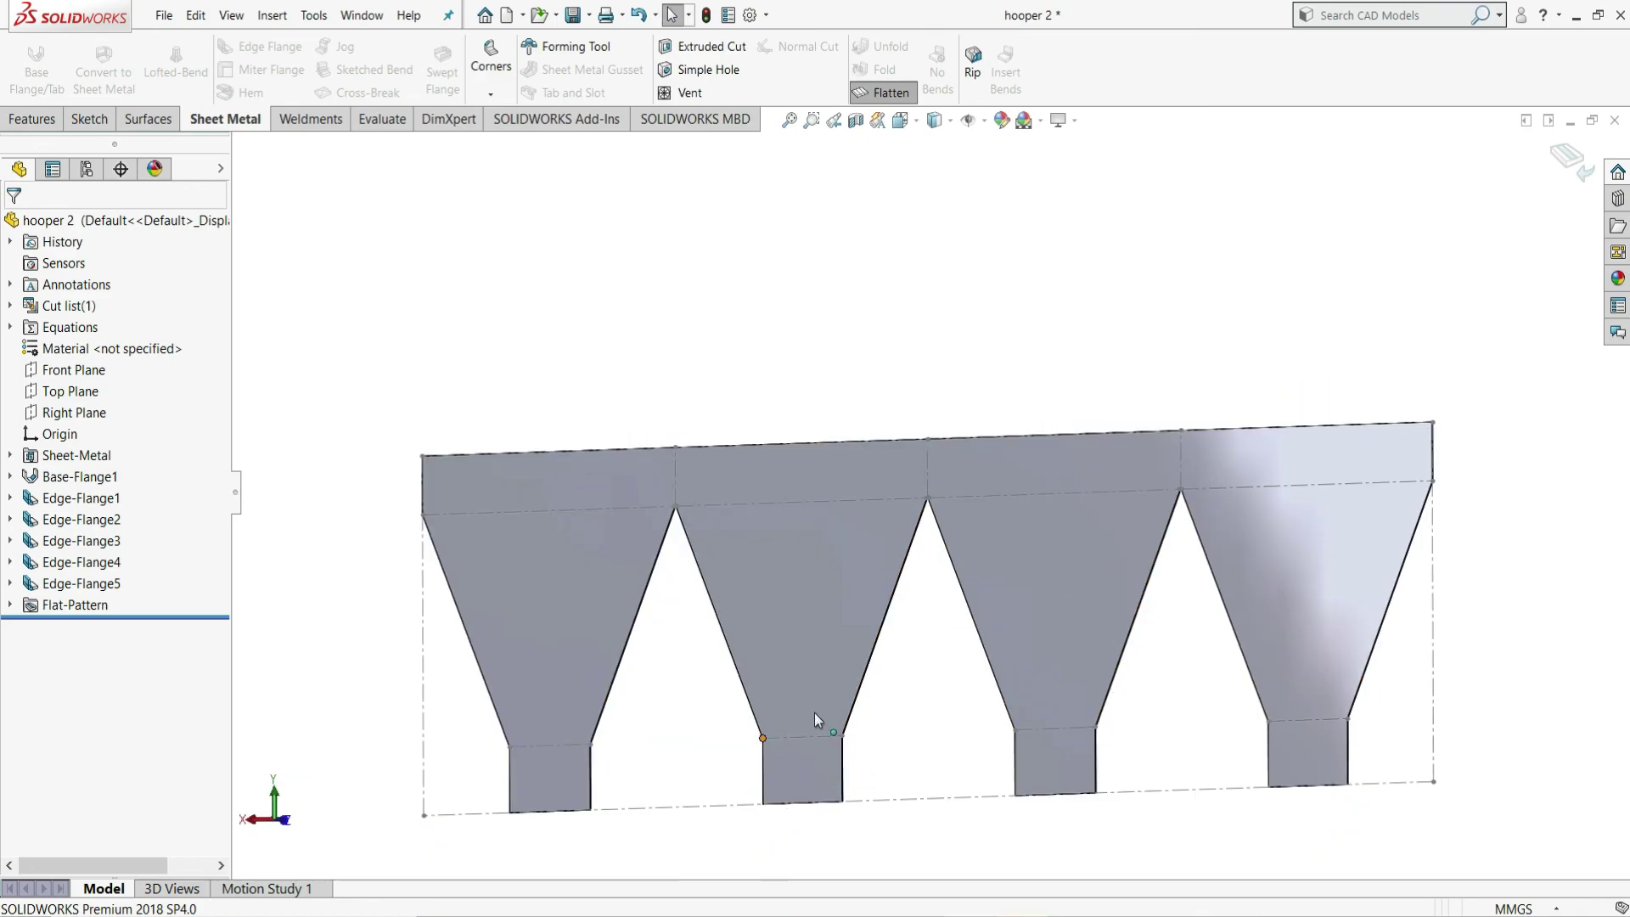
scroll(808, 724, "up", 3)
scroll(884, 666, "down", 2)
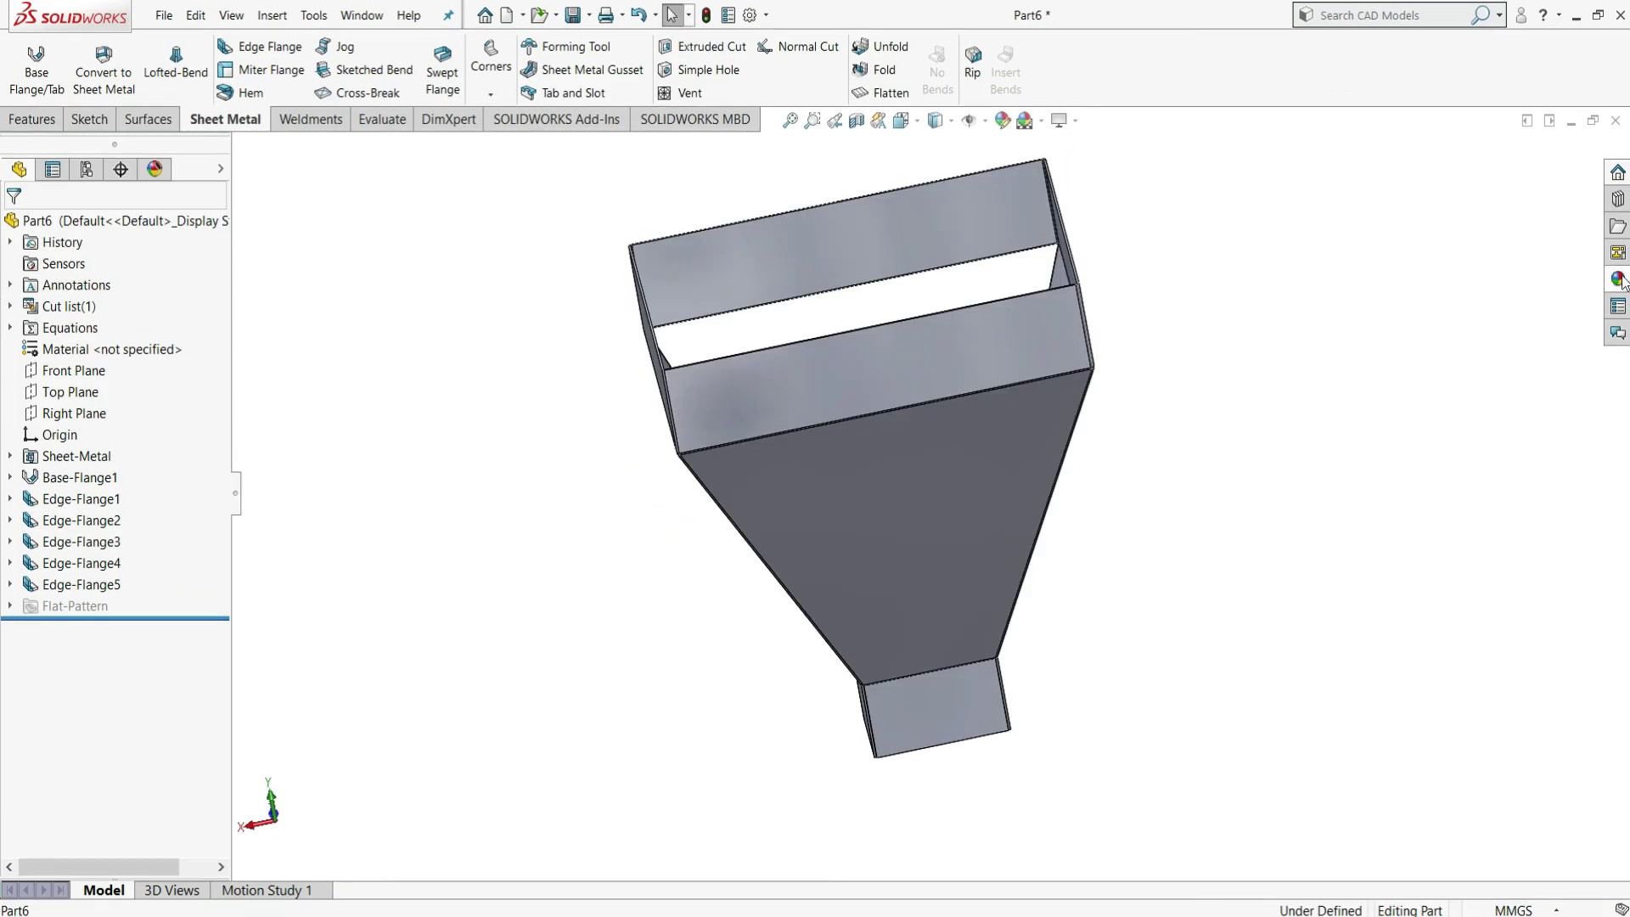
- Apply the polished steel appearance to the hopper and show it in isometric view
left_click(1618, 279)
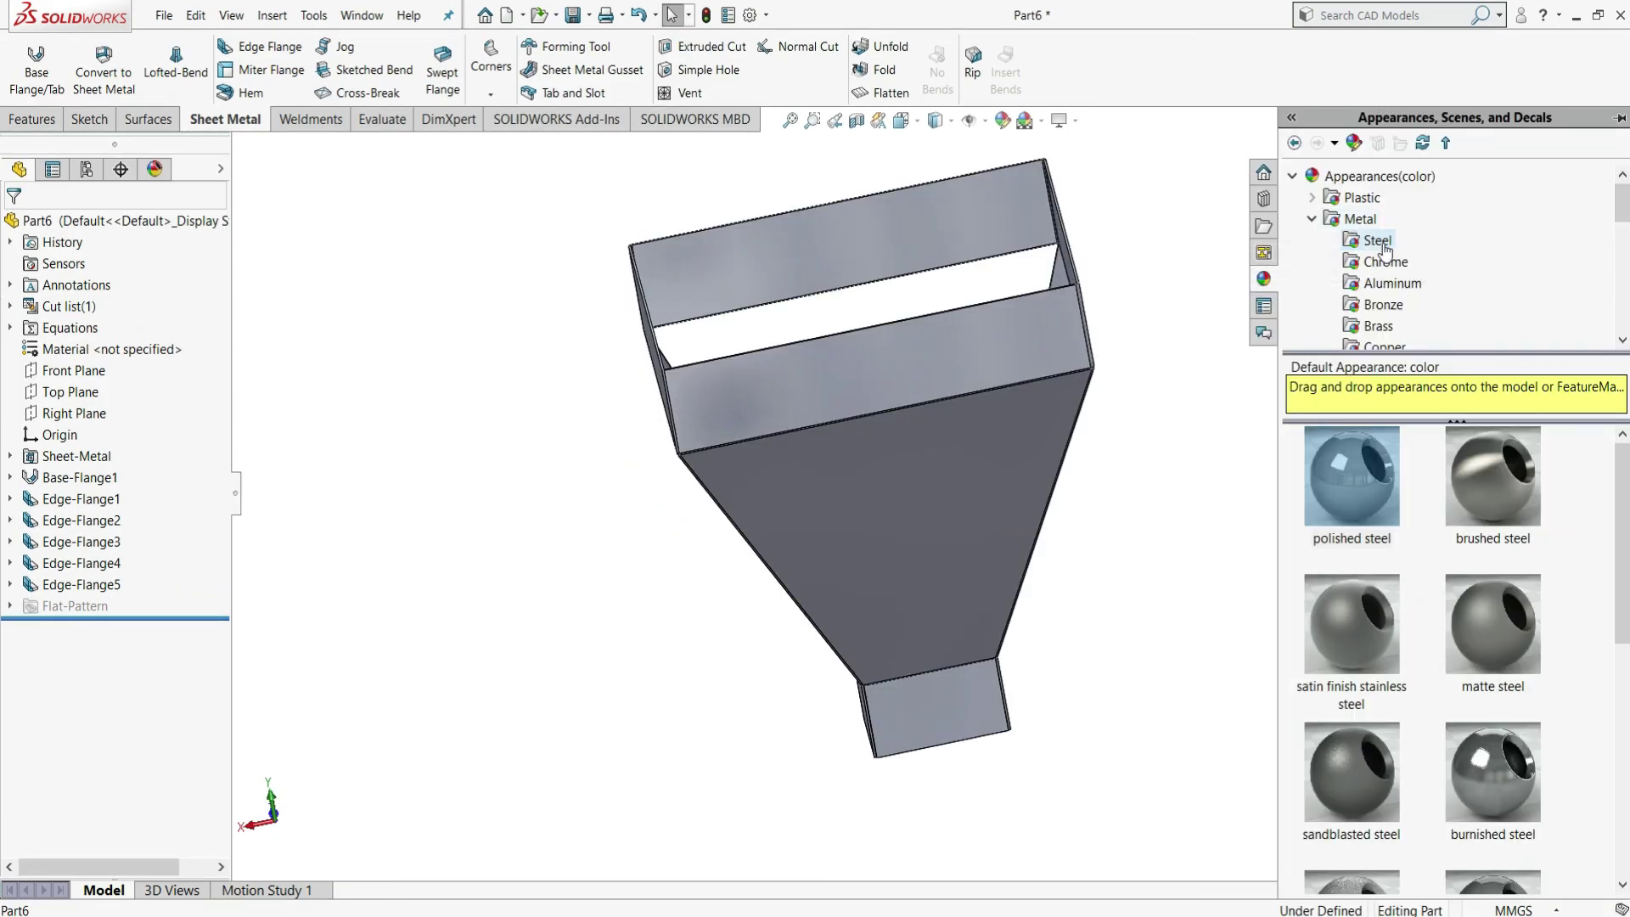
double_click(1378, 498)
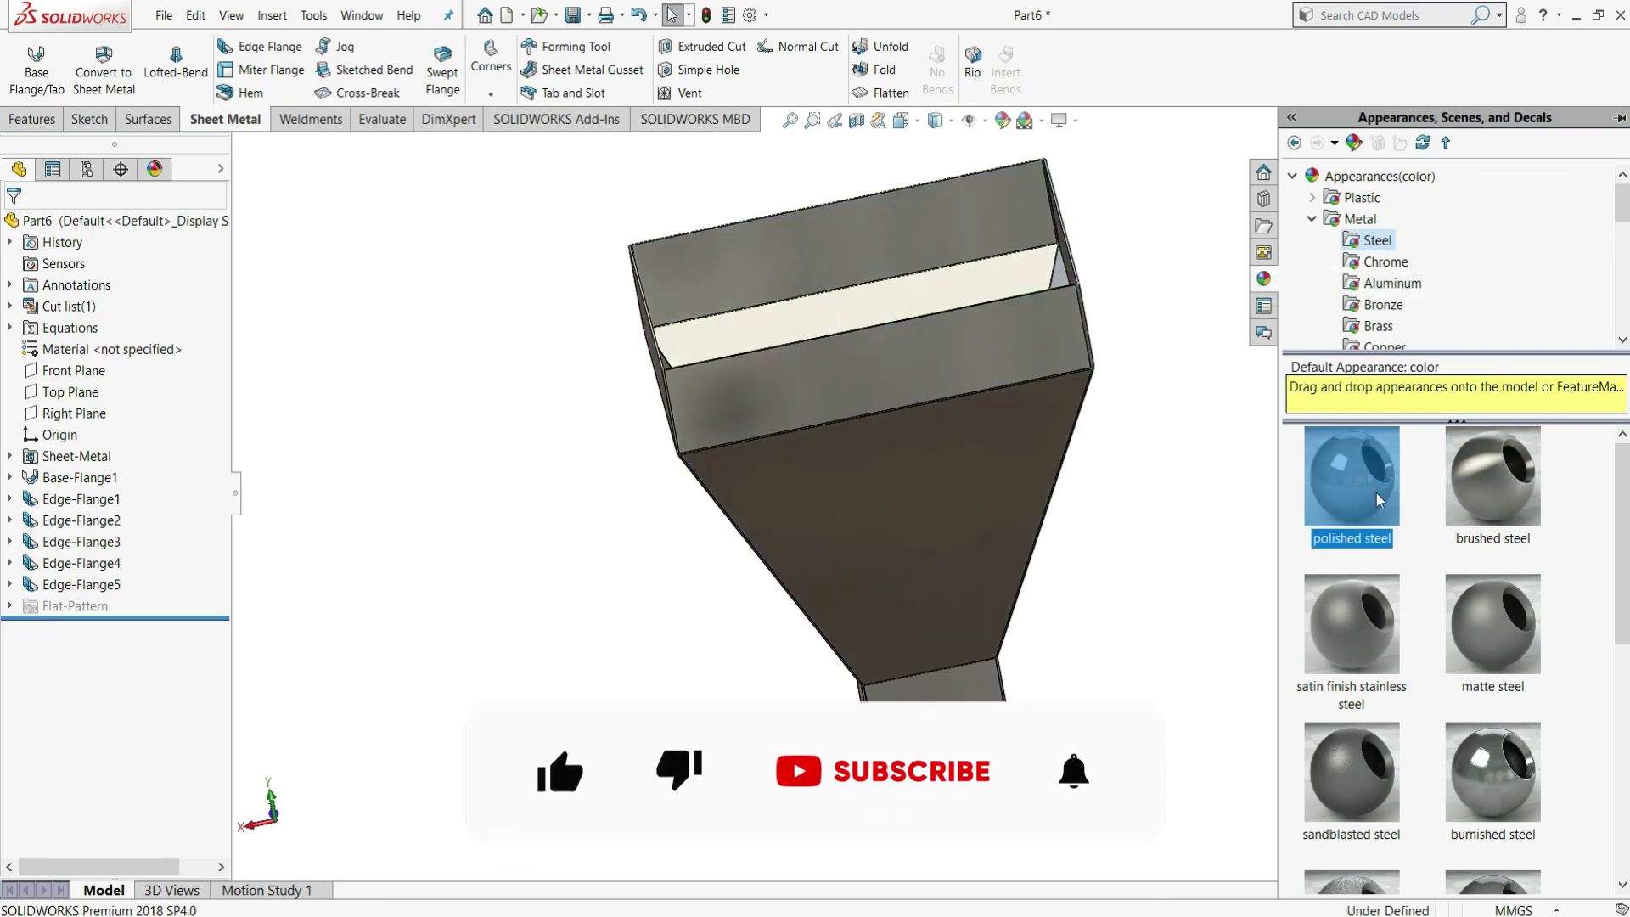
key("ctrl+7")
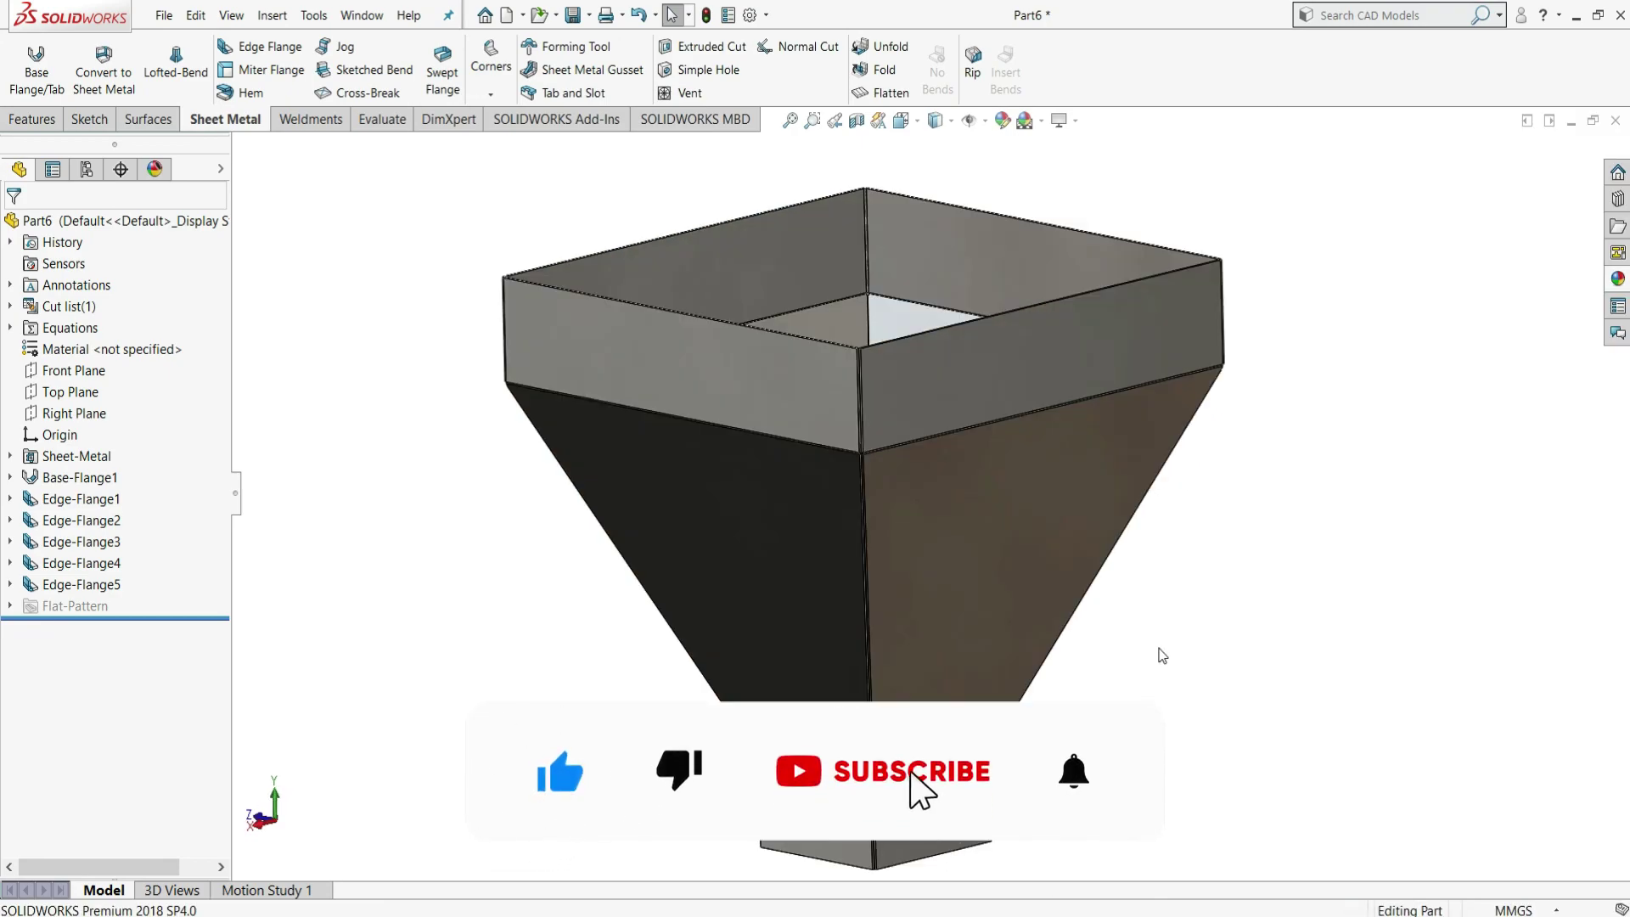